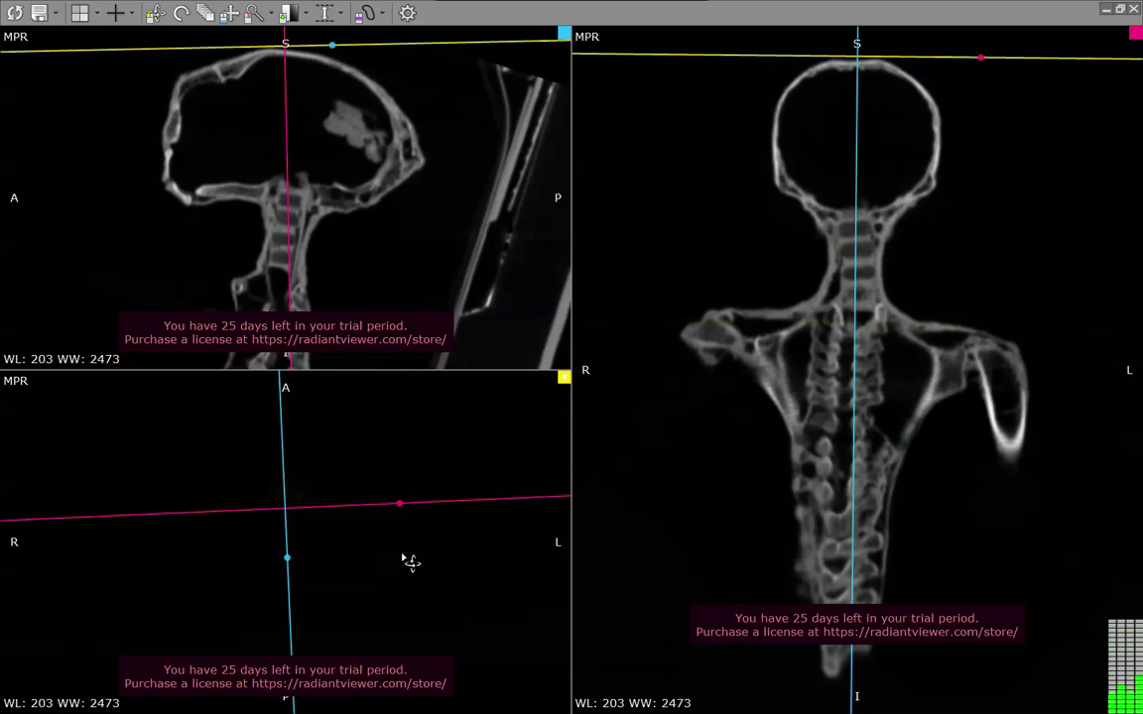
scroll(347, 211, down, 2)
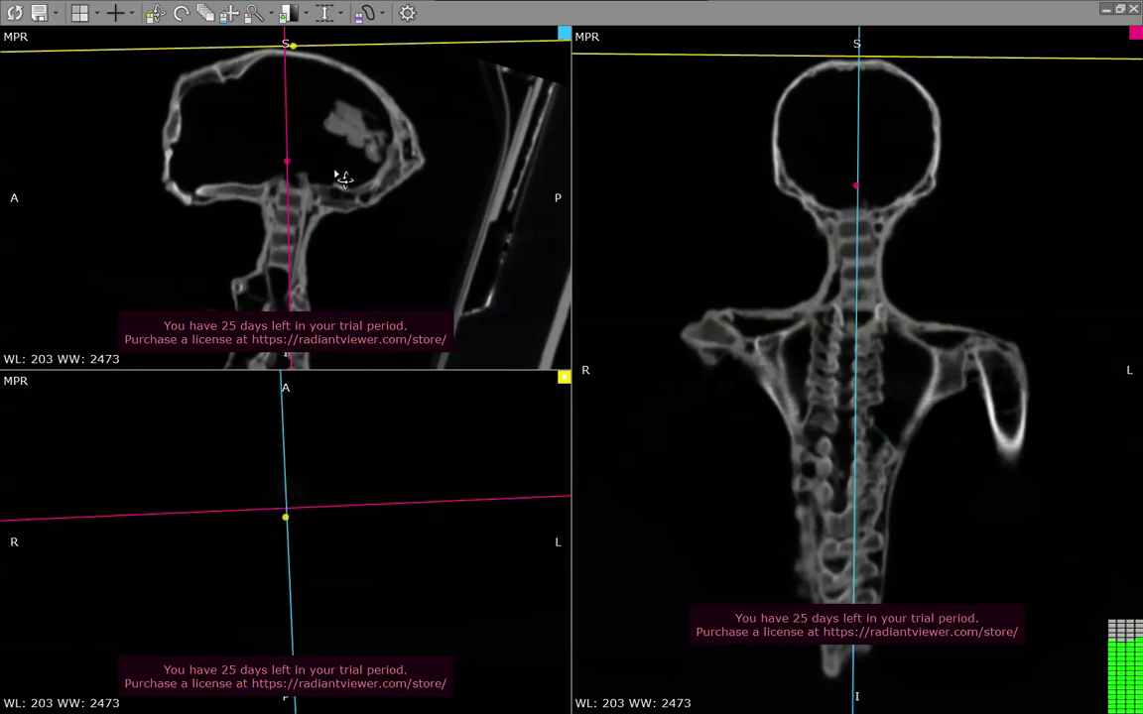
scroll(347, 212, down, 2)
scroll(347, 211, down, 3)
scroll(355, 216, up, 2)
scroll(355, 217, up, 1)
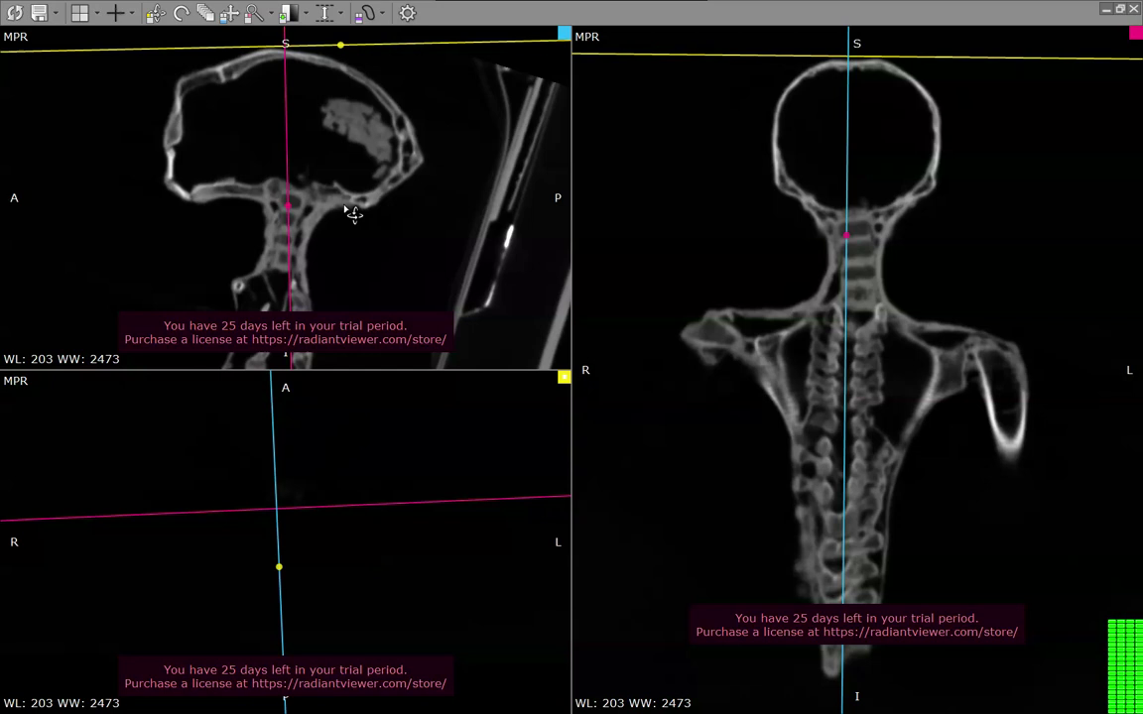
scroll(354, 218, up, 2)
scroll(355, 221, up, 2)
scroll(355, 221, down, 2)
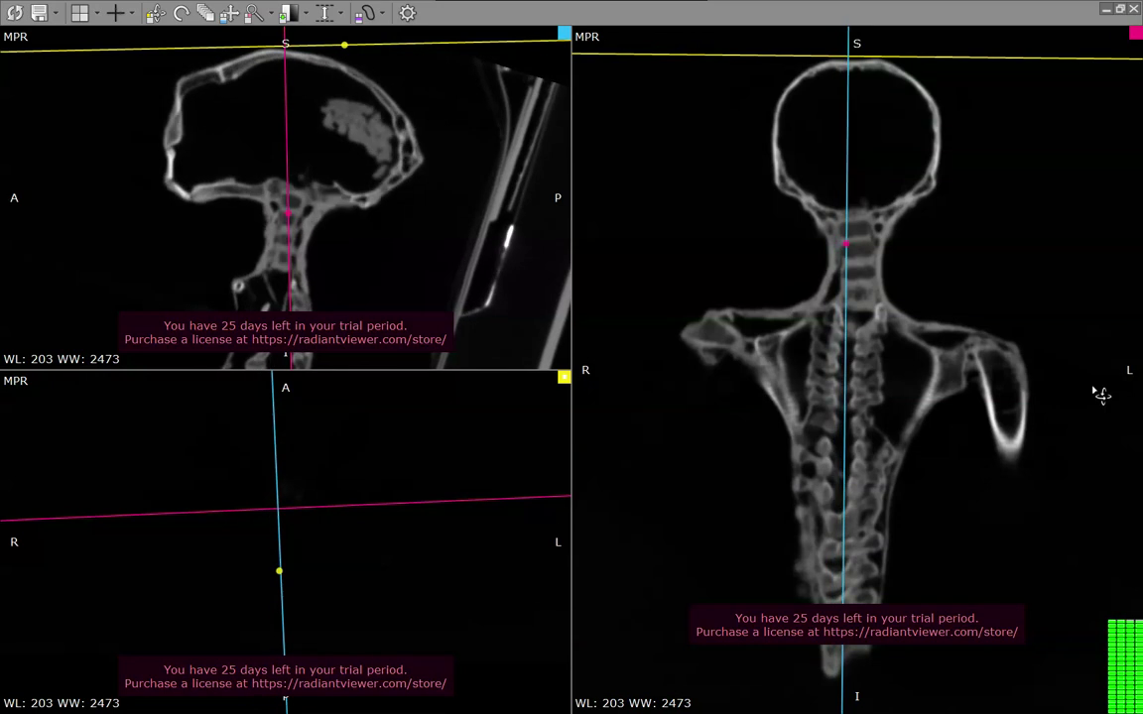
scroll(1000, 372, down, 2)
scroll(1002, 371, down, 2)
scroll(1001, 370, down, 2)
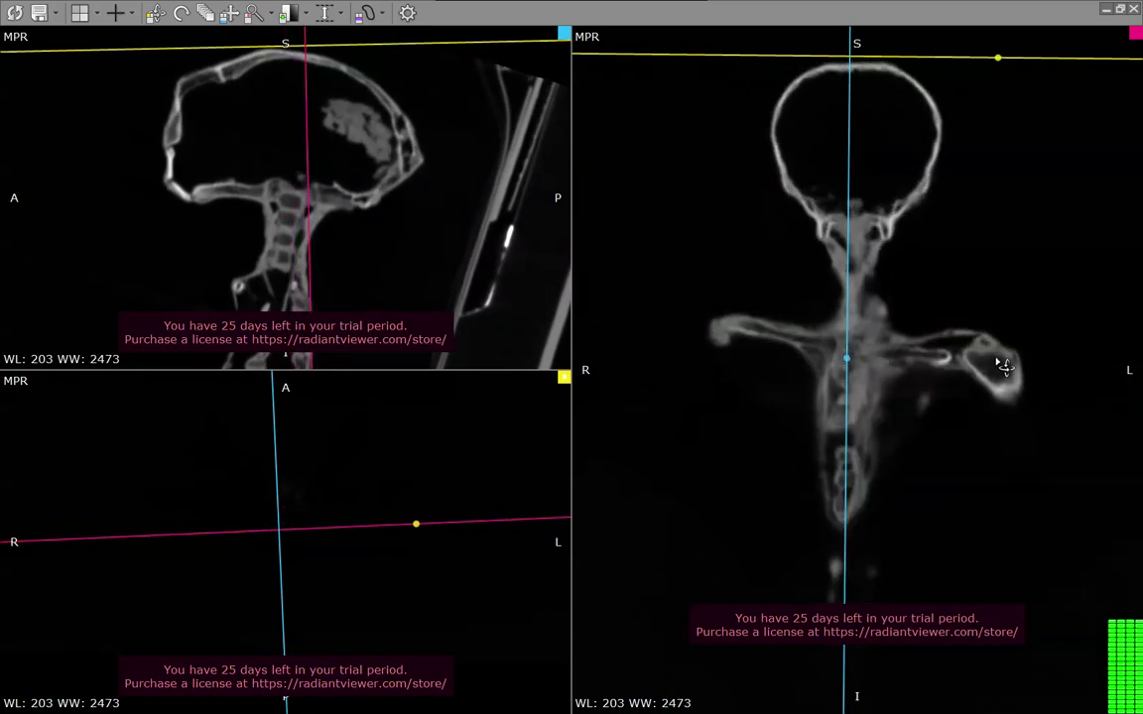
scroll(1002, 369, down, 3)
scroll(1002, 366, up, 6)
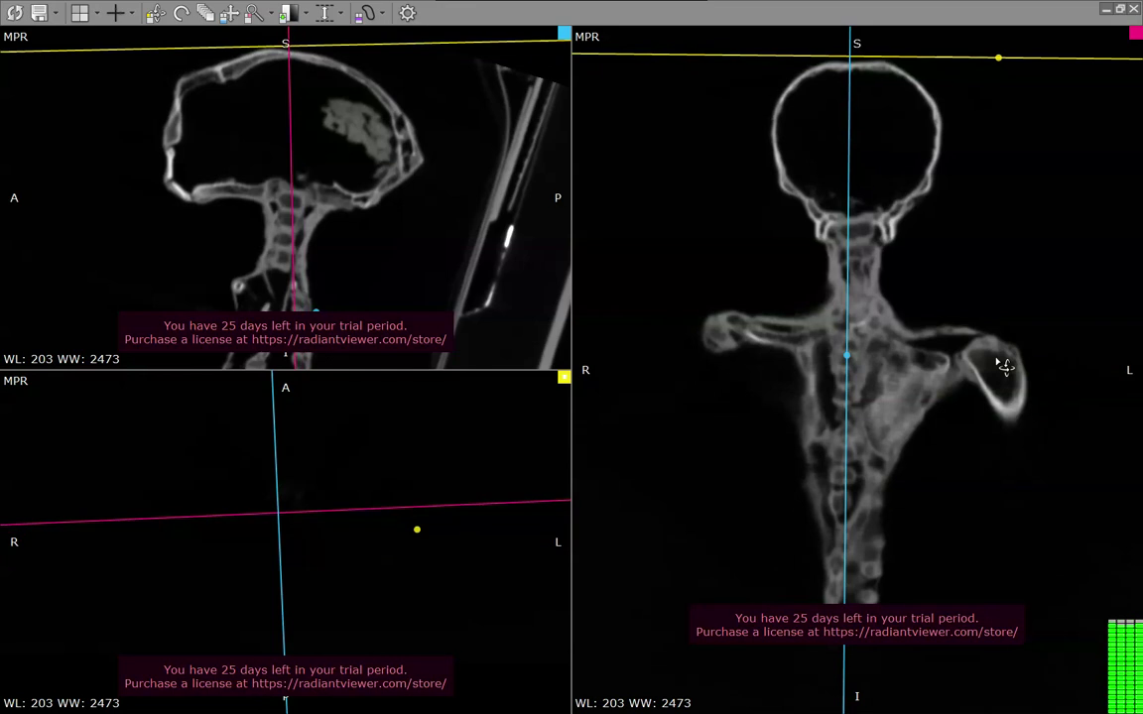
scroll(1004, 366, up, 2)
scroll(1002, 366, up, 1)
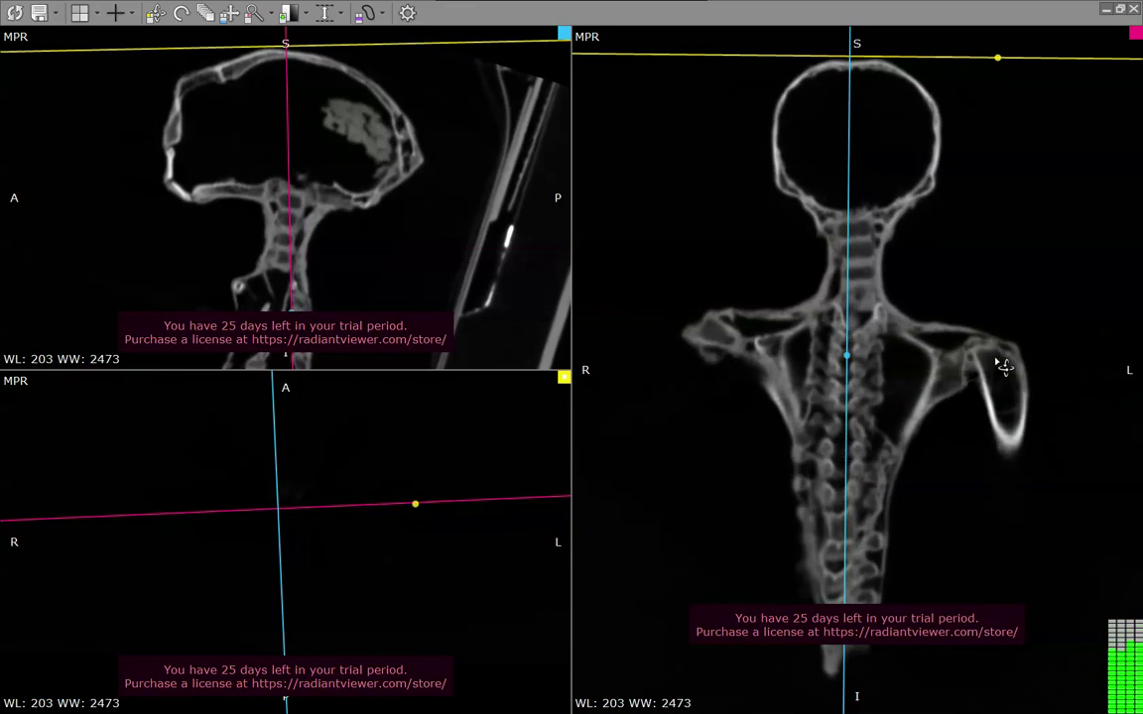
scroll(1002, 366, up, 1)
scroll(1002, 366, up, 1)
scroll(486, 258, down, 1)
scroll(478, 255, down, 1)
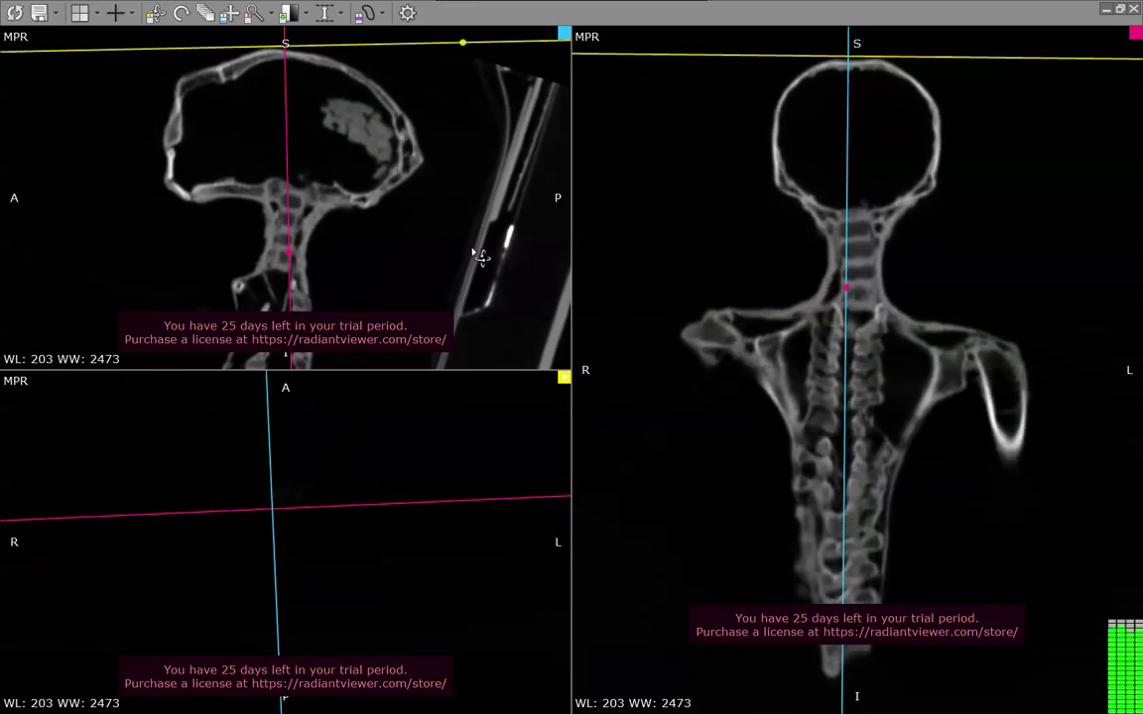
scroll(486, 253, down, 2)
scroll(499, 250, down, 1)
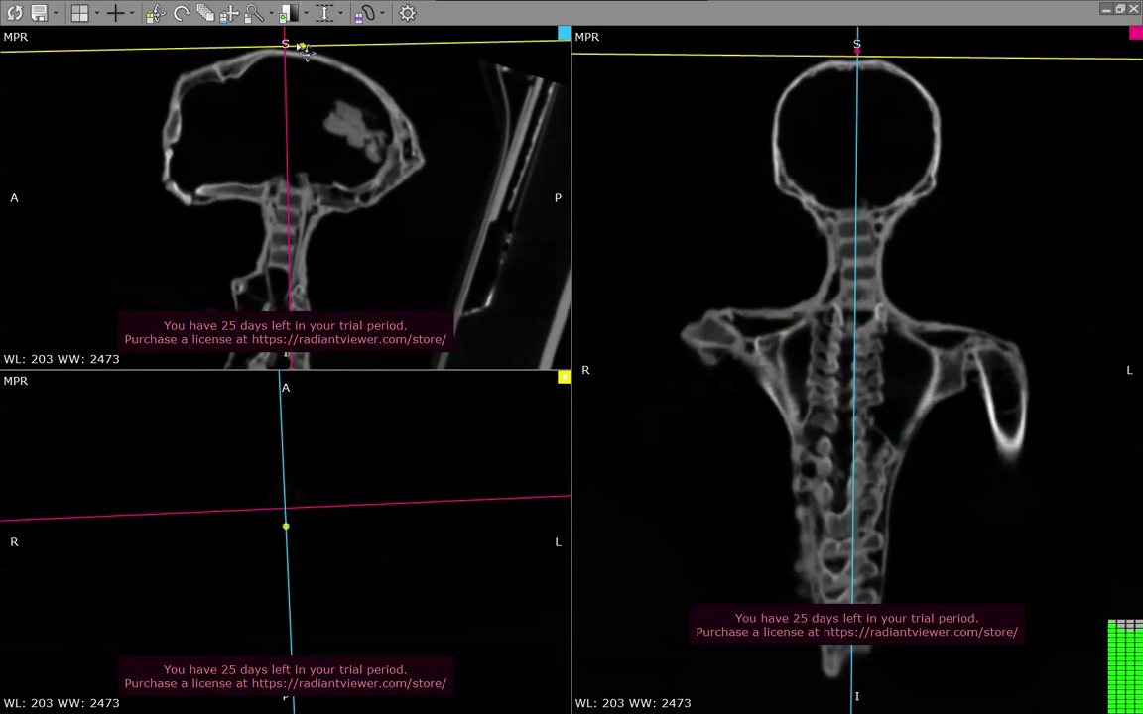
Step: Maximize the axial pane and rotate its tilted crosshairs back to level
double_click(425, 586)
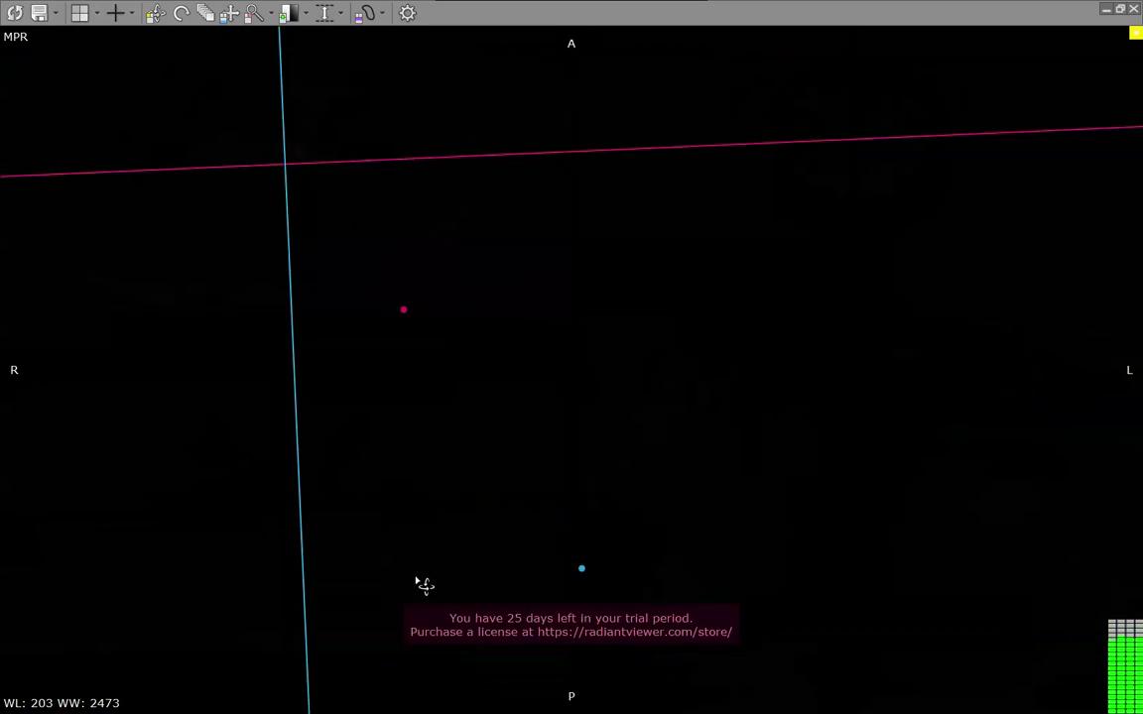
click(181, 13)
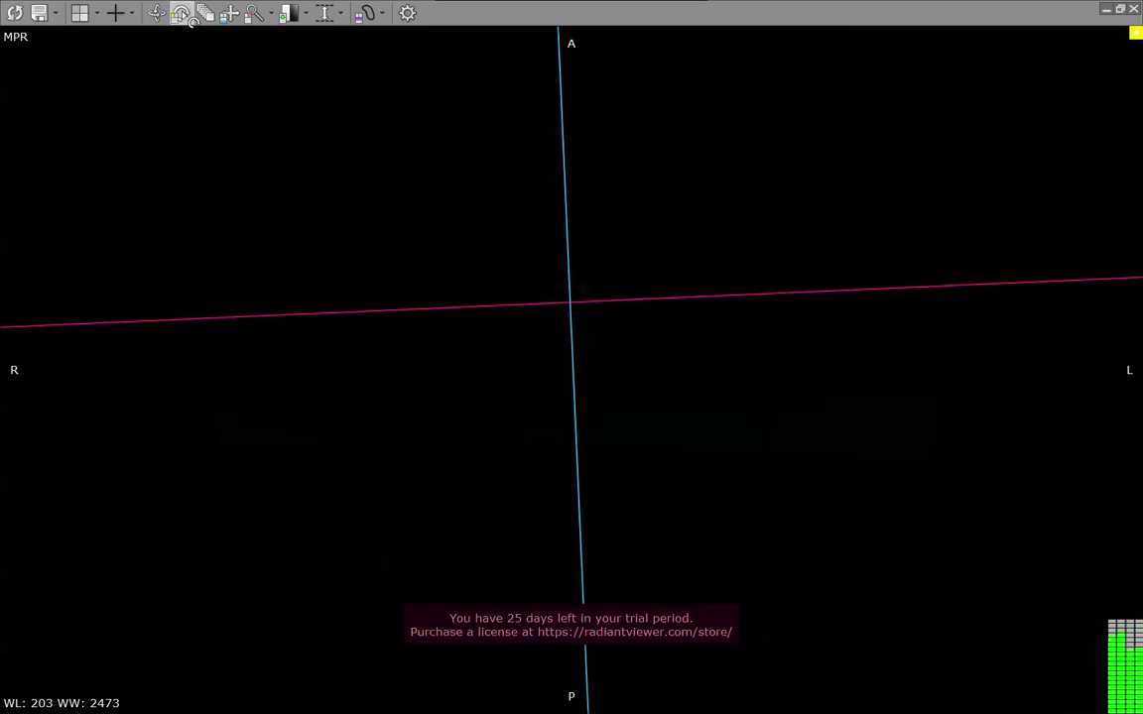
drag(682, 195, 692, 189)
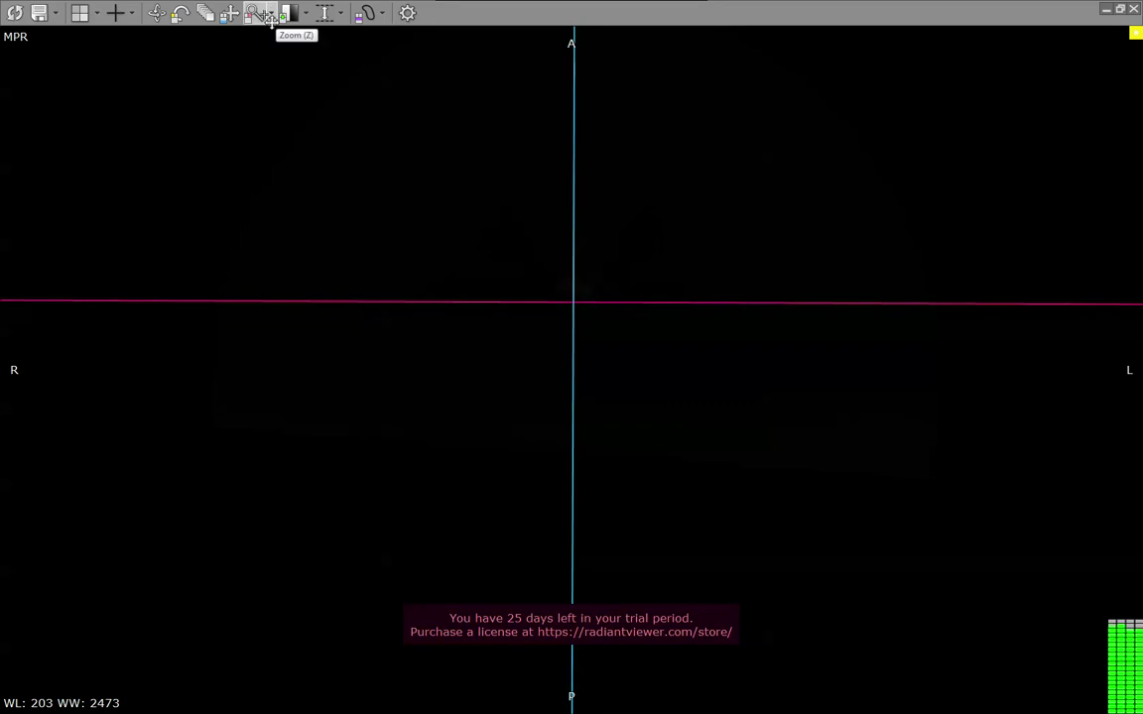
Step: Page down through axial slices to a ring-shaped cross-section of the skull
click(206, 13)
scroll(749, 404, down, 2)
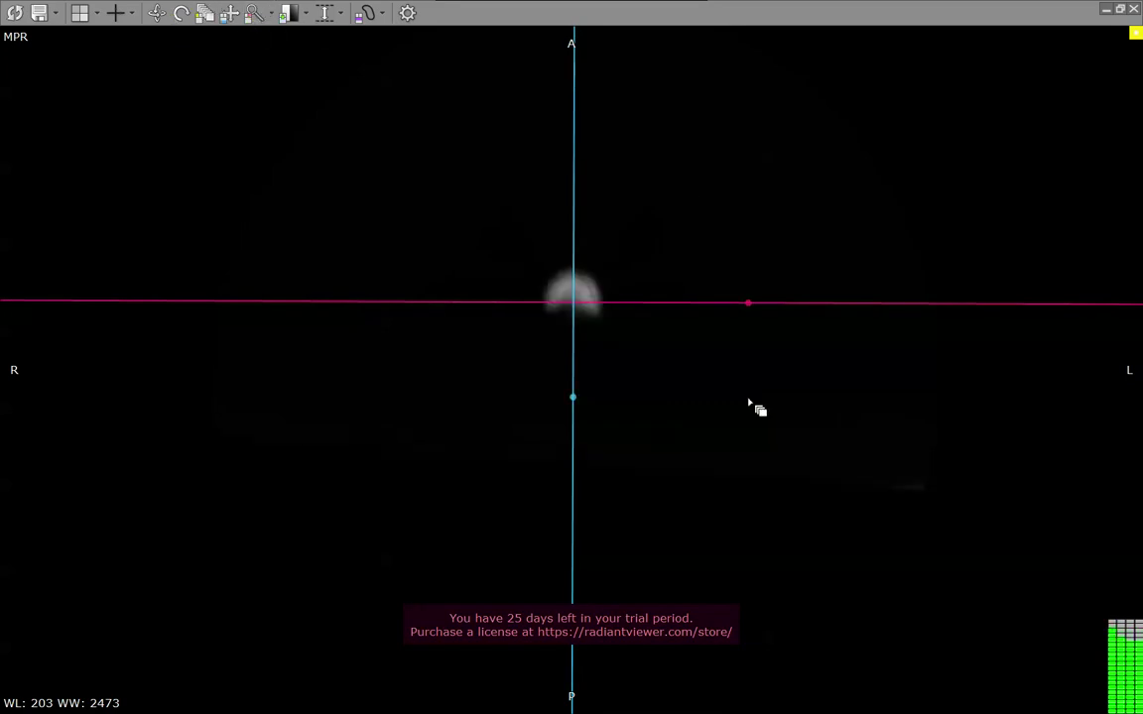
scroll(749, 404, down, 1)
scroll(749, 404, down, 1)
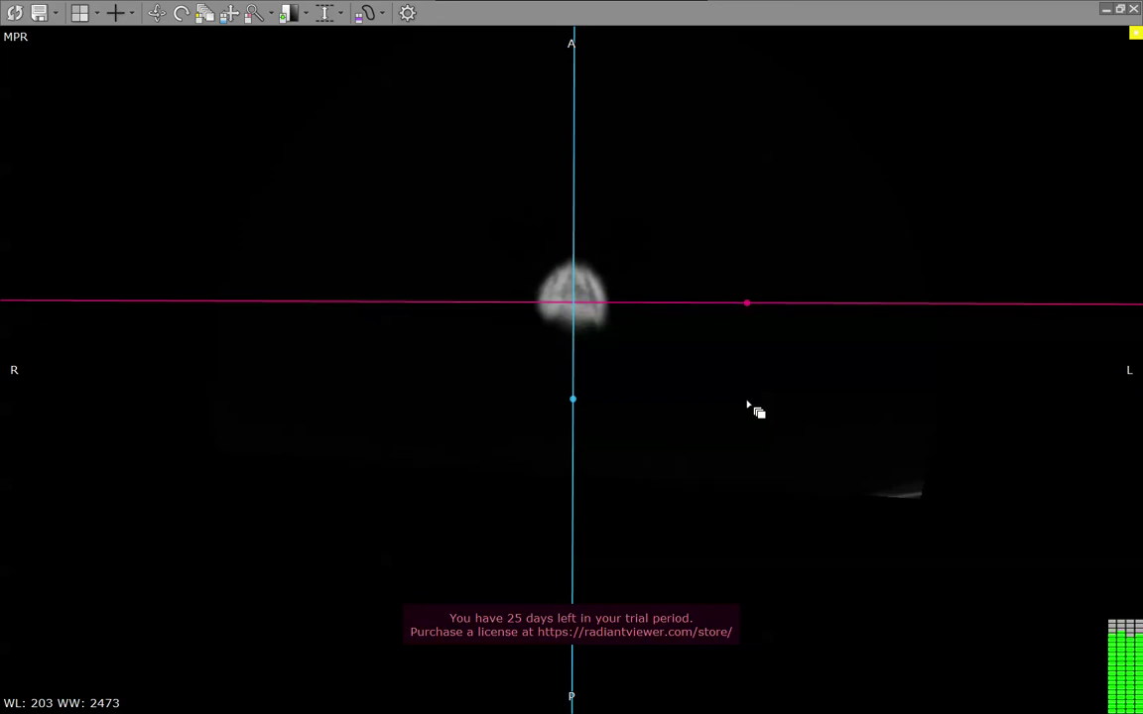
scroll(749, 406, down, 1)
scroll(749, 407, down, 1)
scroll(749, 406, down, 1)
scroll(749, 407, down, 1)
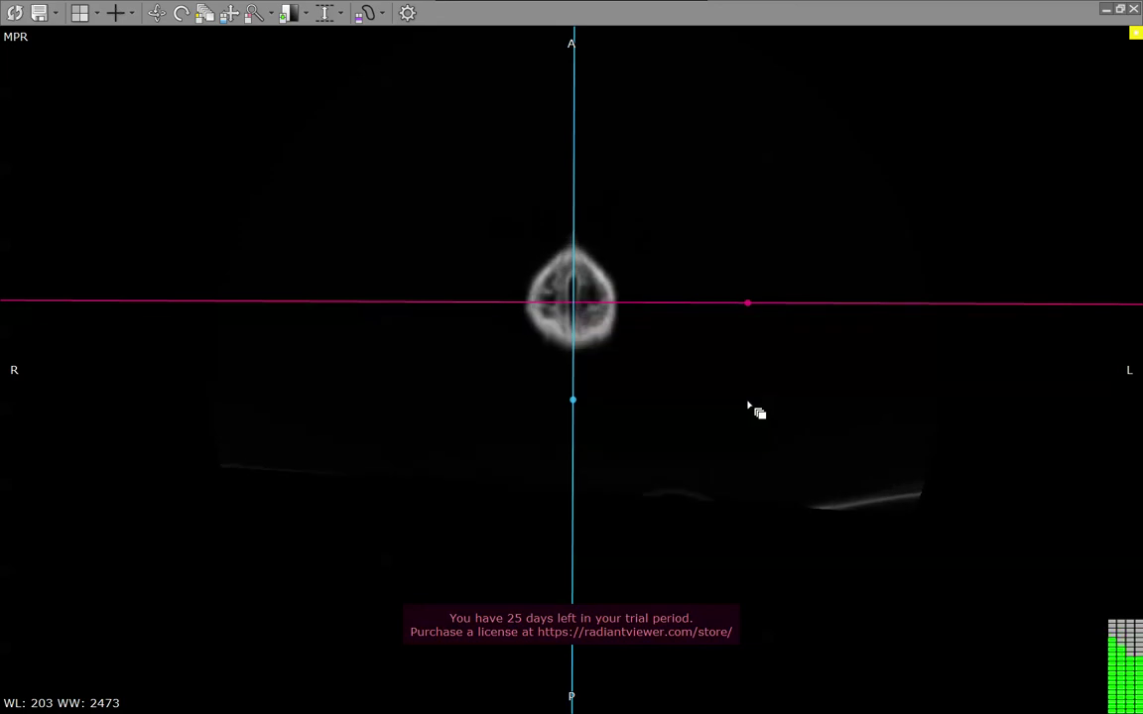
scroll(749, 407, down, 1)
scroll(752, 407, down, 1)
scroll(755, 405, down, 1)
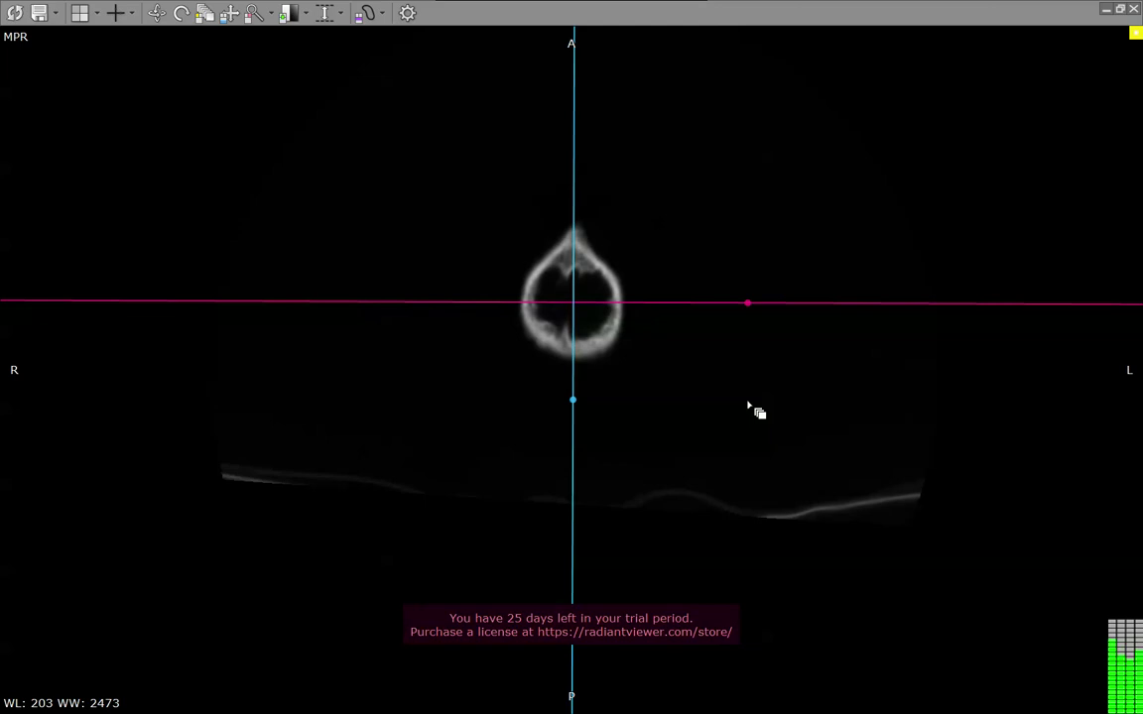
scroll(635, 372, down, 1)
scroll(640, 374, down, 1)
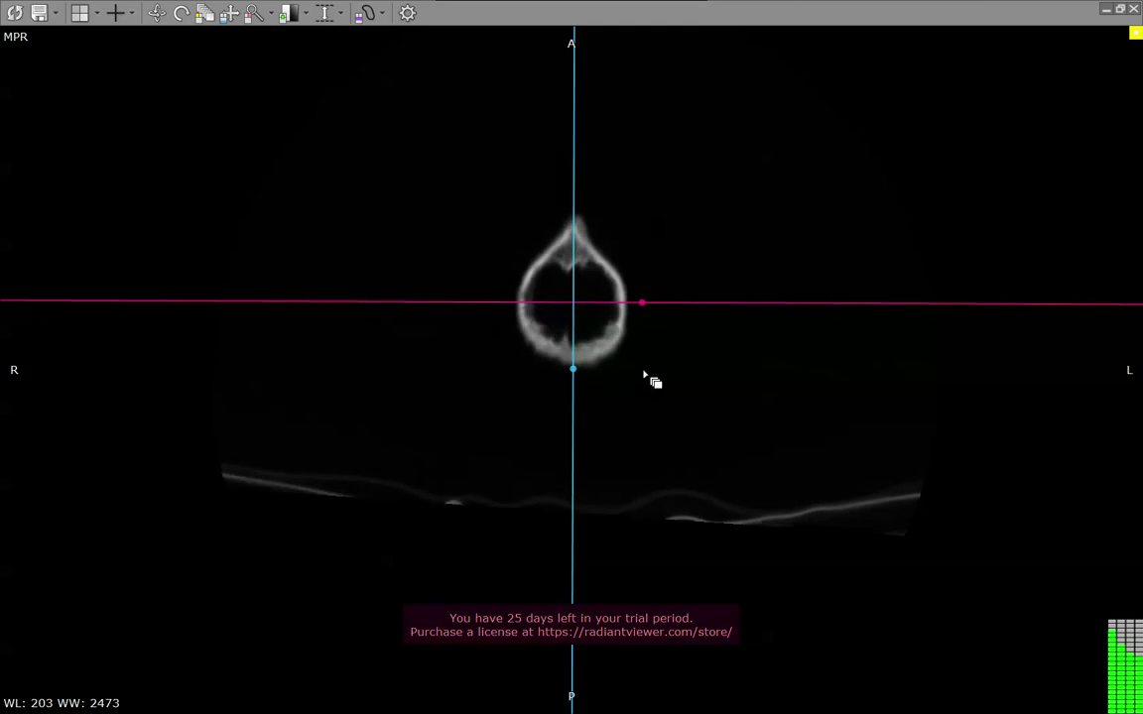
scroll(641, 375, down, 2)
scroll(644, 376, down, 1)
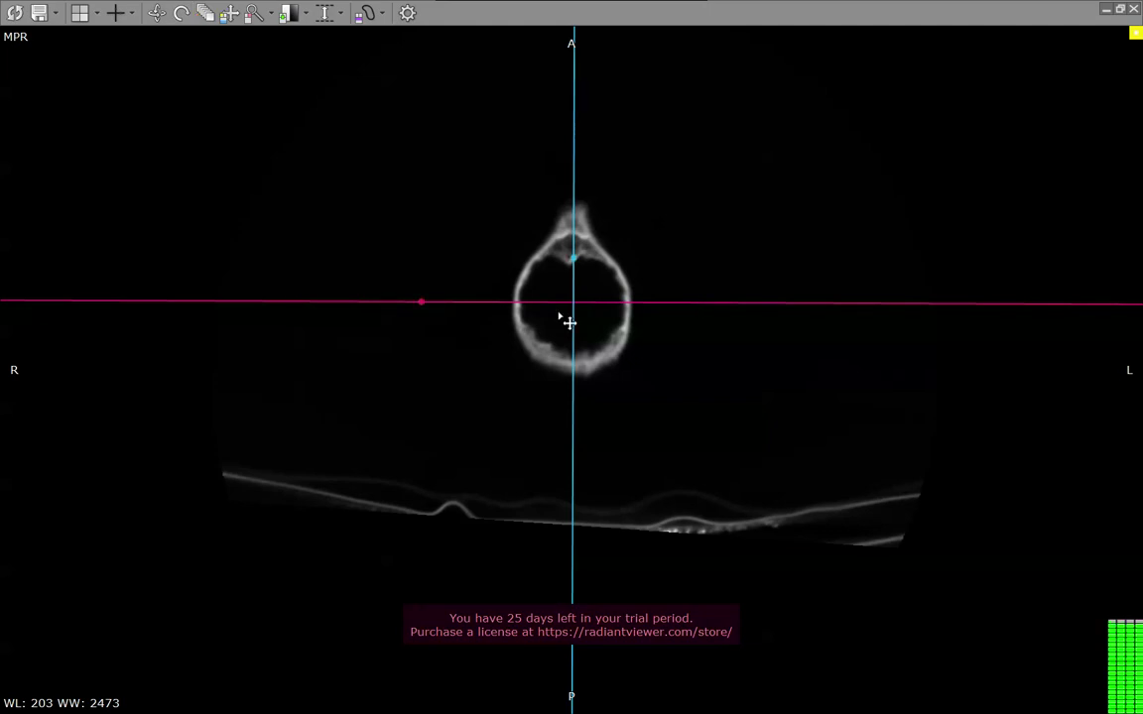
Step: Magnify the axial skull image and begin paging down through the slices
mouse_move(697, 385)
mouse_down()
mouse_move(697, 195)
mouse_move(704, 271)
mouse_up()
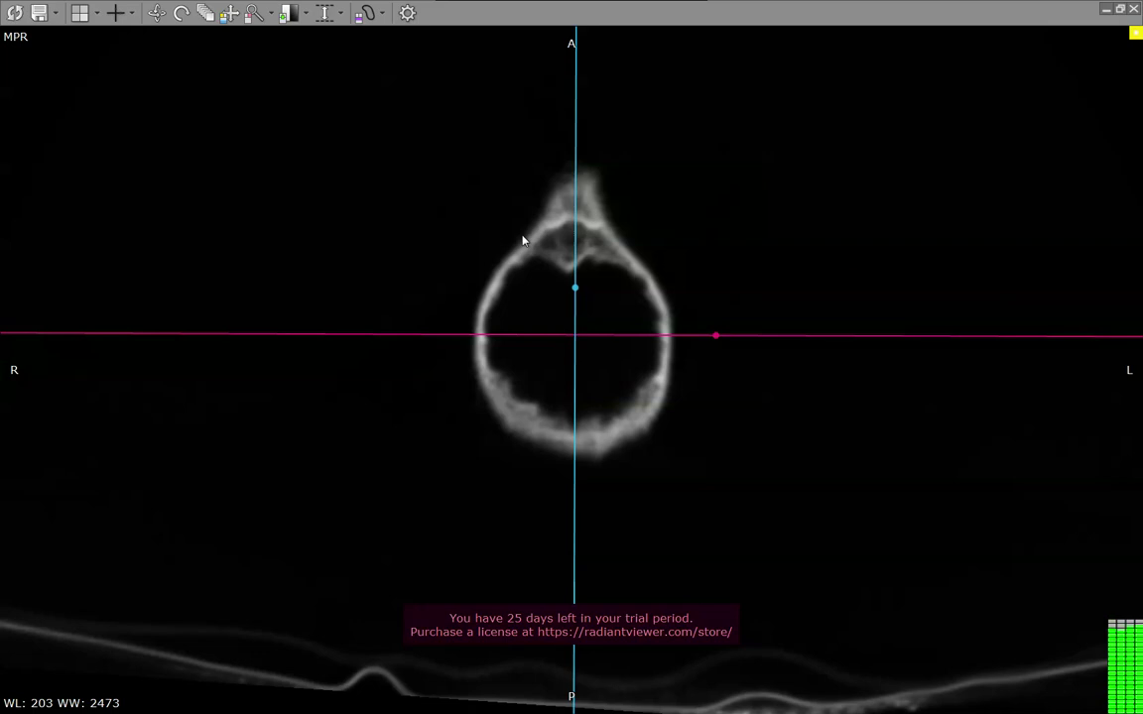
click(205, 13)
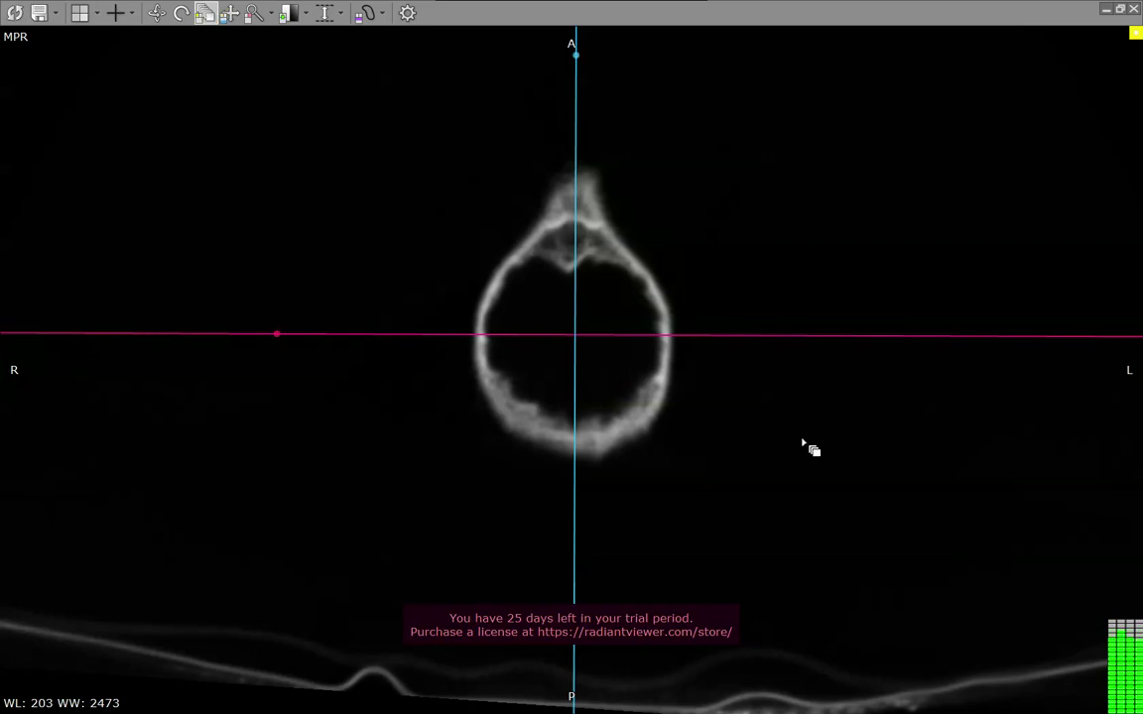
scroll(805, 444, down, 1)
scroll(793, 439, down, 1)
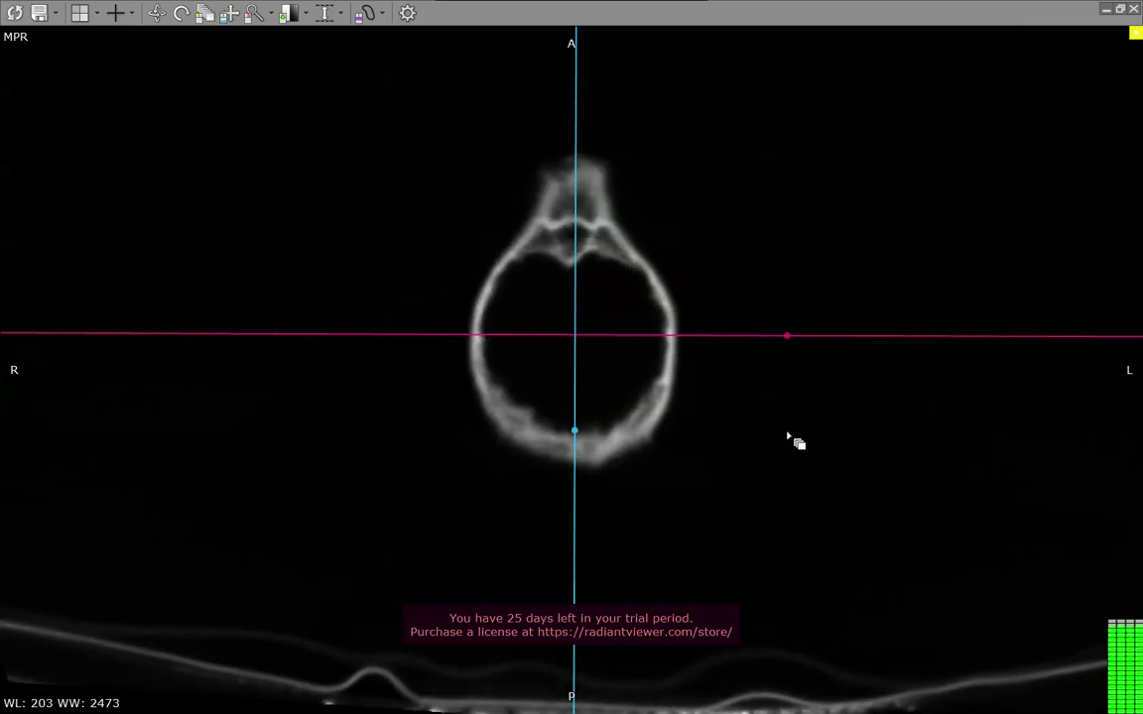
scroll(650, 236, down, 1)
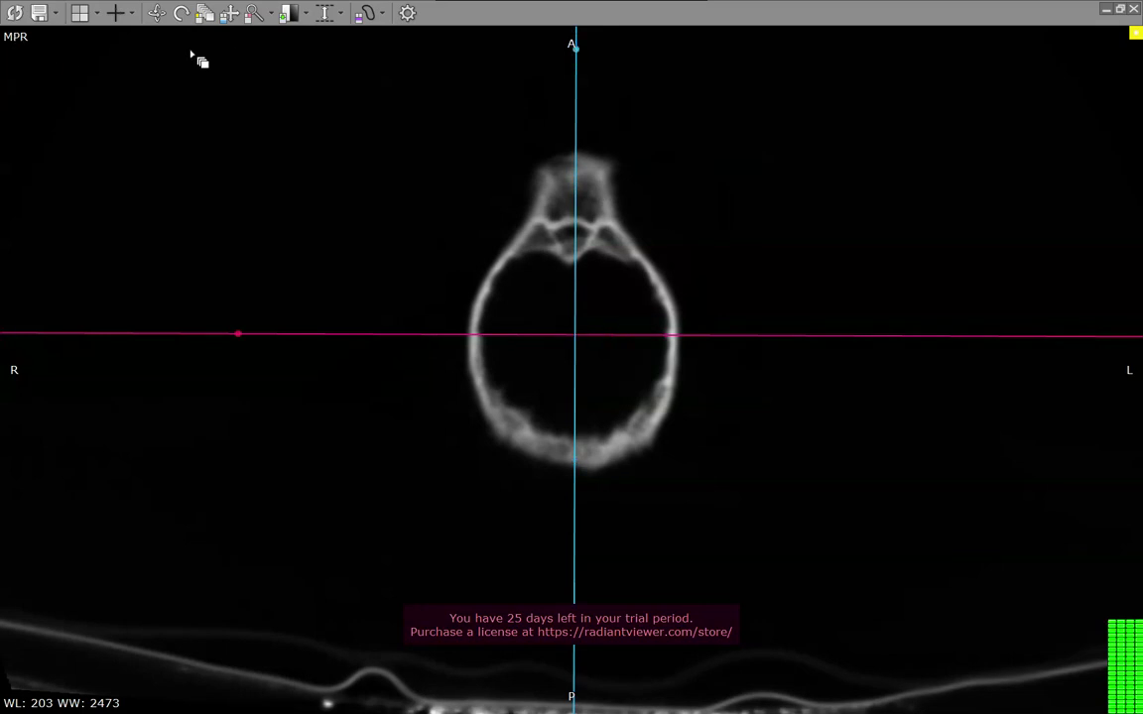
Step: Page down past the skull to a small cross-section through a single upper cervical vertebra
scroll(796, 299, down, 1)
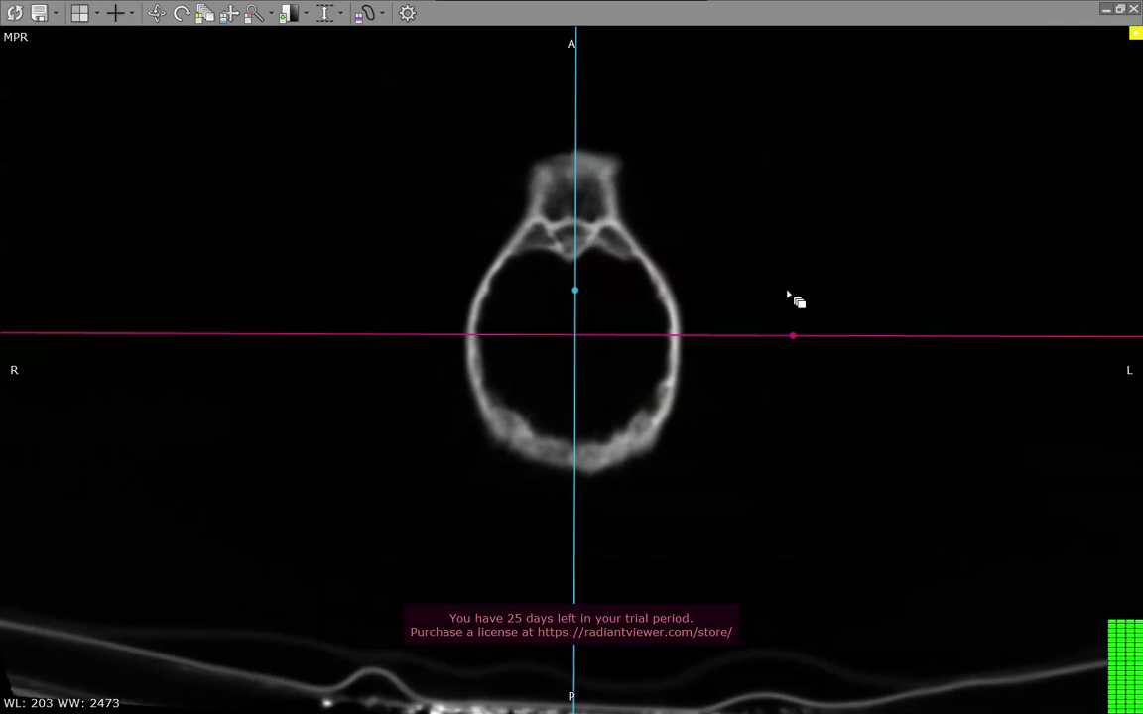
scroll(853, 307, down, 1)
scroll(732, 289, down, 1)
scroll(729, 287, down, 1)
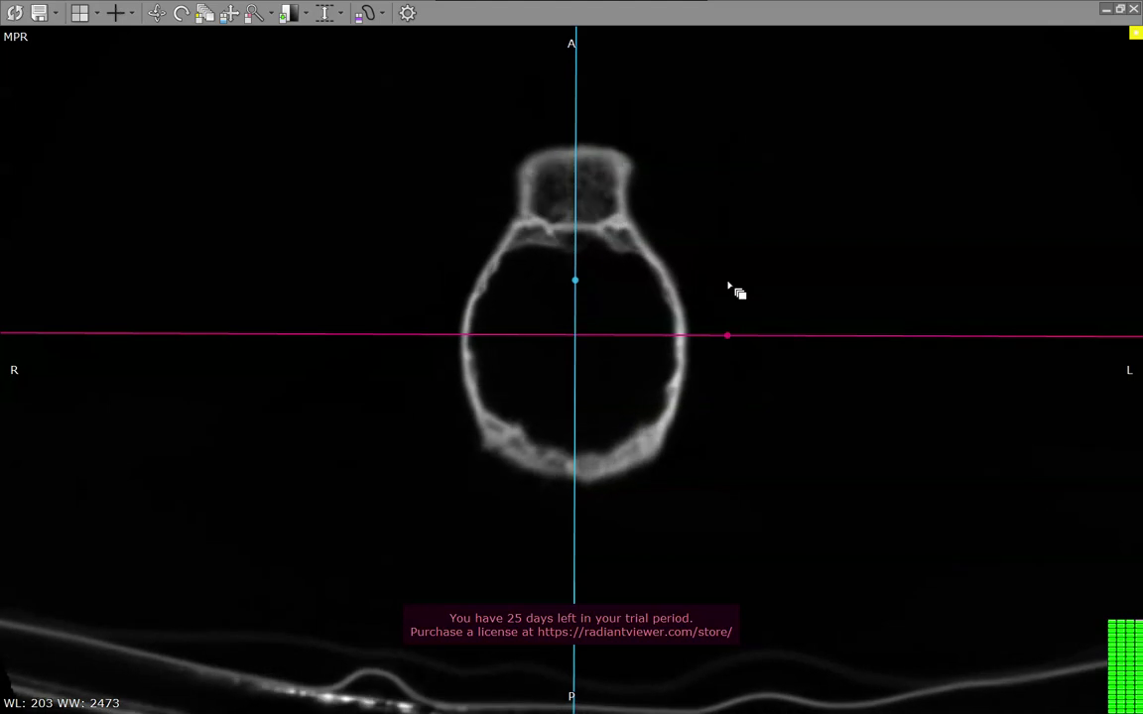
scroll(729, 287, down, 1)
scroll(729, 287, down, 1)
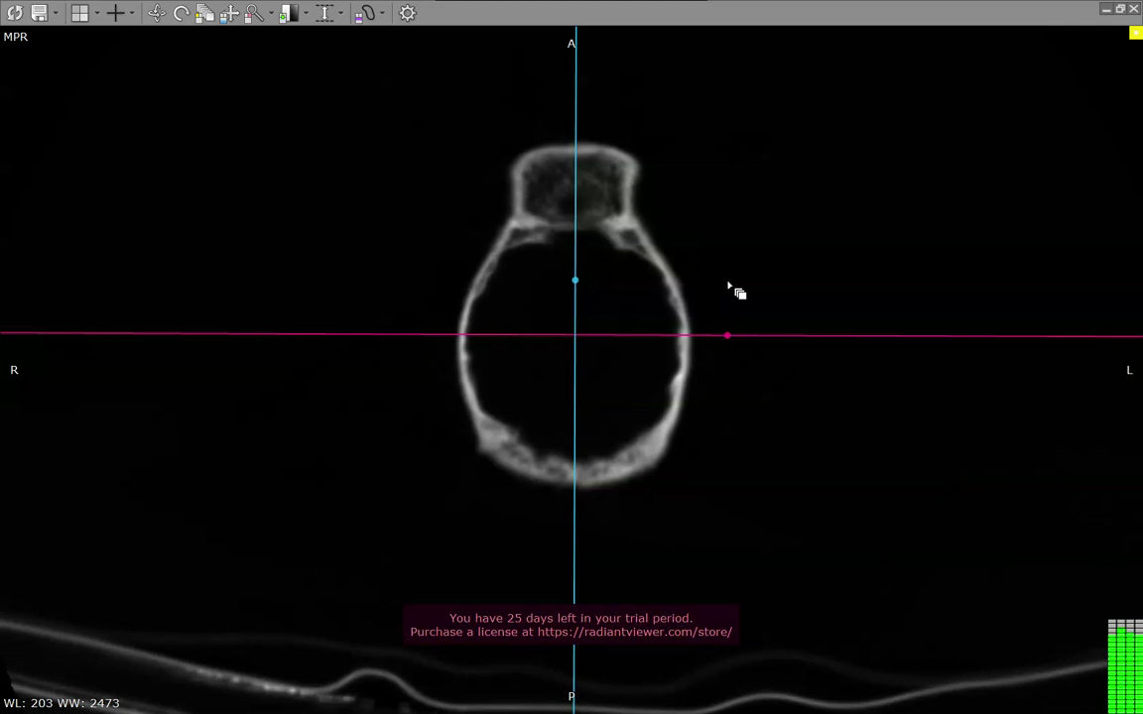
scroll(734, 287, down, 1)
scroll(736, 287, down, 1)
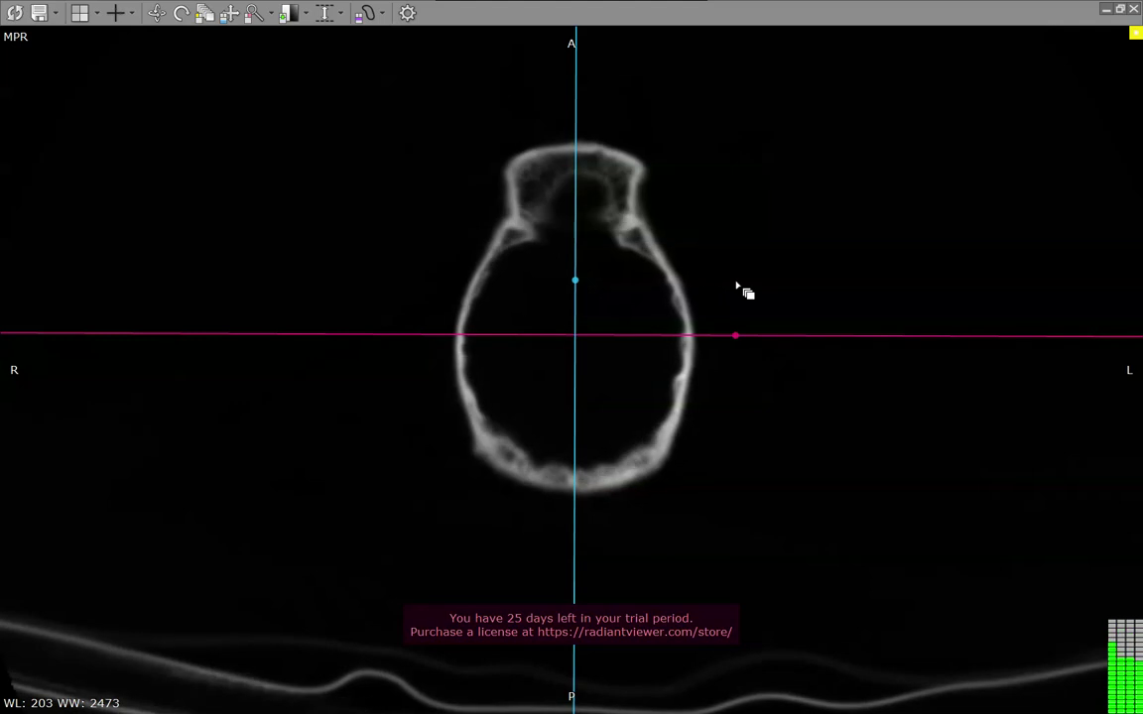
scroll(746, 287, down, 1)
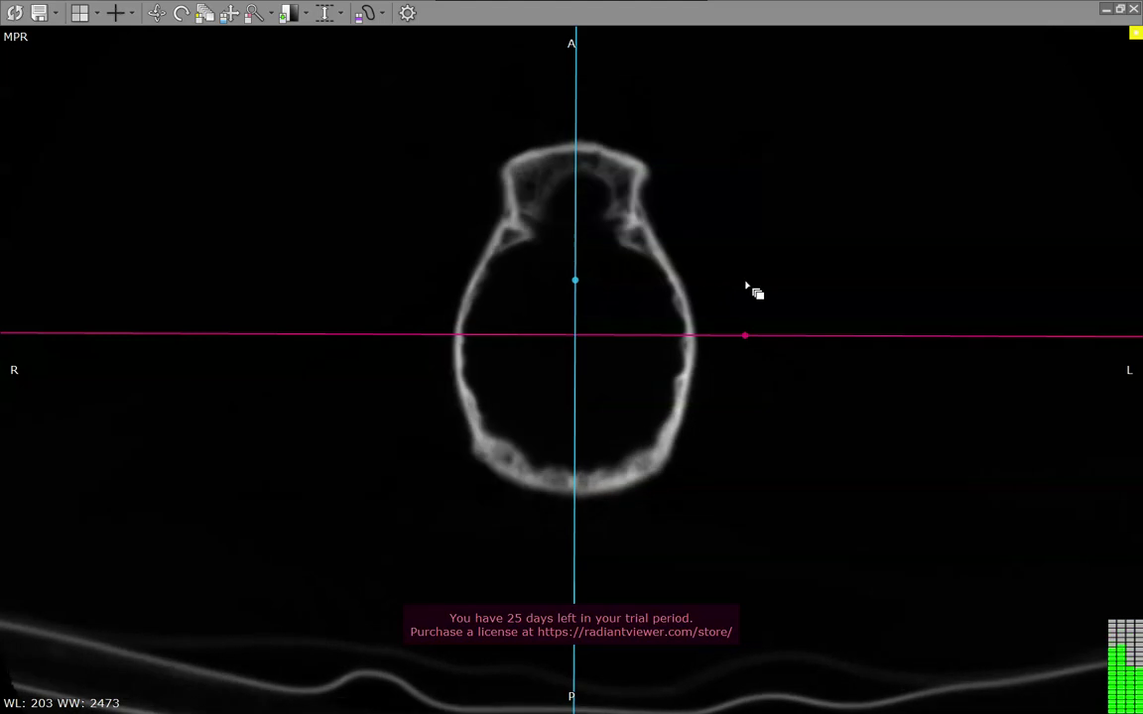
scroll(746, 286, down, 1)
scroll(746, 286, down, 1)
scroll(746, 286, down, 1)
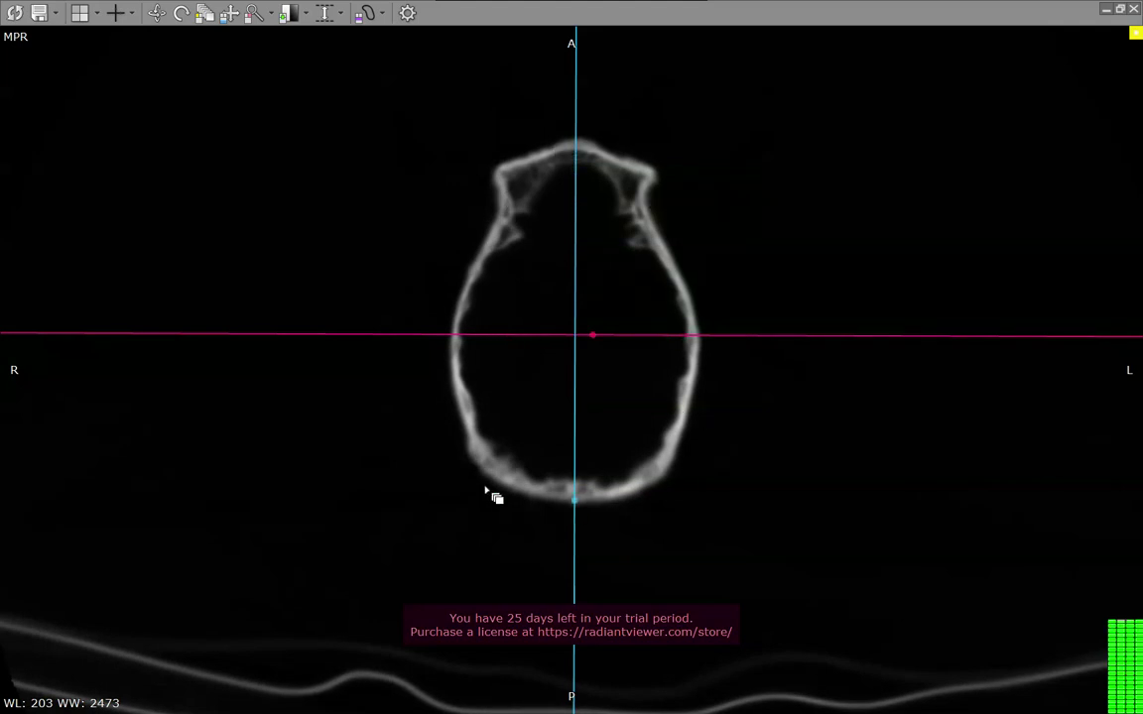
scroll(757, 375, down, 1)
scroll(763, 377, down, 1)
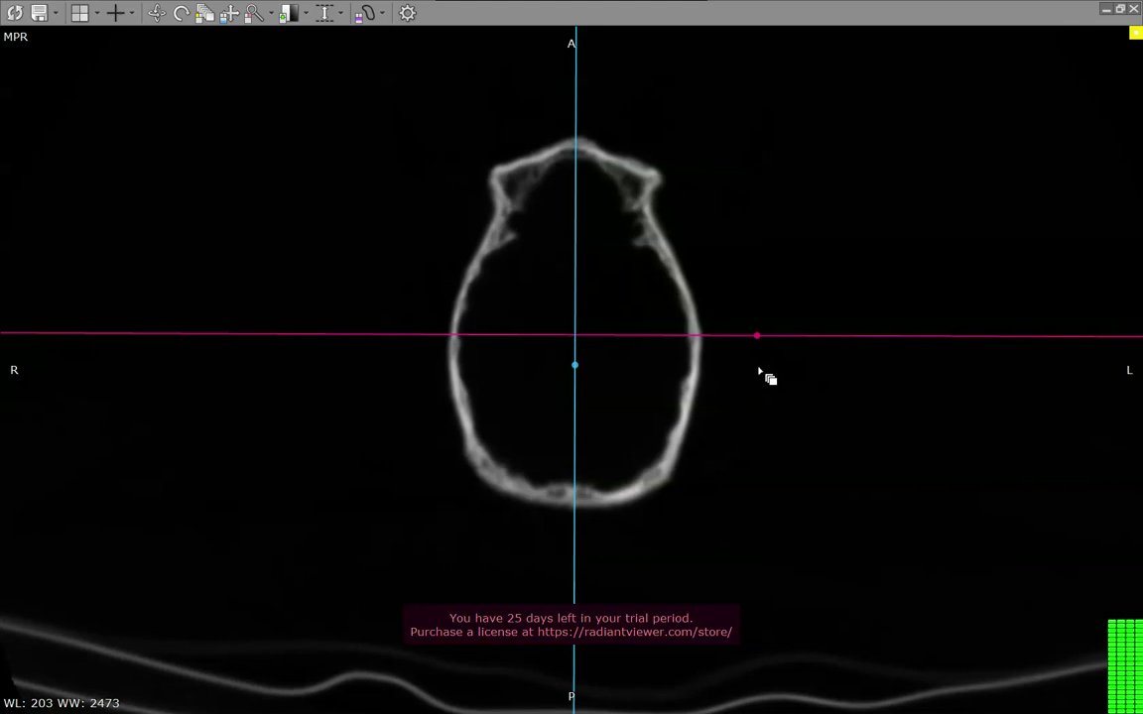
scroll(760, 373, down, 1)
scroll(759, 373, down, 1)
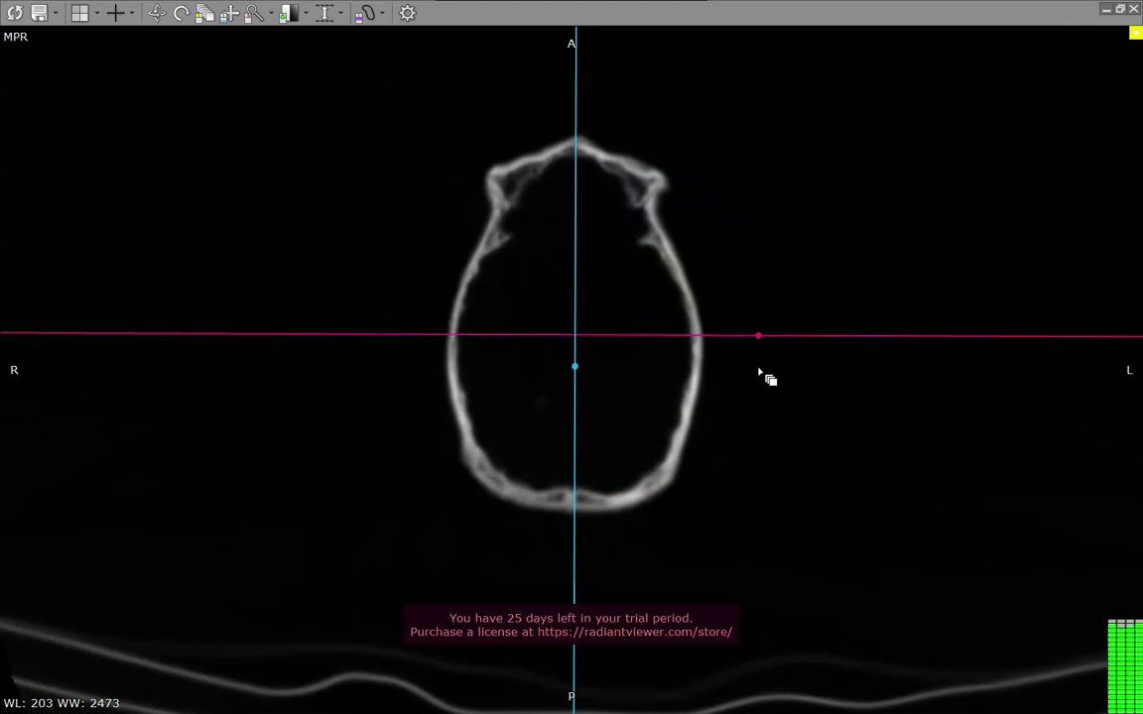
scroll(760, 374, down, 1)
scroll(762, 375, down, 1)
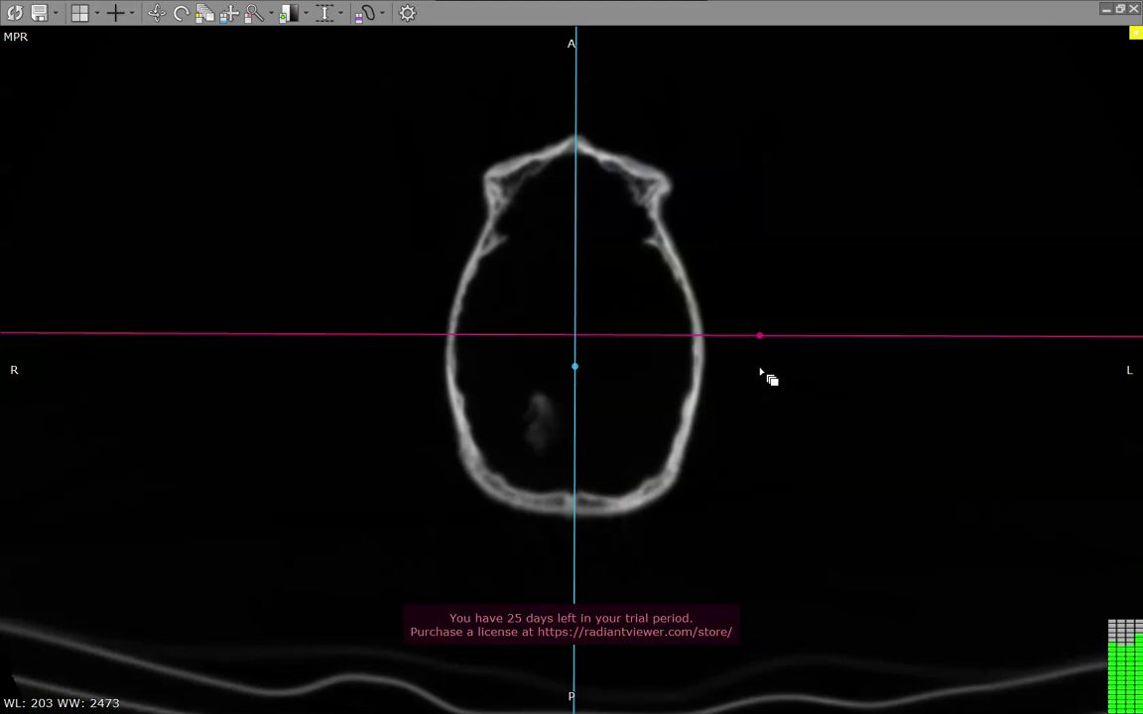
scroll(762, 375, down, 1)
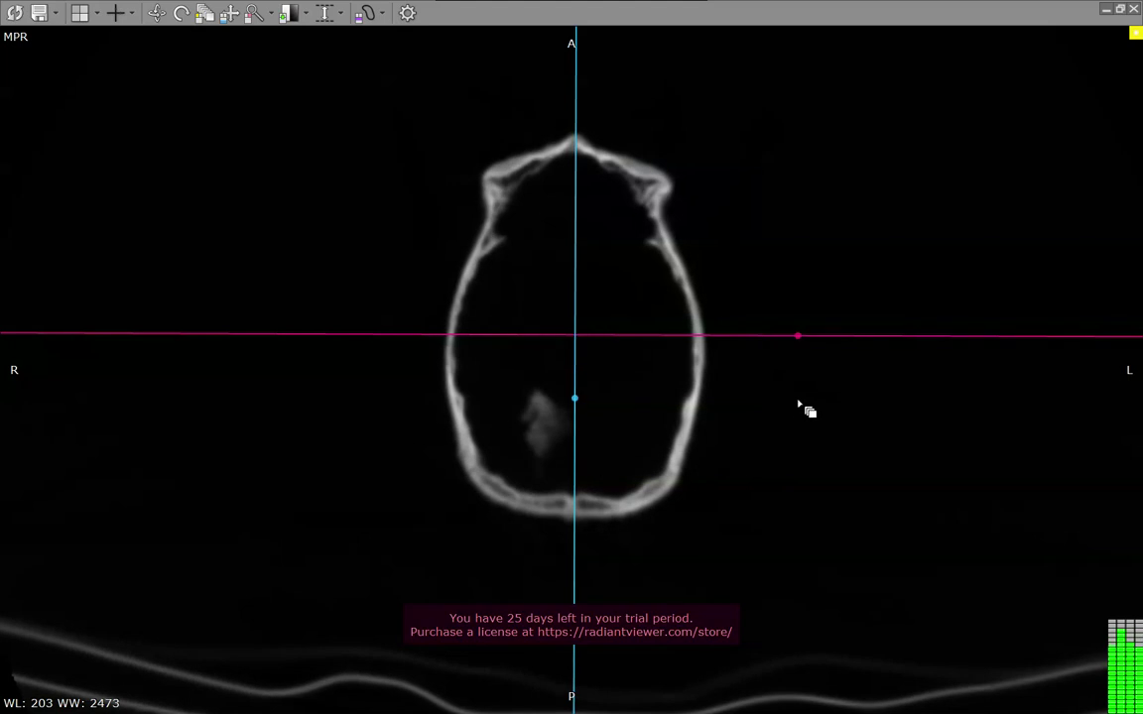
scroll(798, 405, down, 1)
scroll(800, 404, down, 1)
scroll(800, 405, down, 1)
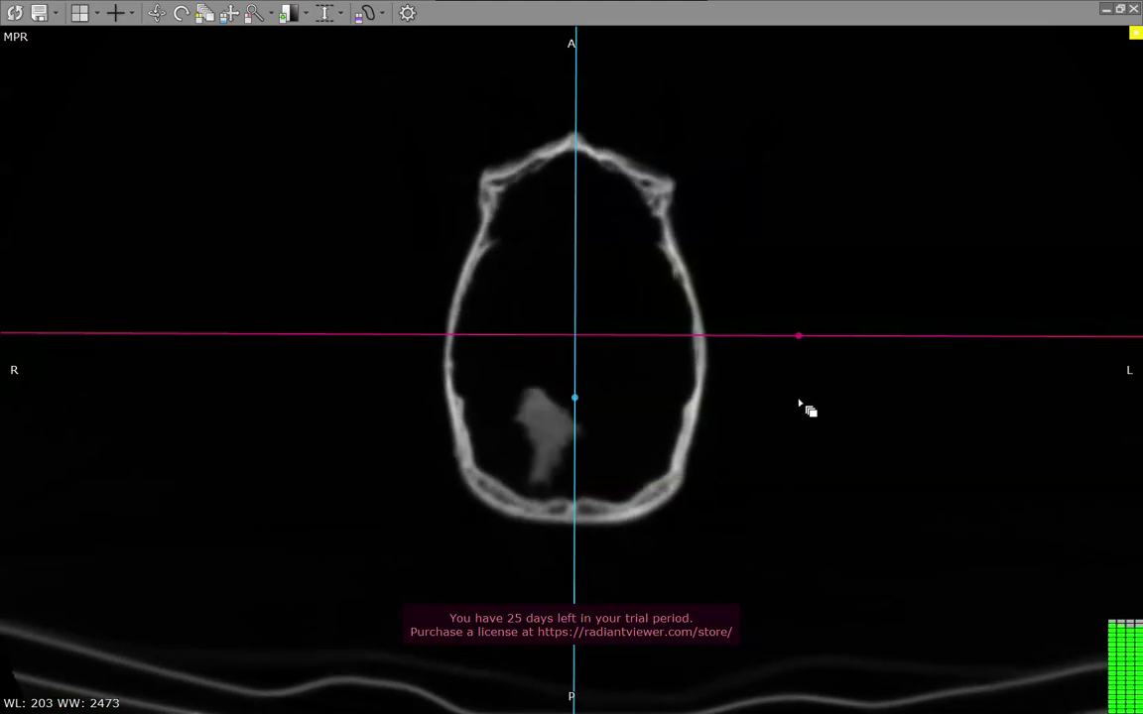
scroll(800, 404, down, 1)
scroll(799, 405, down, 1)
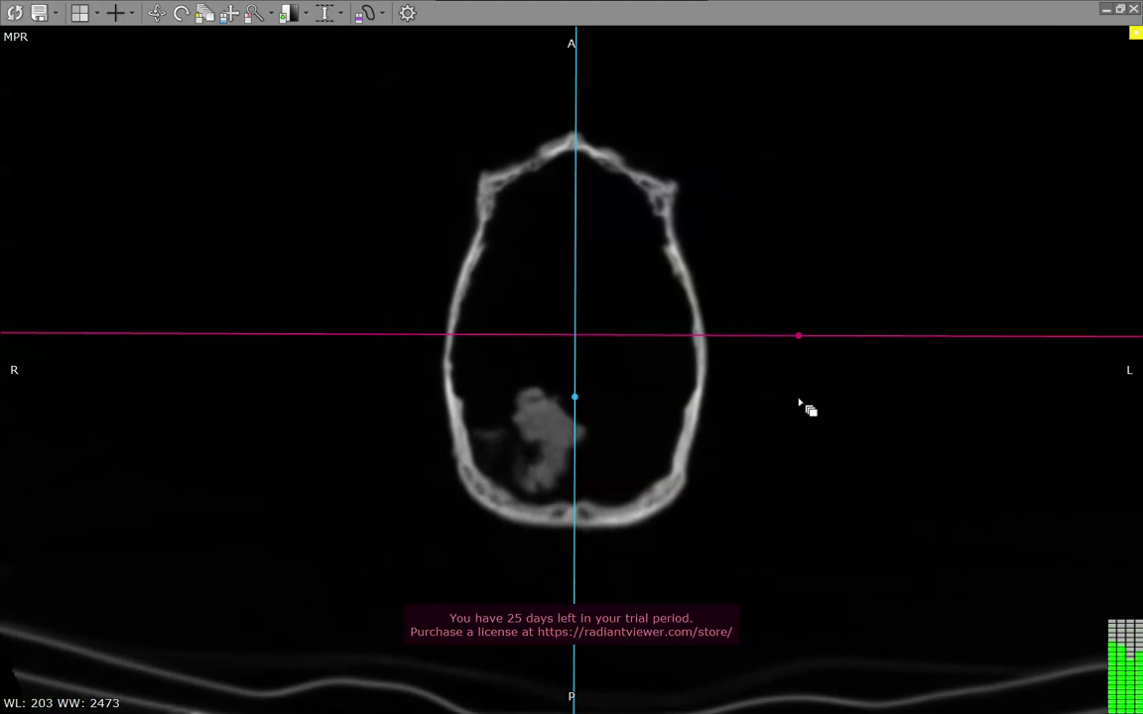
scroll(798, 403, down, 1)
scroll(800, 404, down, 1)
scroll(799, 405, down, 1)
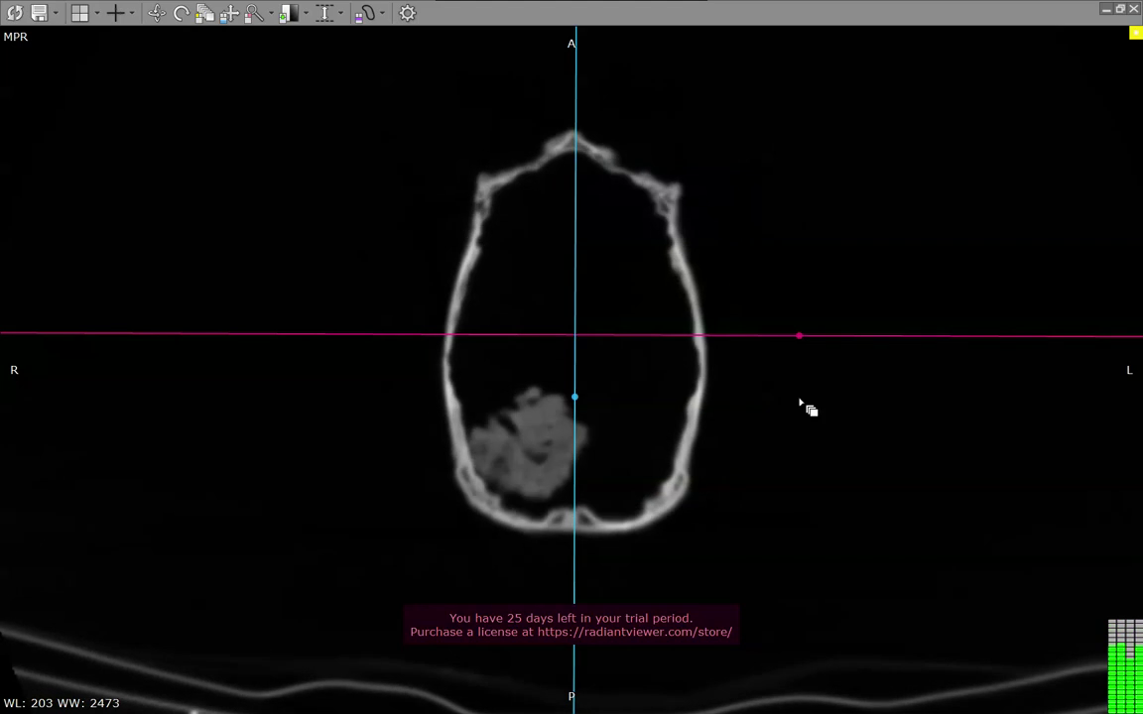
scroll(800, 405, down, 1)
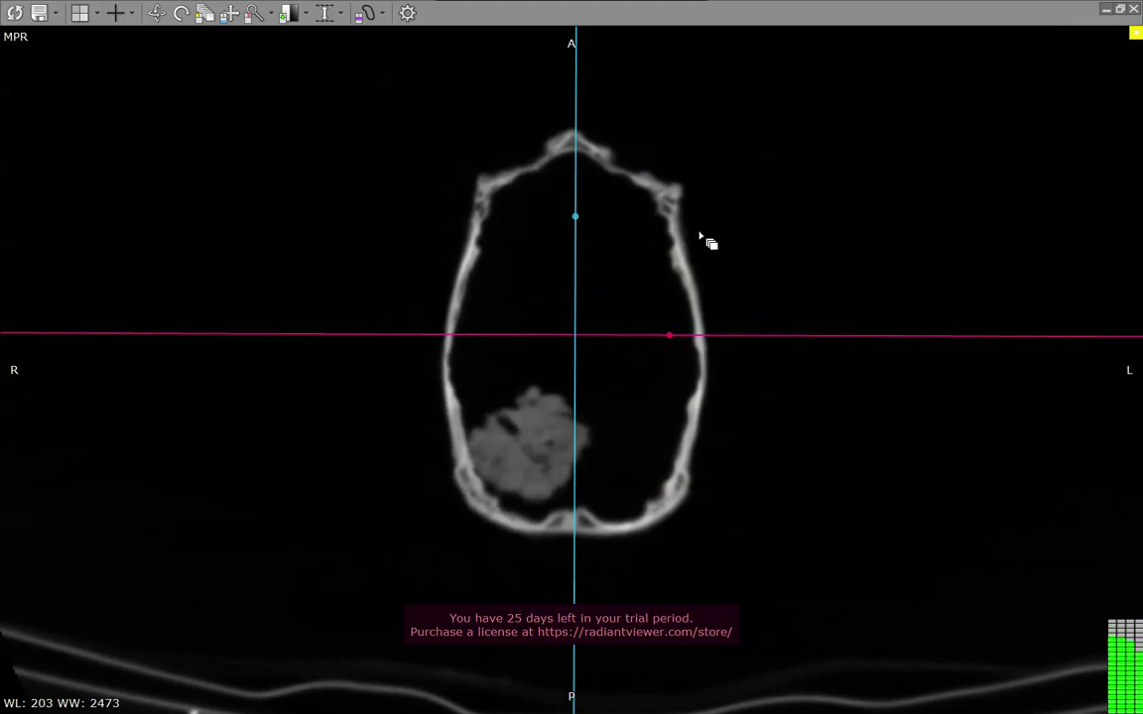
scroll(700, 237, down, 1)
scroll(700, 238, down, 1)
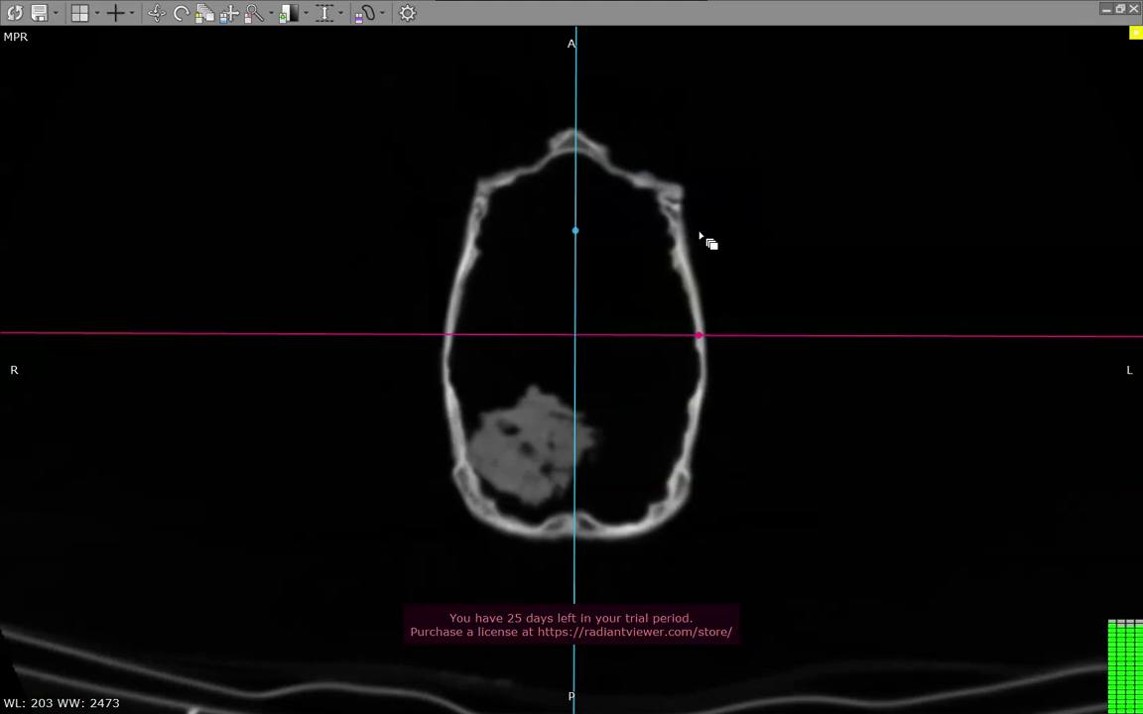
scroll(699, 237, down, 1)
scroll(700, 237, down, 1)
scroll(701, 233, down, 1)
scroll(700, 232, down, 1)
scroll(698, 229, down, 1)
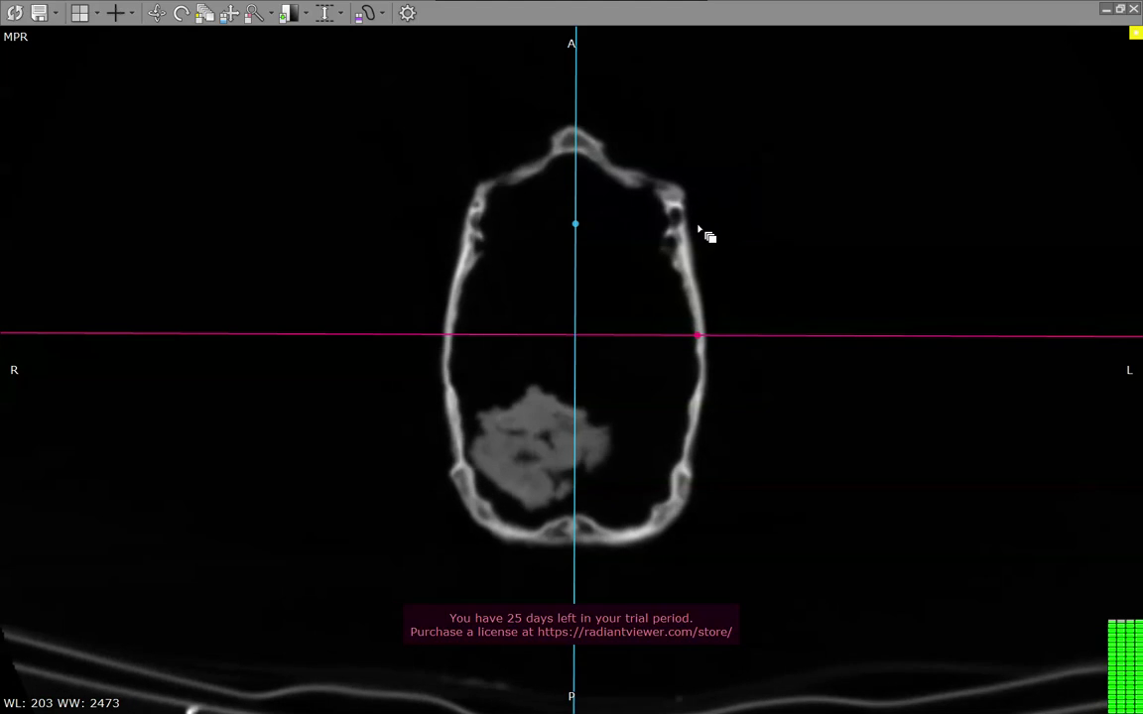
scroll(700, 230, down, 1)
scroll(700, 230, down, 1)
scroll(700, 230, down, 1)
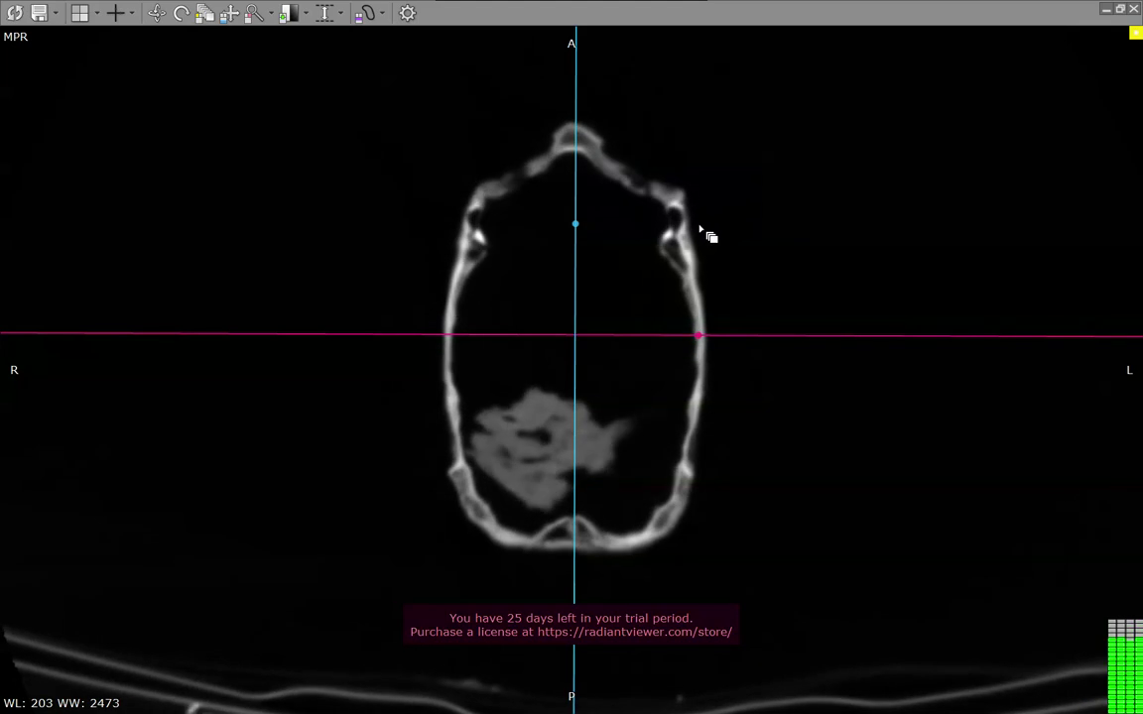
scroll(700, 230, down, 1)
scroll(655, 223, down, 1)
scroll(620, 225, down, 1)
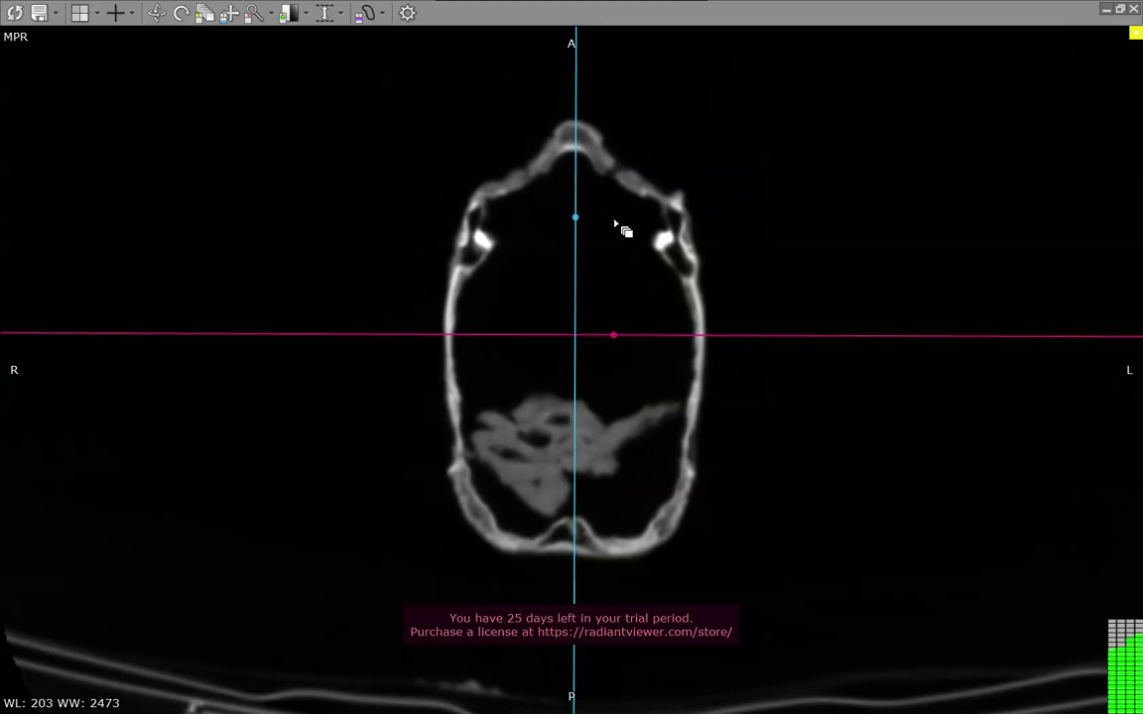
scroll(611, 237, down, 1)
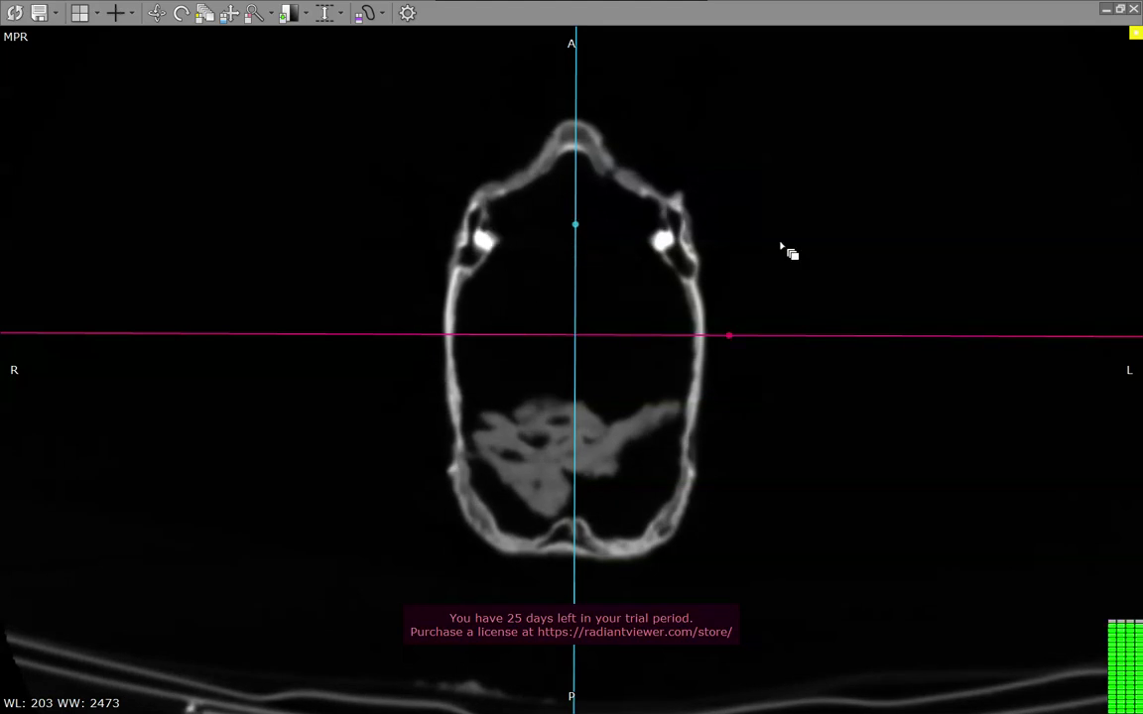
scroll(754, 238, down, 1)
scroll(739, 241, down, 1)
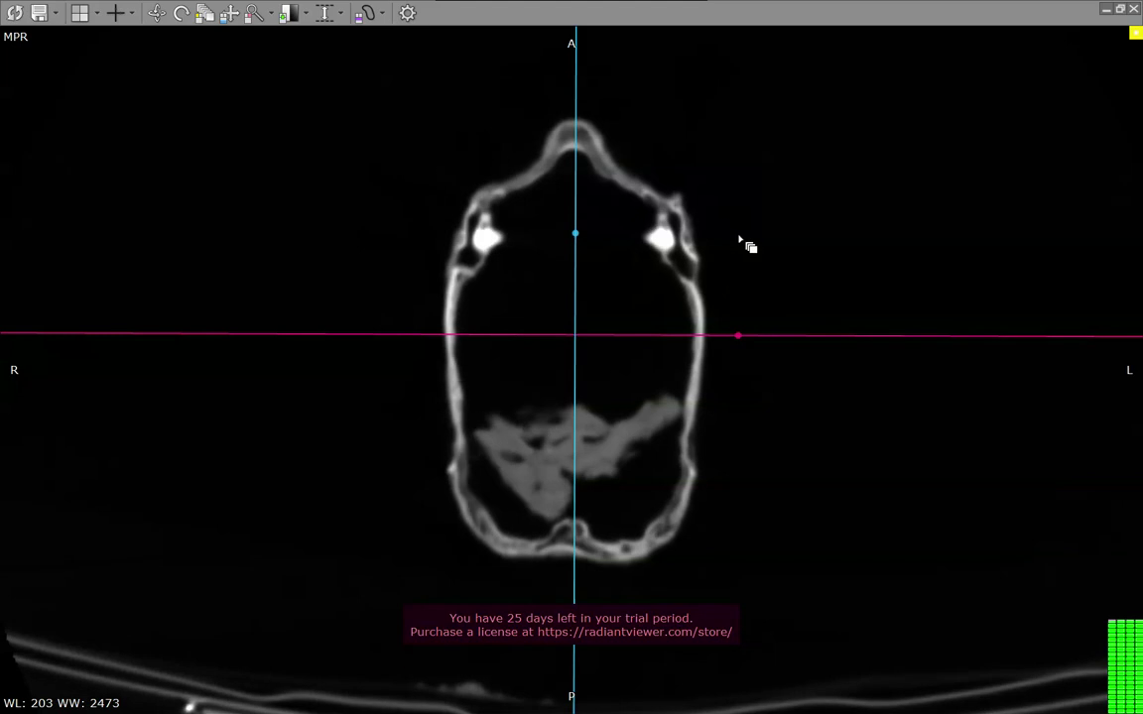
scroll(740, 239, down, 1)
scroll(739, 240, down, 1)
scroll(739, 240, down, 1)
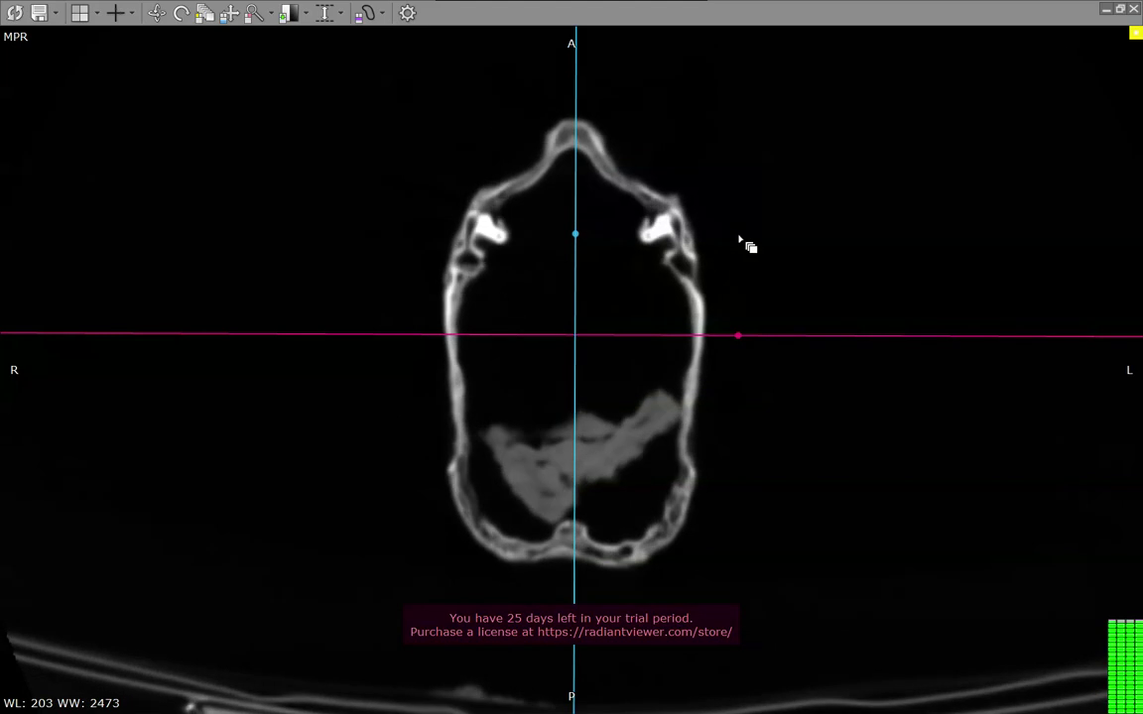
scroll(739, 240, down, 1)
scroll(739, 240, down, 1)
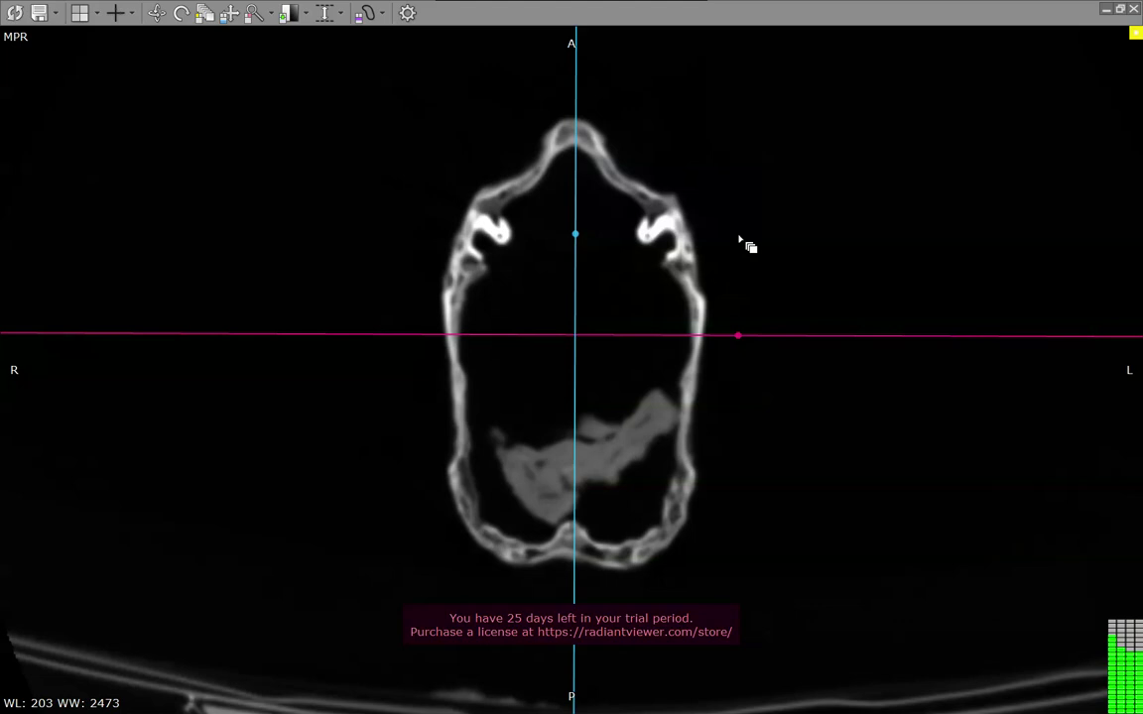
scroll(739, 240, down, 1)
scroll(740, 241, down, 1)
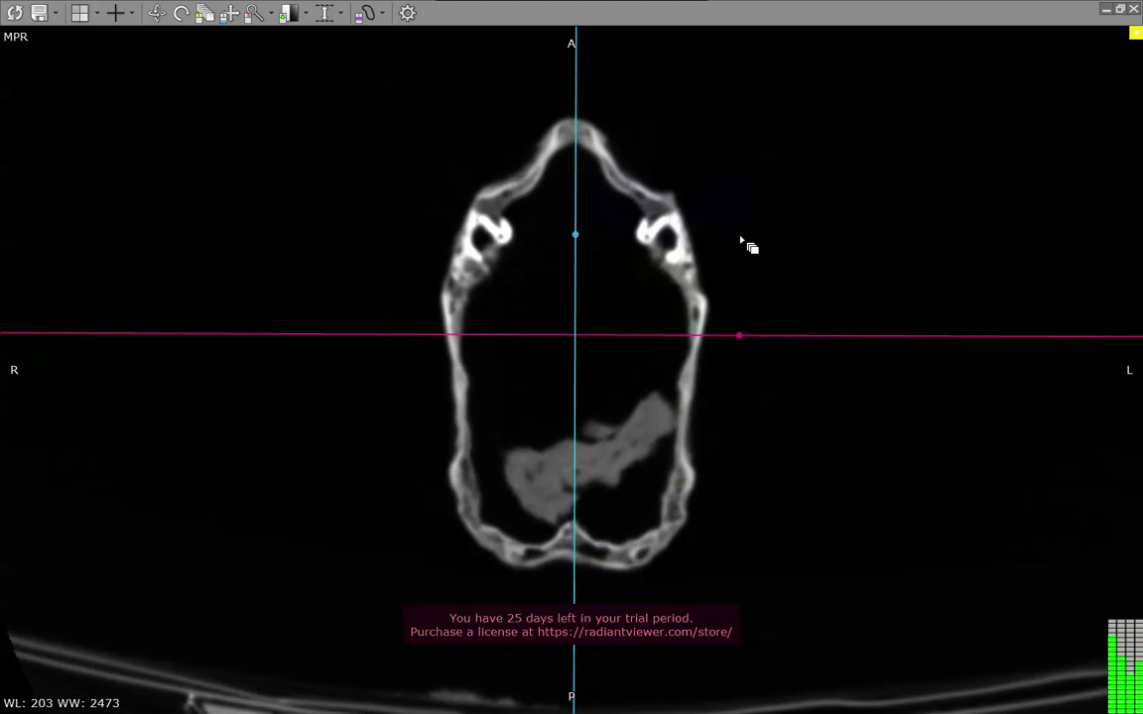
scroll(739, 240, down, 1)
scroll(739, 240, down, 1)
scroll(739, 240, down, 1)
scroll(739, 240, down, 1)
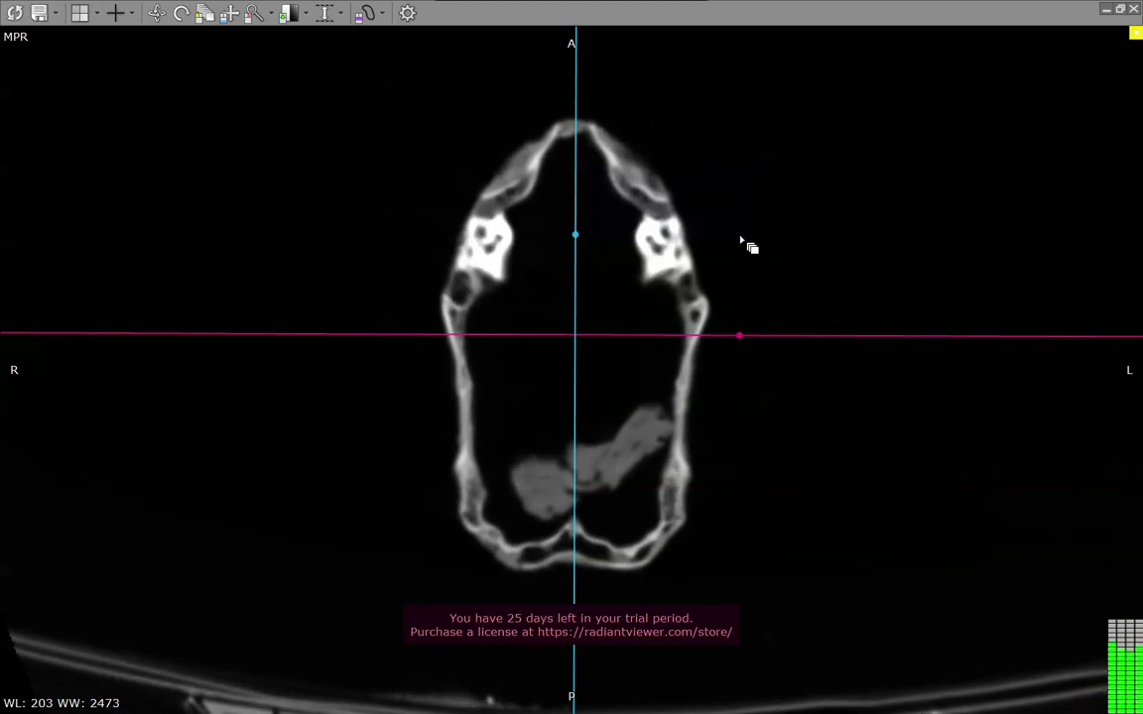
scroll(739, 241, down, 1)
scroll(739, 240, down, 1)
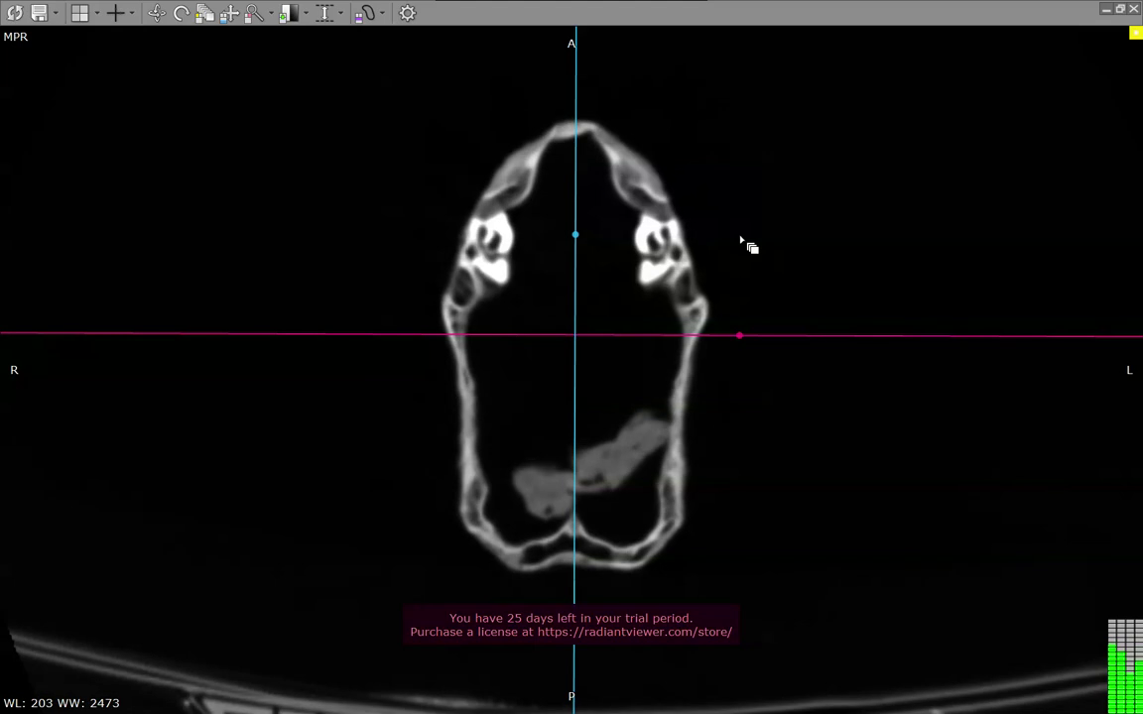
scroll(739, 240, down, 1)
scroll(739, 240, down, 1)
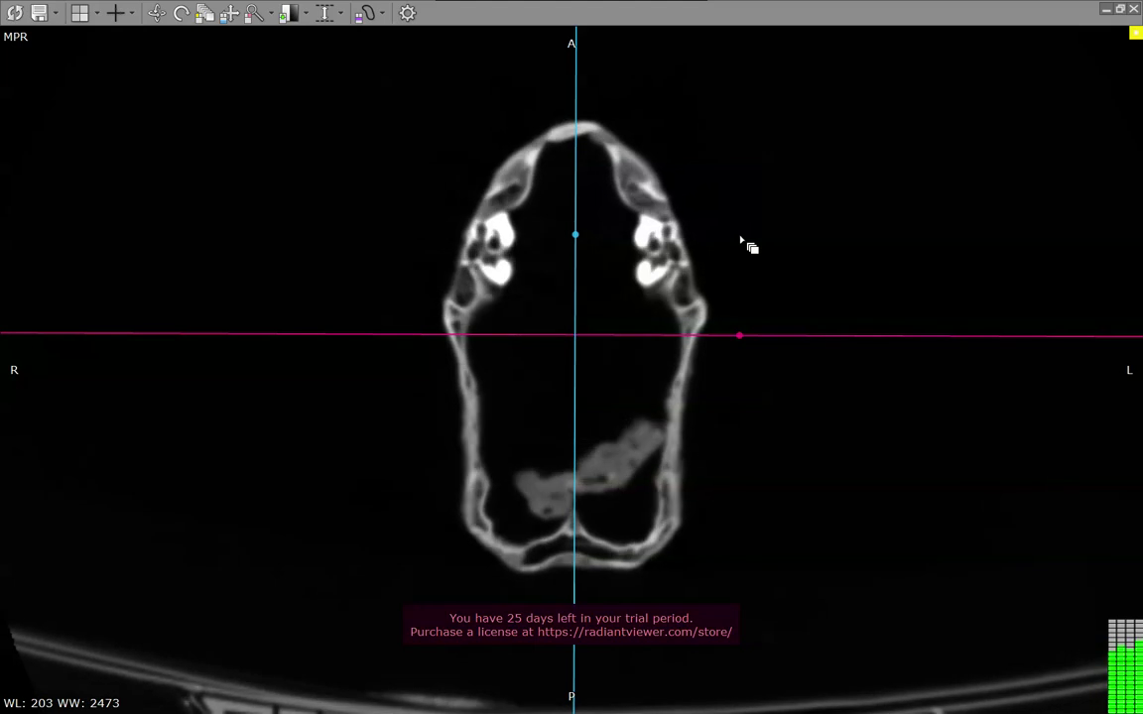
scroll(739, 240, down, 1)
scroll(739, 240, down, 1)
scroll(739, 240, down, 1)
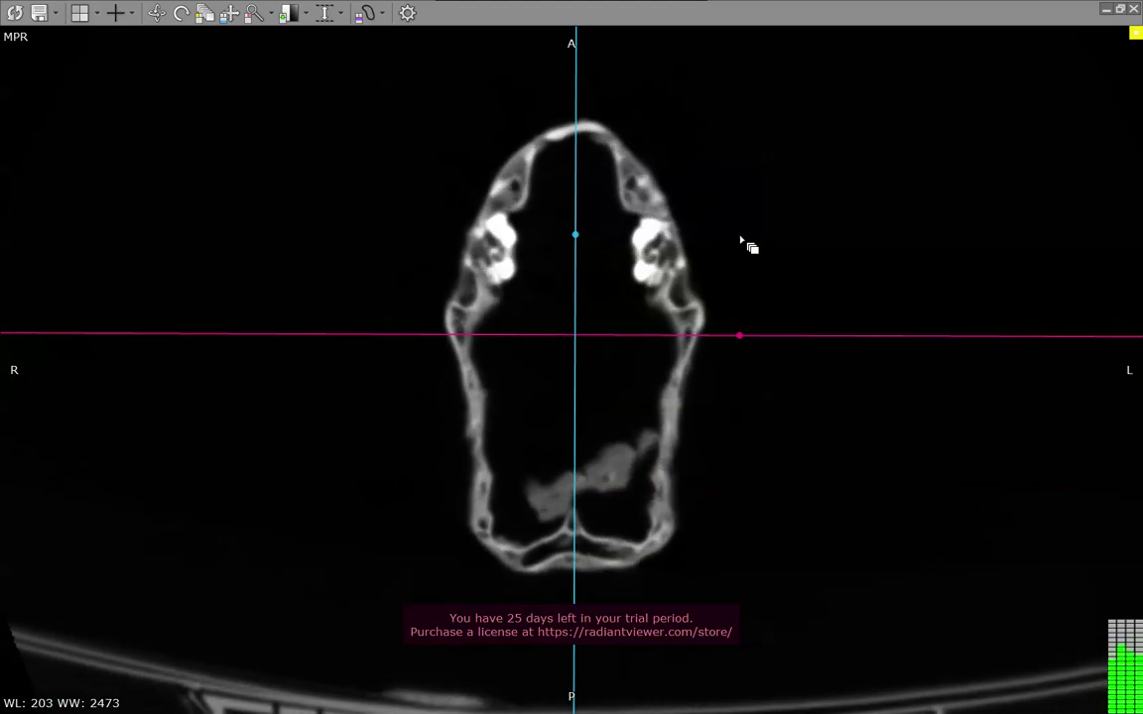
scroll(739, 240, down, 1)
scroll(739, 240, down, 1)
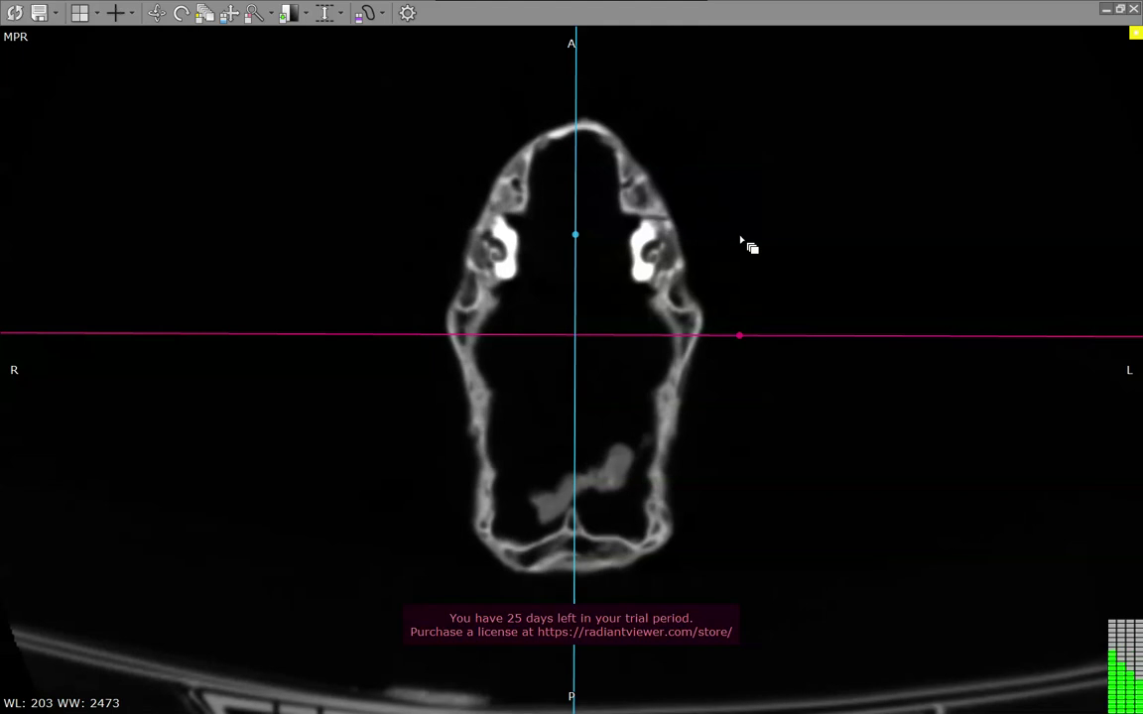
scroll(739, 240, down, 1)
scroll(739, 240, down, 1)
scroll(739, 240, down, 1)
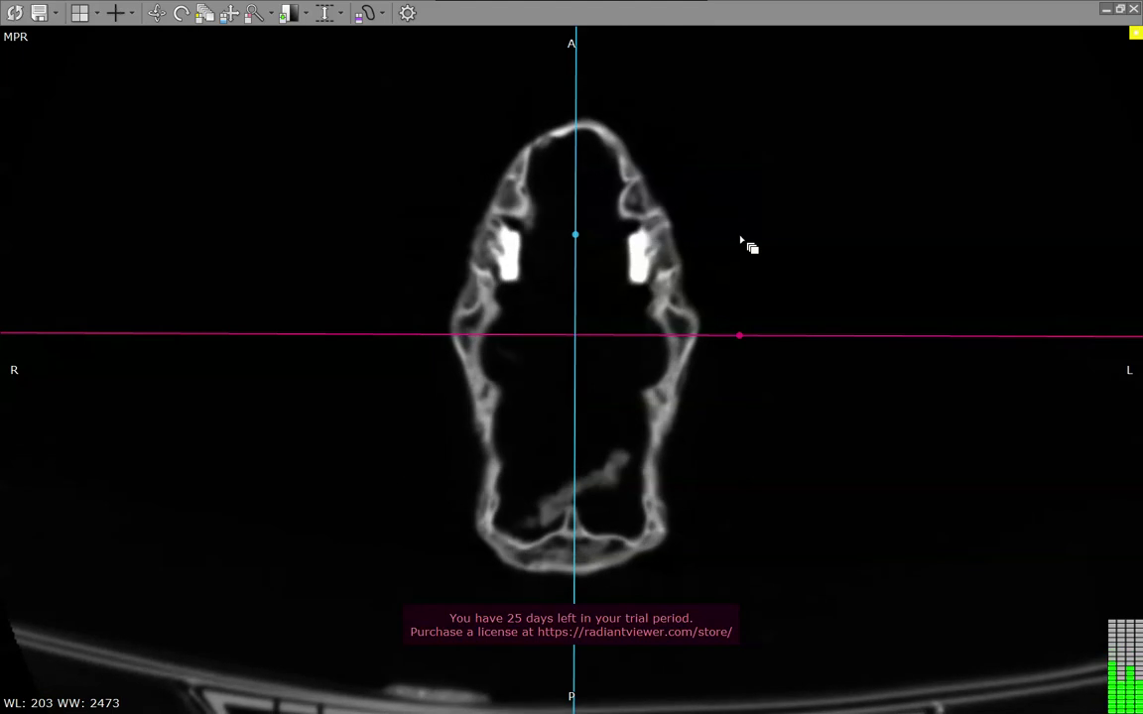
scroll(739, 240, down, 1)
scroll(739, 240, down, 1)
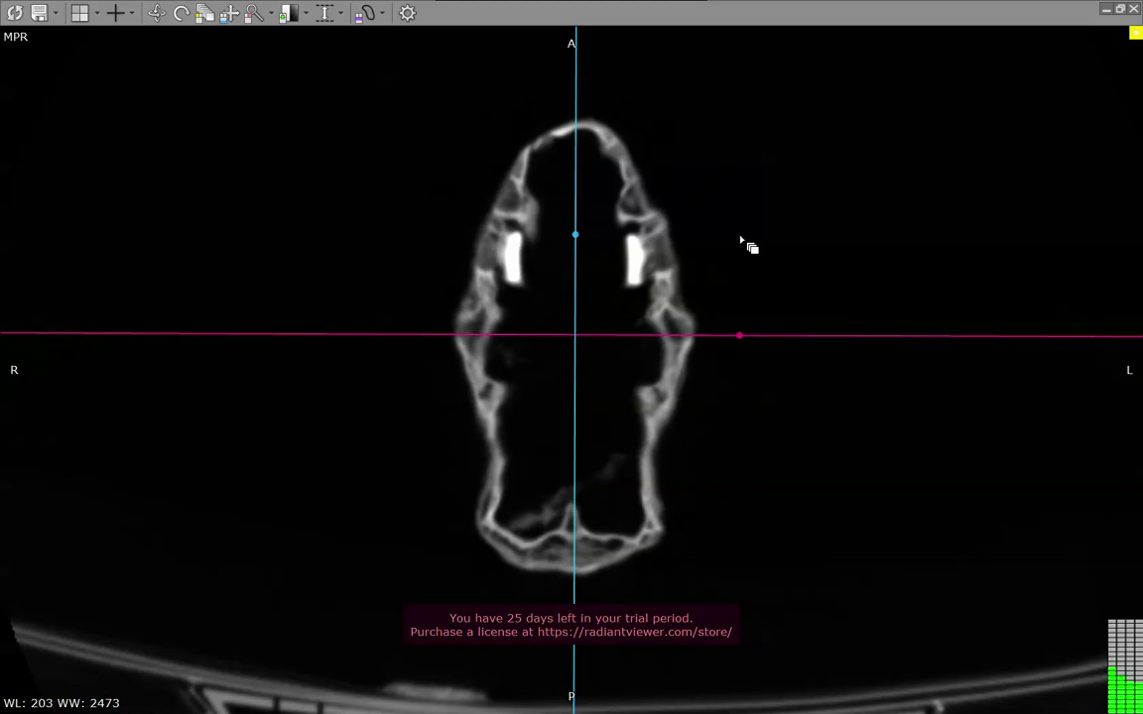
scroll(739, 240, down, 1)
scroll(739, 240, down, 1)
scroll(739, 240, down, 1)
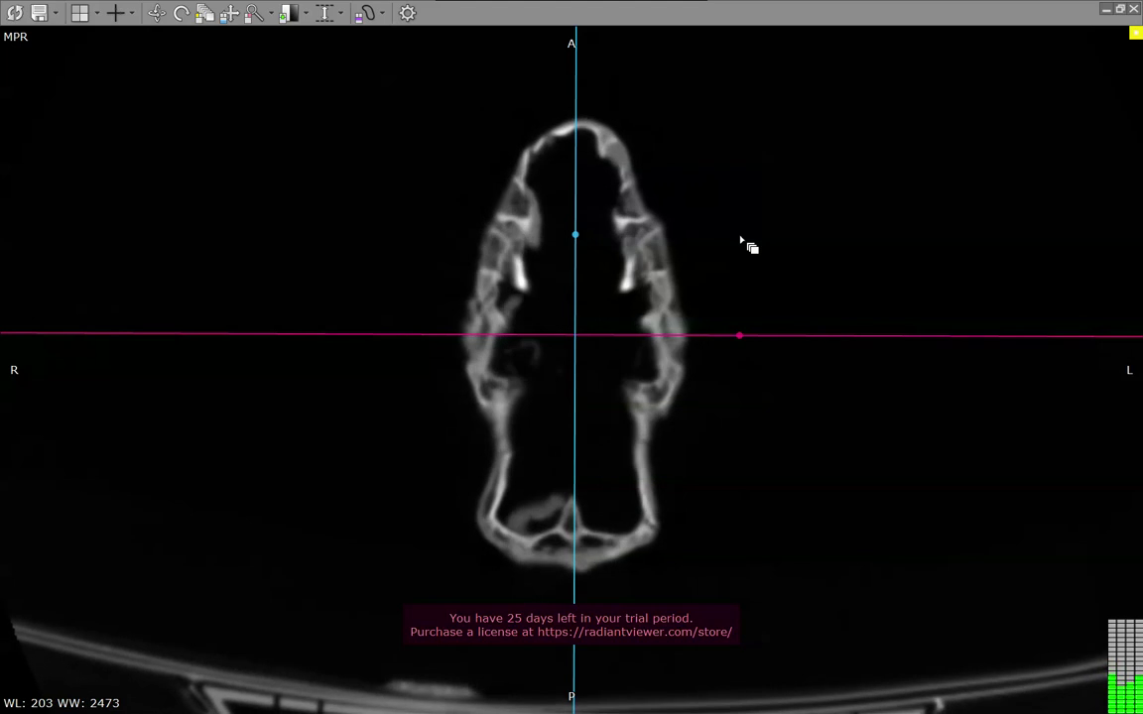
scroll(739, 241, down, 1)
scroll(739, 241, down, 1)
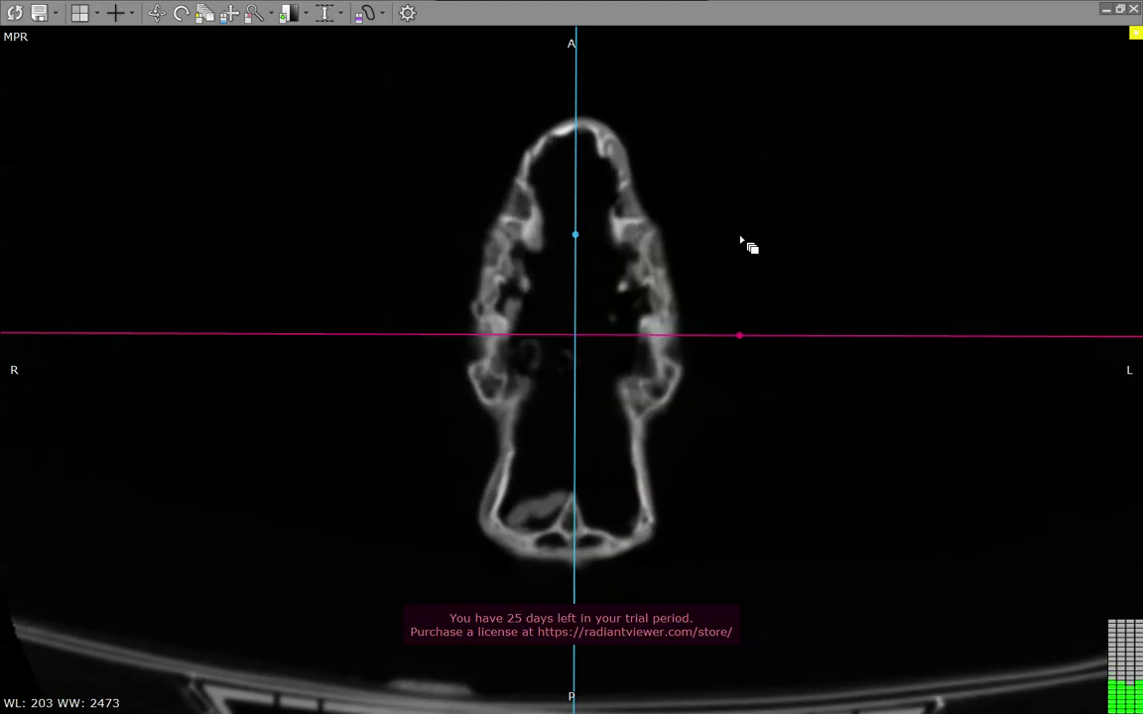
scroll(739, 240, down, 1)
scroll(739, 240, down, 1)
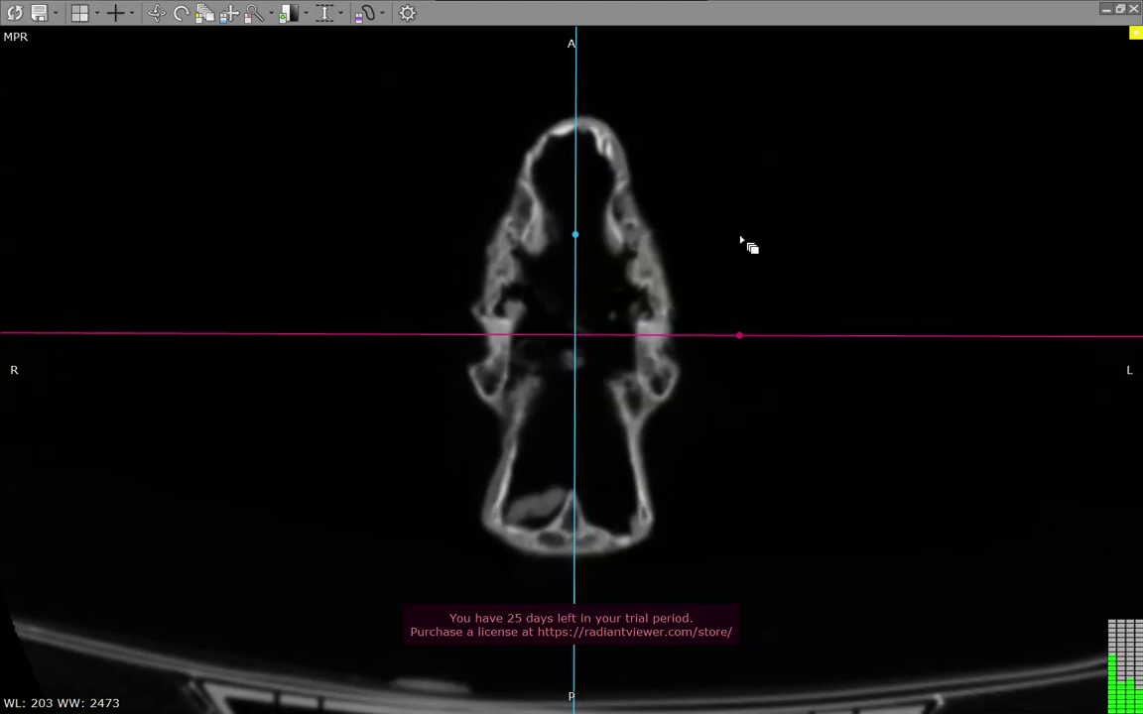
scroll(739, 240, down, 1)
scroll(739, 240, down, 1)
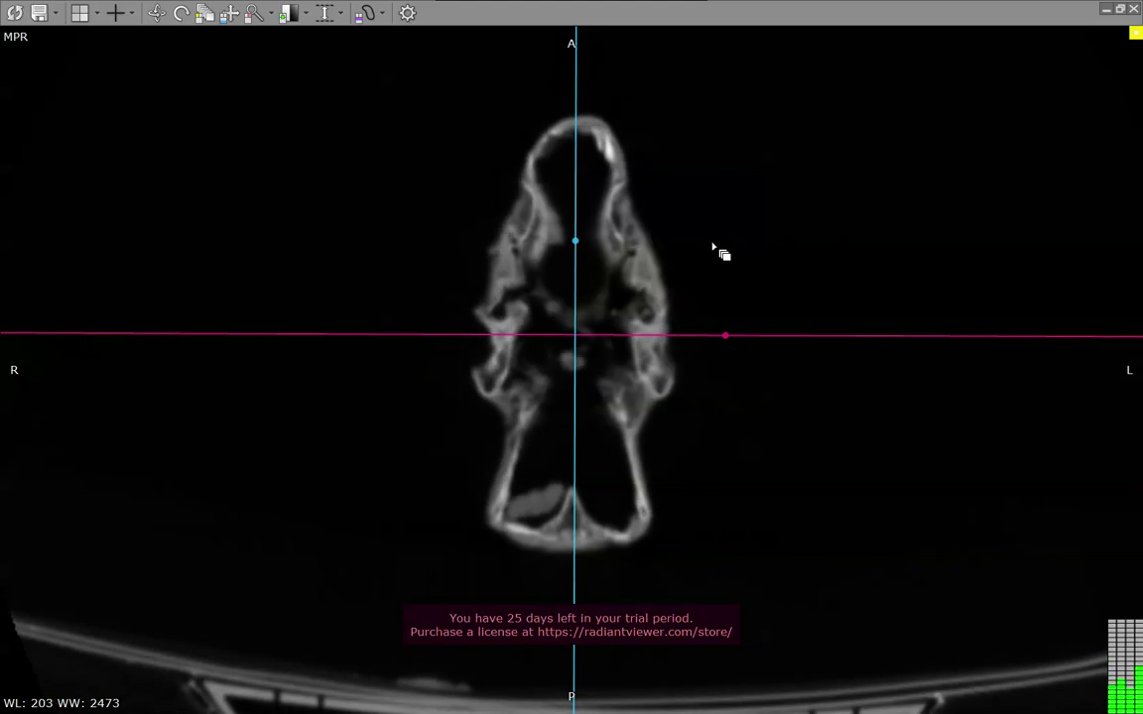
scroll(695, 260, down, 1)
scroll(699, 258, down, 1)
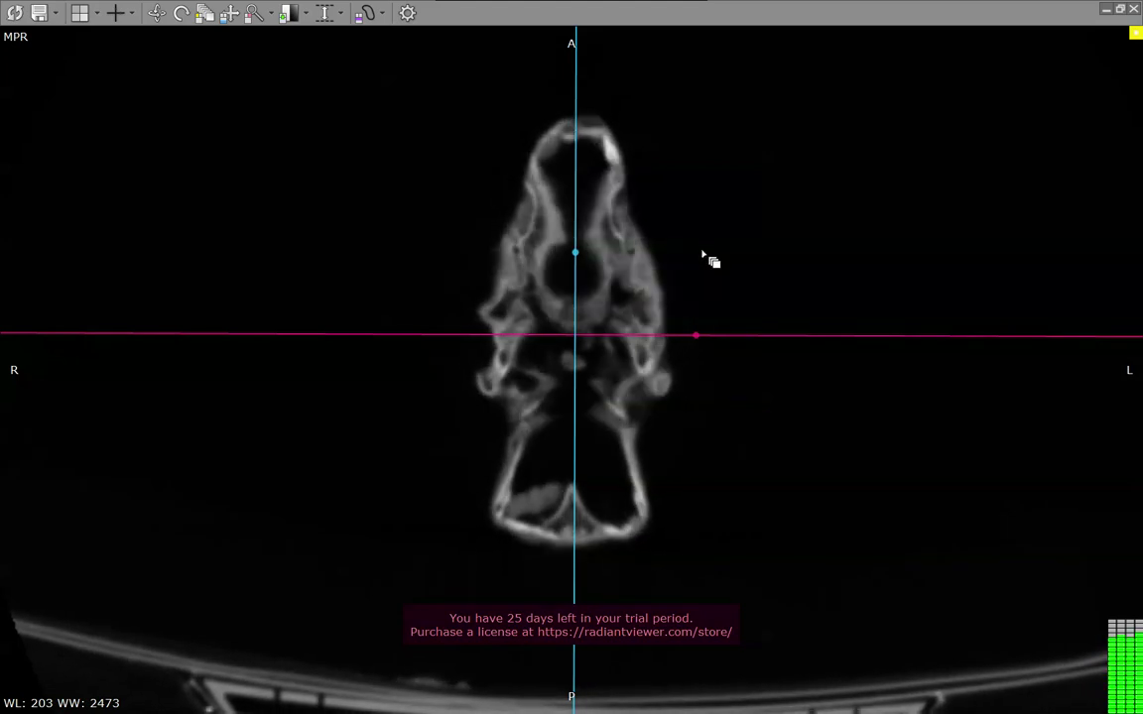
scroll(705, 256, down, 1)
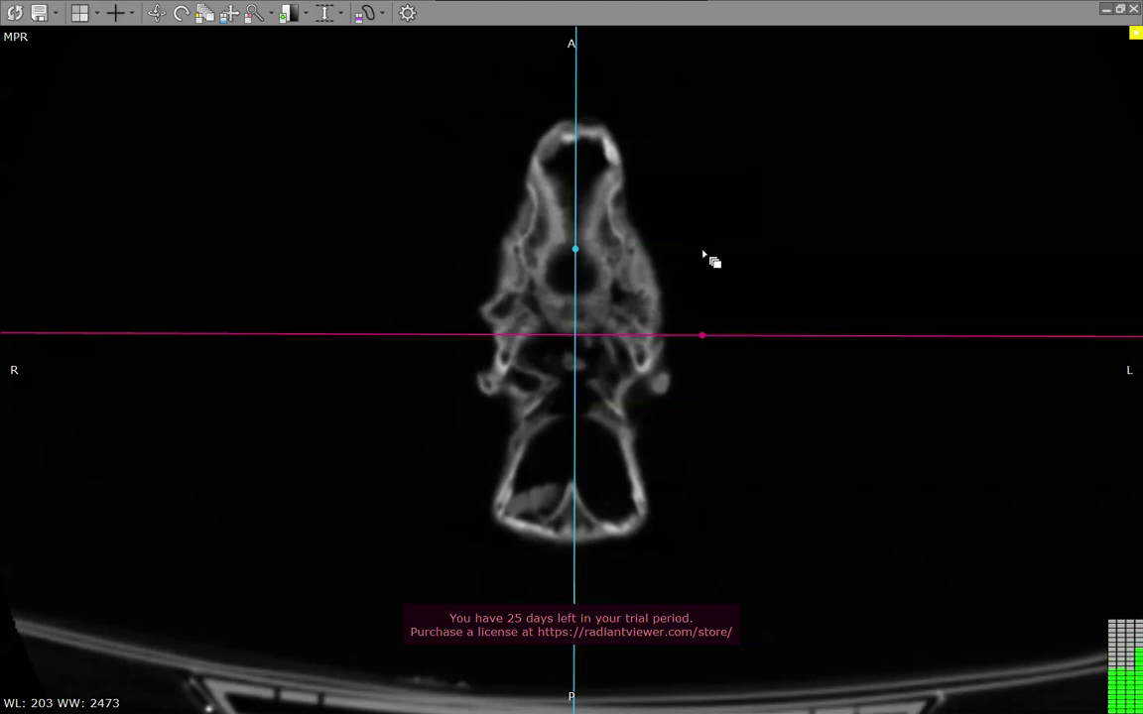
scroll(704, 256, down, 1)
scroll(704, 256, down, 1)
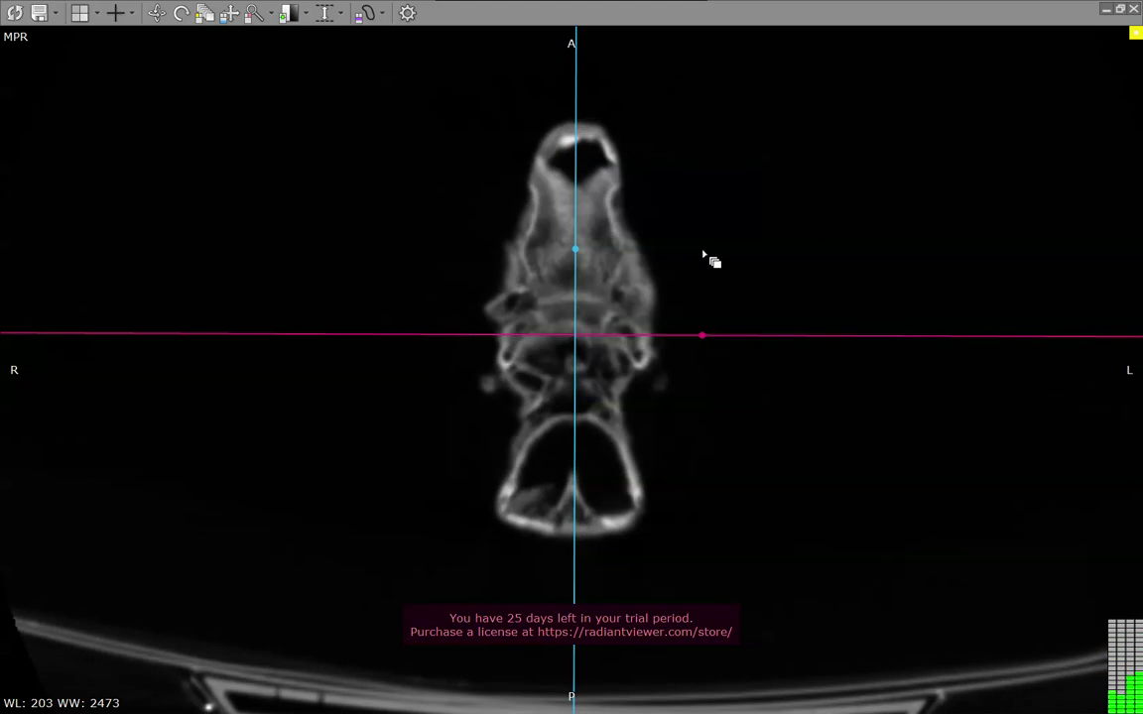
scroll(704, 254, down, 1)
scroll(703, 256, down, 1)
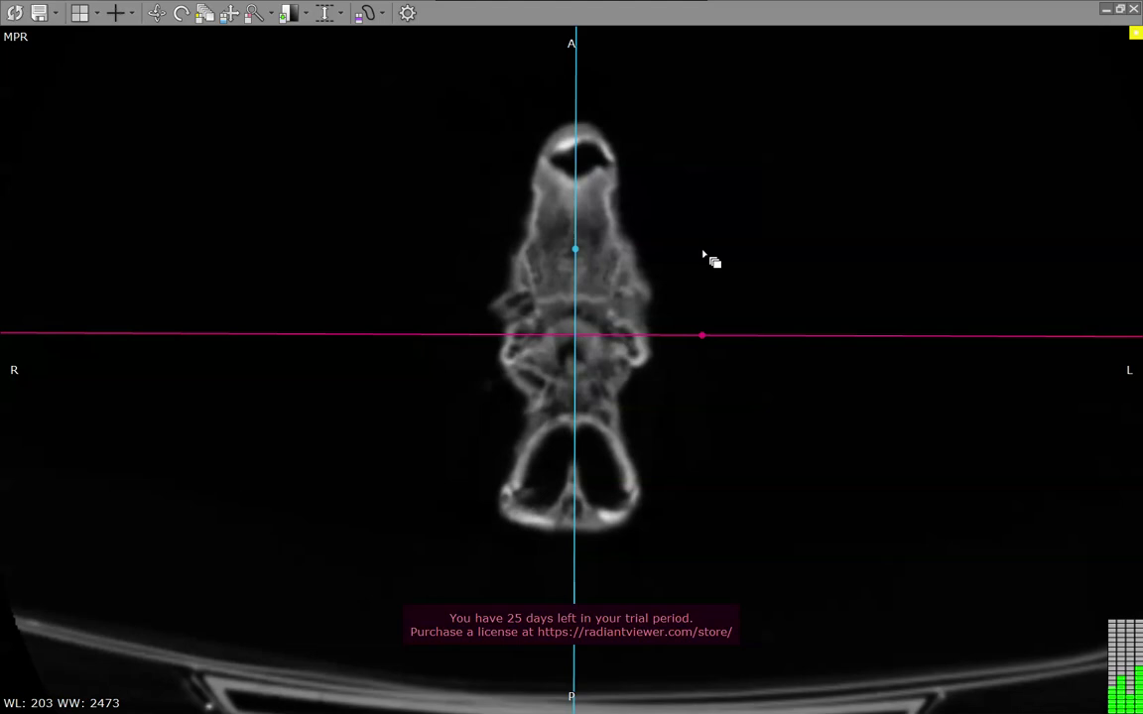
scroll(703, 256, down, 1)
scroll(703, 256, down, 1)
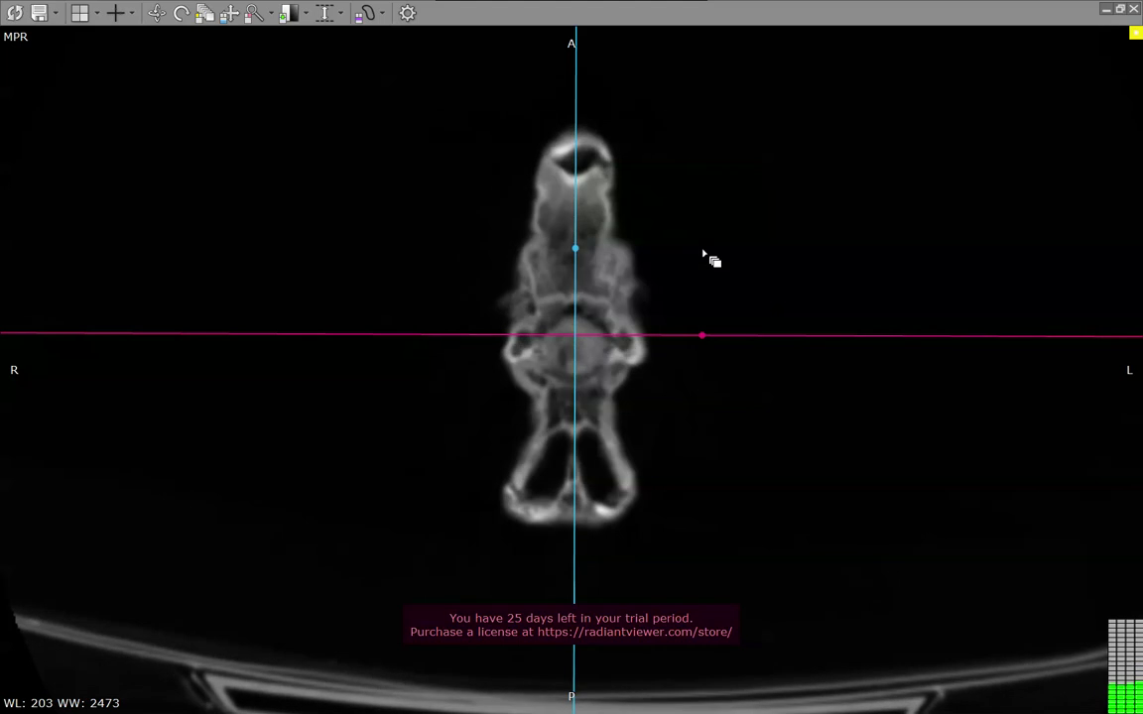
scroll(703, 254, down, 1)
scroll(703, 256, down, 1)
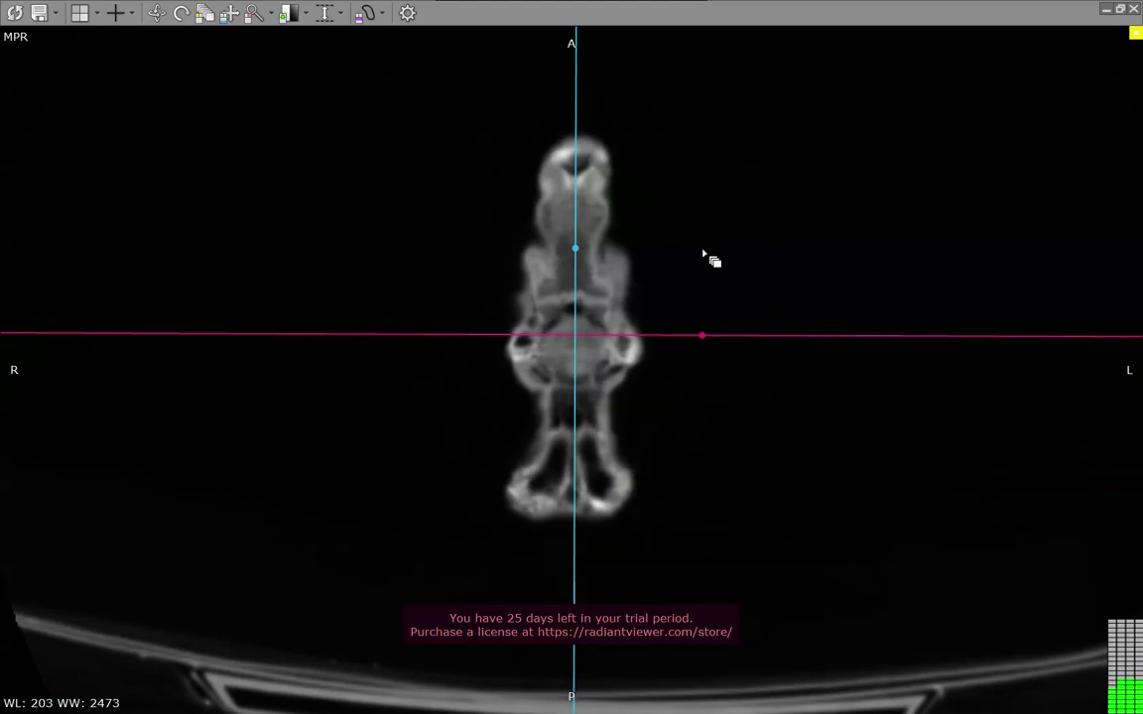
scroll(703, 256, down, 1)
scroll(703, 256, down, 1)
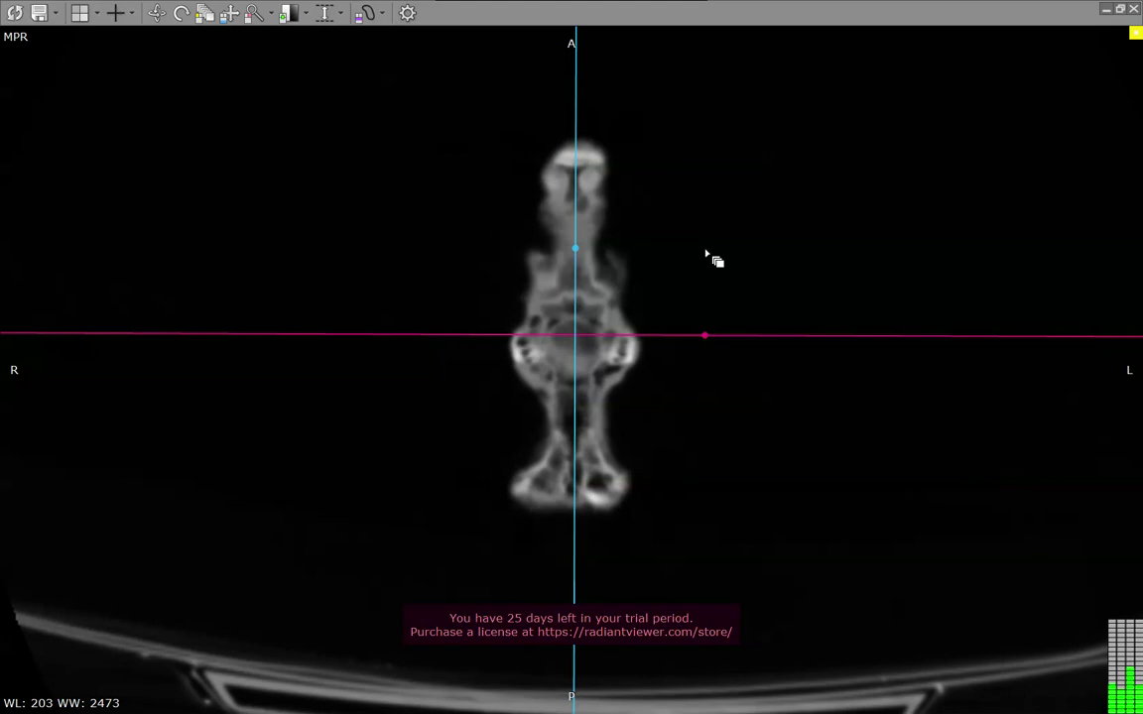
scroll(705, 255, down, 1)
scroll(705, 255, down, 1)
scroll(705, 255, down, 1)
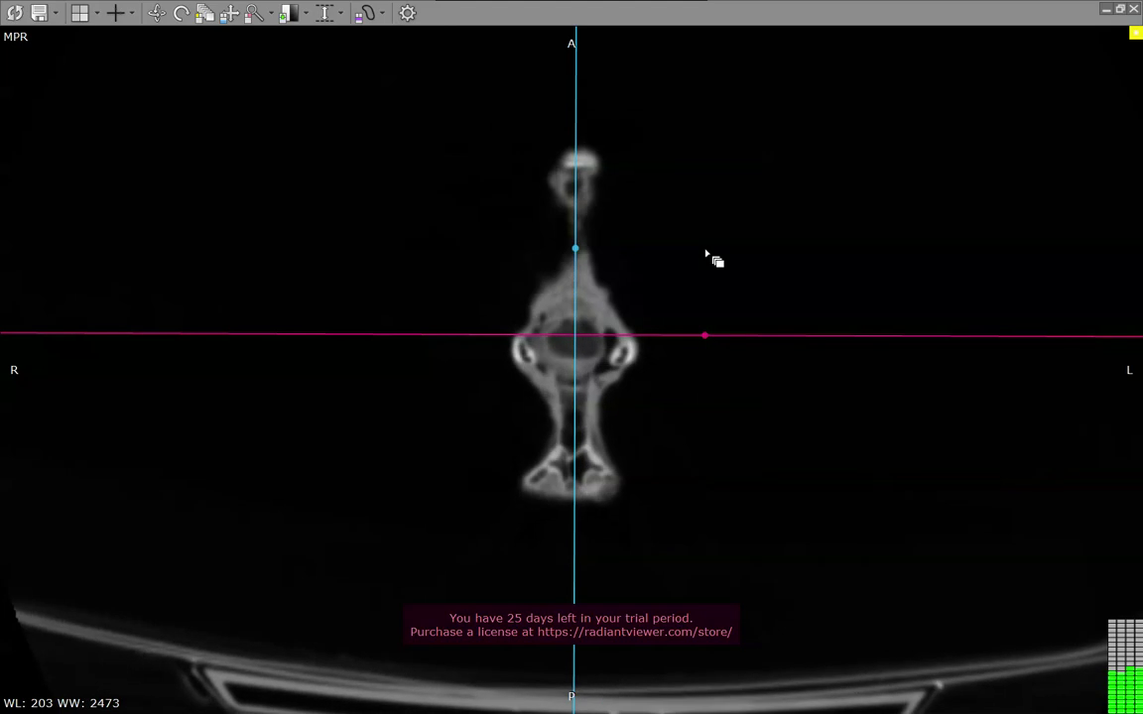
scroll(705, 255, down, 1)
scroll(705, 255, down, 1)
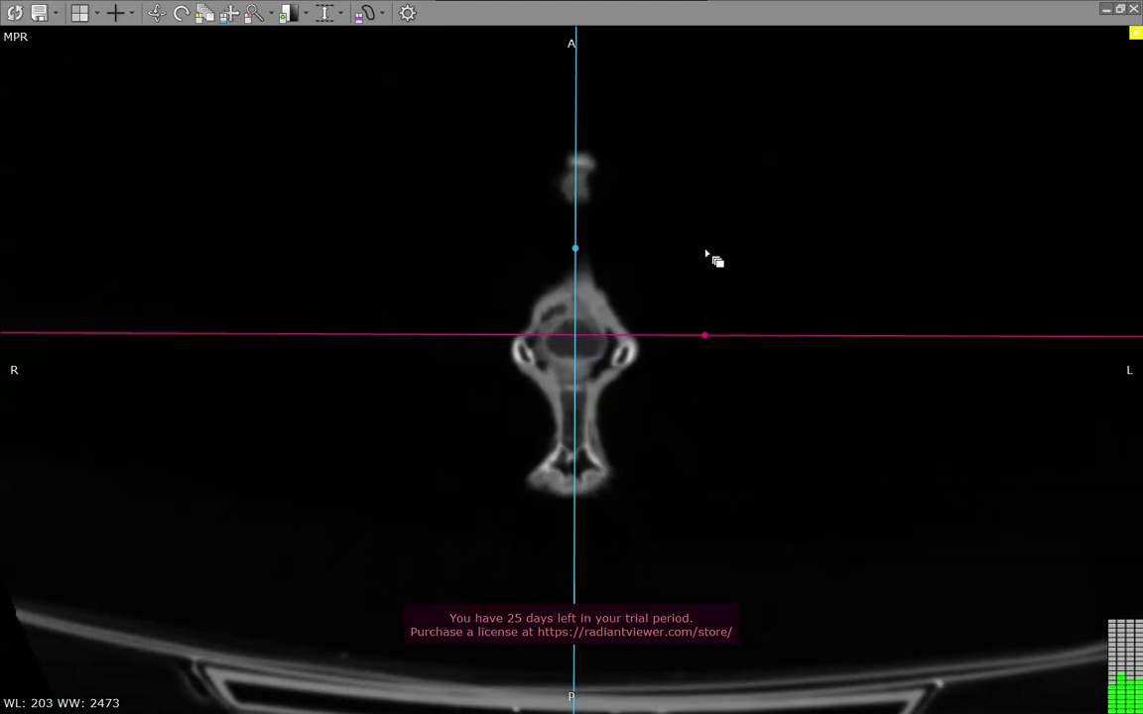
scroll(705, 255, down, 1)
scroll(706, 255, down, 2)
scroll(705, 255, down, 2)
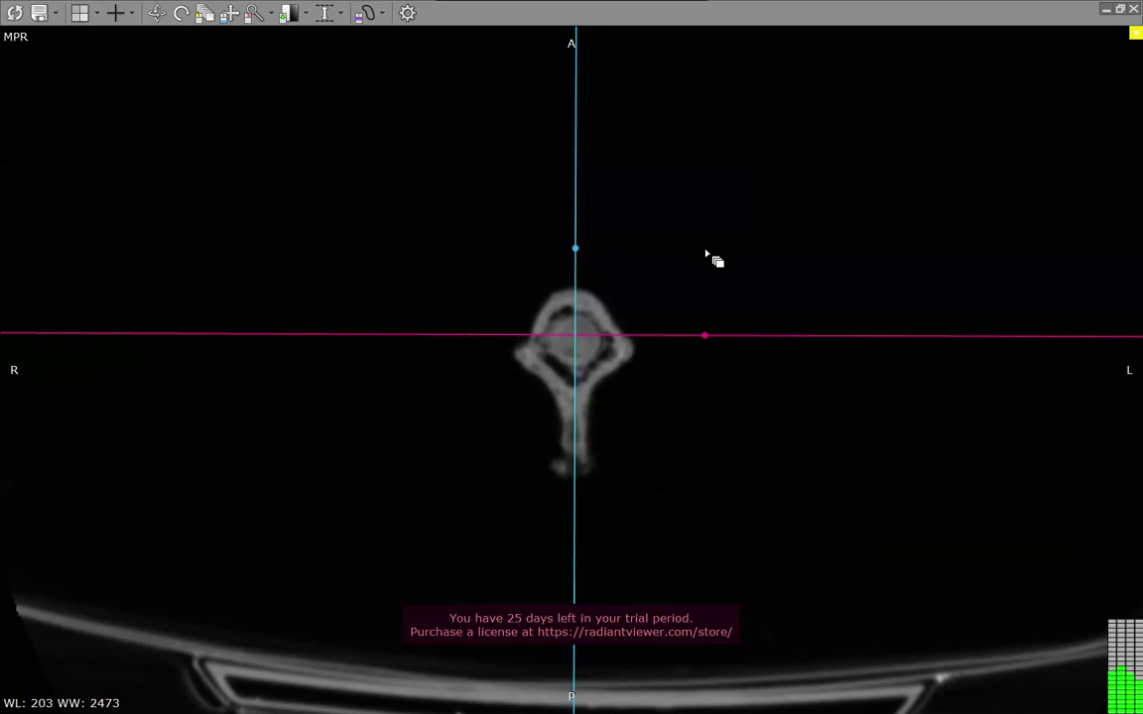
scroll(705, 255, down, 1)
scroll(689, 370, down, 1)
scroll(688, 370, down, 1)
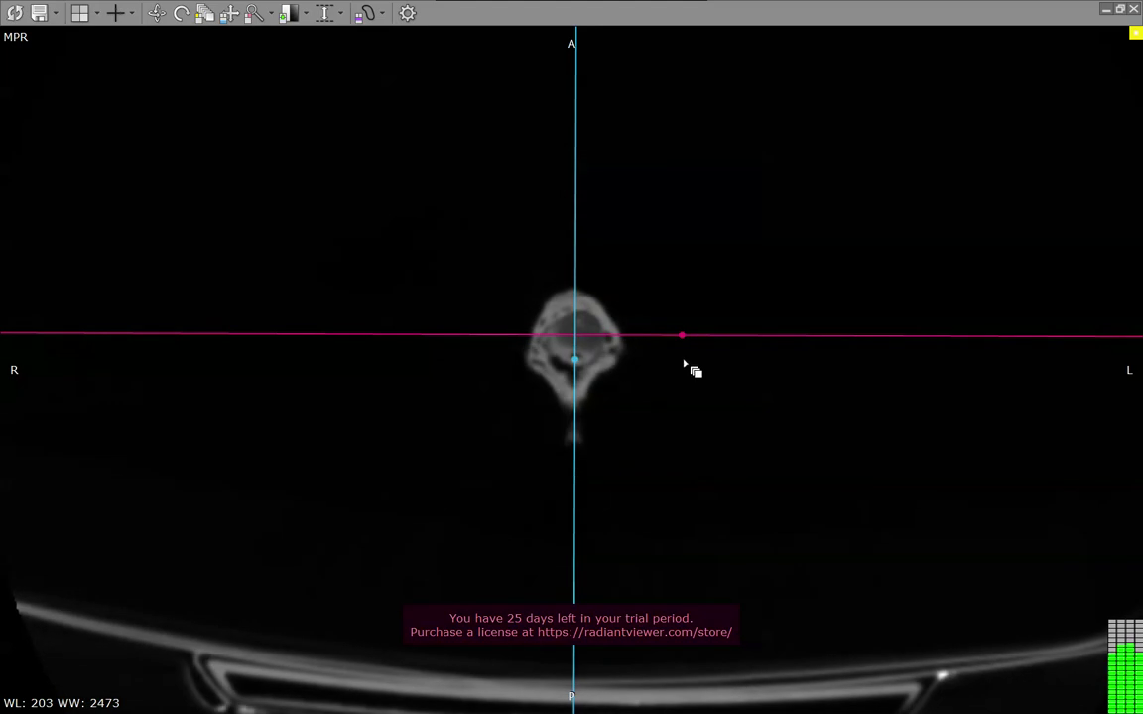
Step: Page the axial view up from the vertebra to an oval skull slice showing both orbits
scroll(688, 370, down, 1)
scroll(615, 372, down, 1)
scroll(566, 312, down, 1)
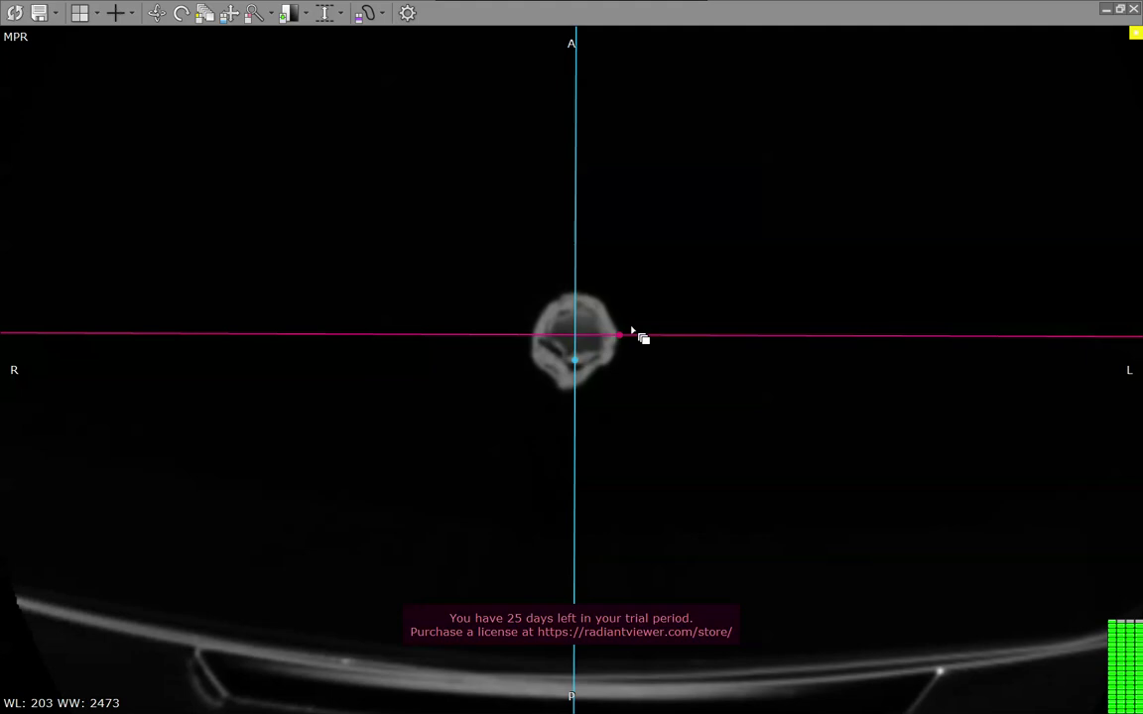
scroll(604, 375, down, 1)
scroll(692, 375, down, 1)
scroll(694, 372, down, 1)
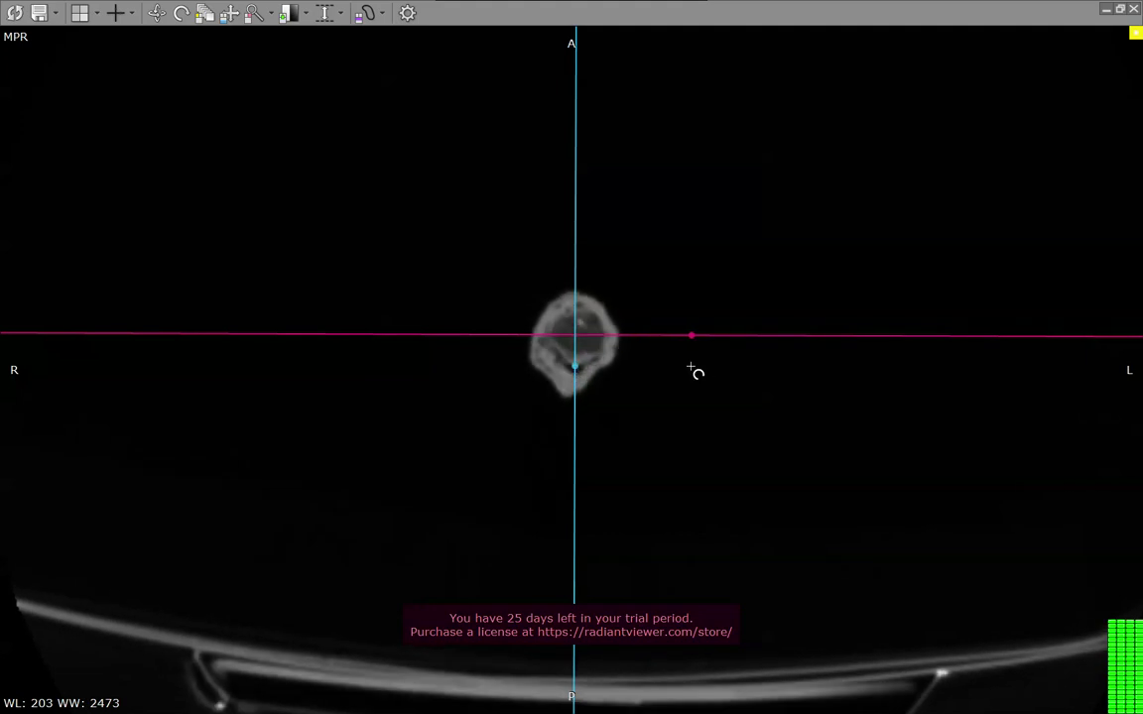
scroll(691, 369, down, 1)
scroll(589, 401, down, 1)
scroll(607, 403, down, 1)
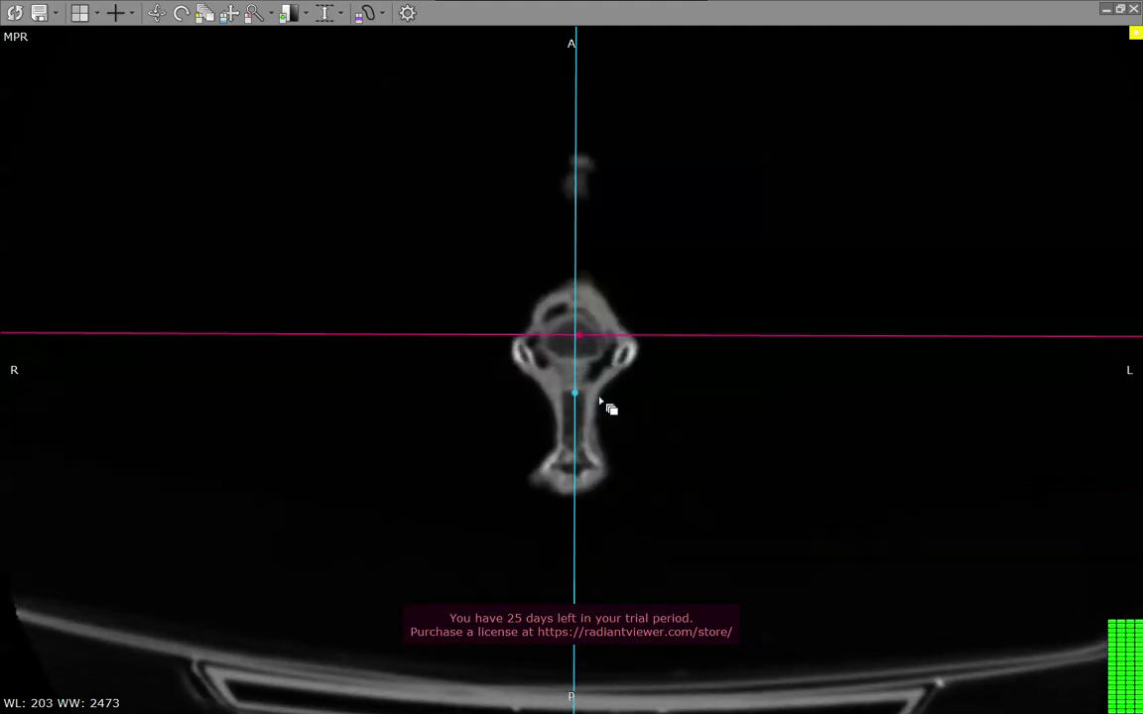
scroll(647, 417, down, 1)
scroll(650, 419, down, 1)
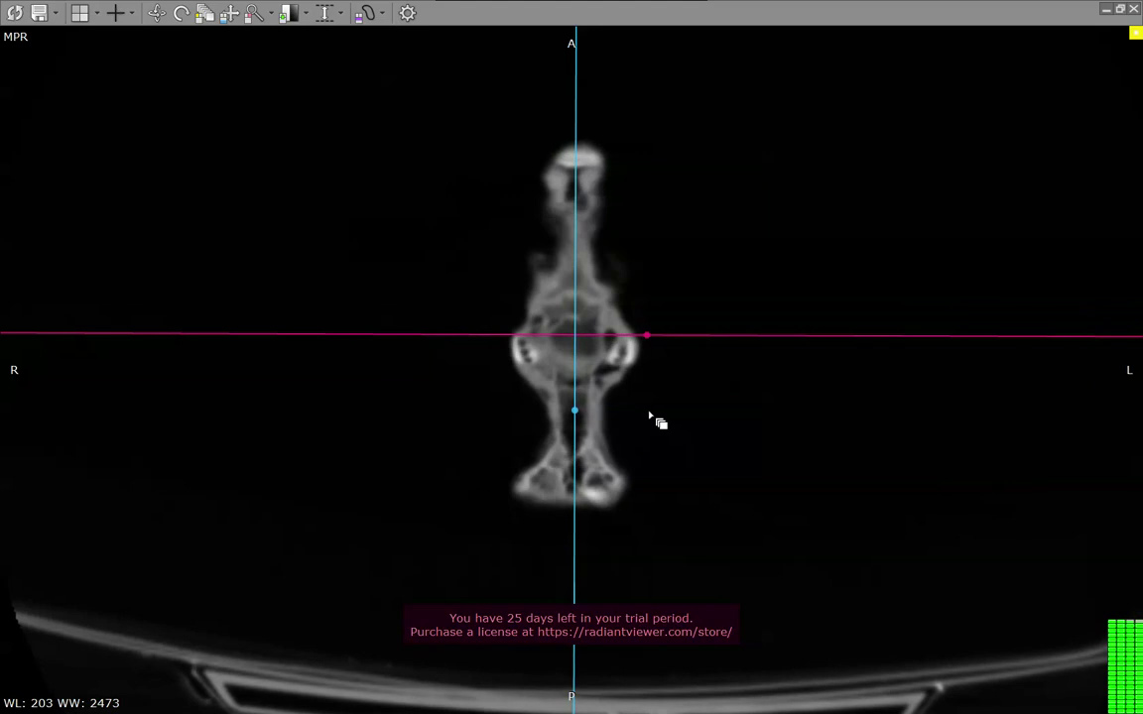
scroll(665, 421, down, 1)
scroll(678, 420, down, 1)
scroll(681, 411, down, 1)
scroll(684, 405, down, 2)
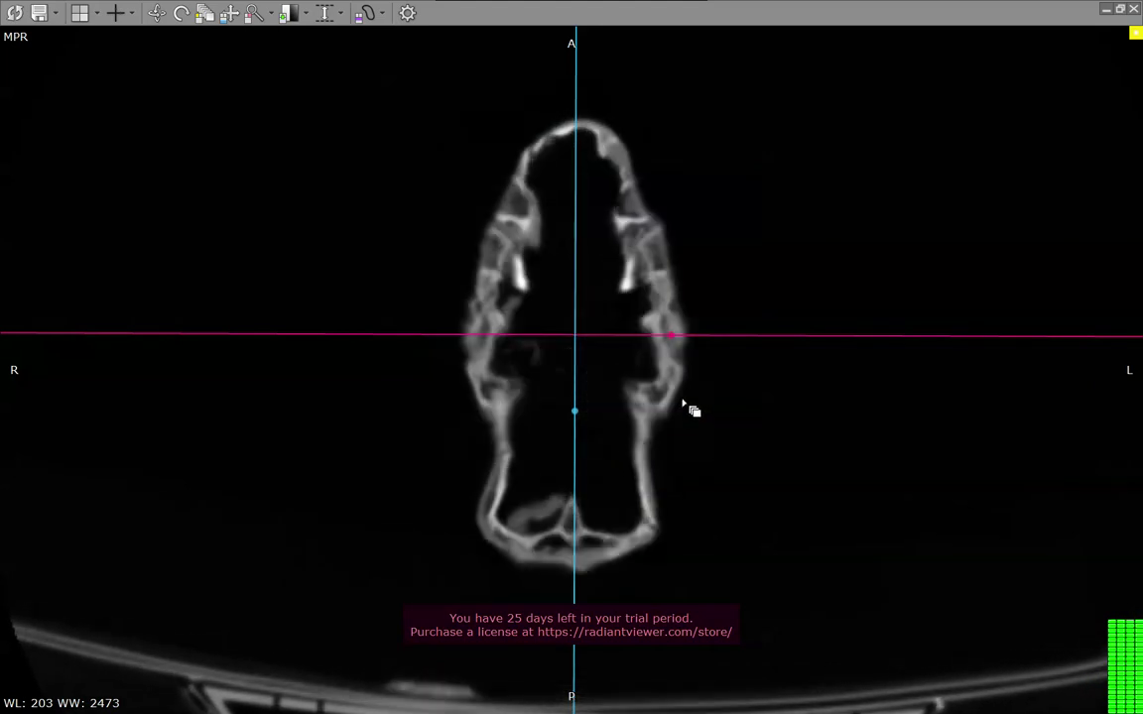
scroll(684, 406, down, 1)
scroll(679, 402, down, 2)
scroll(694, 427, down, 1)
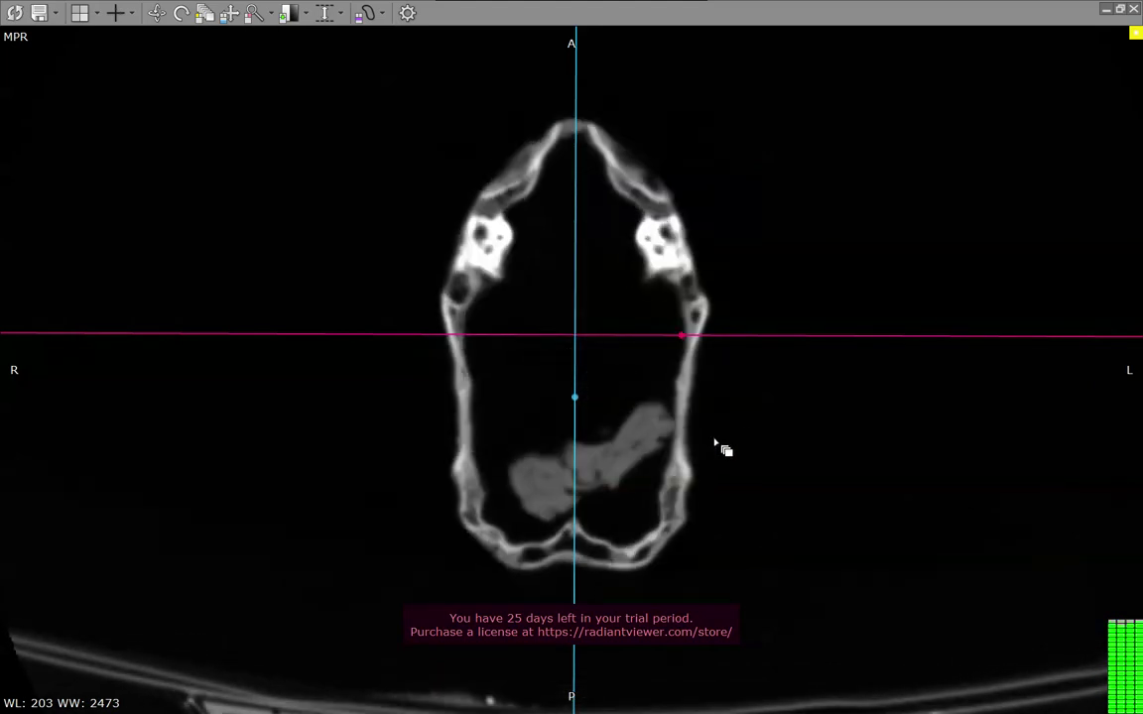
scroll(745, 438, down, 1)
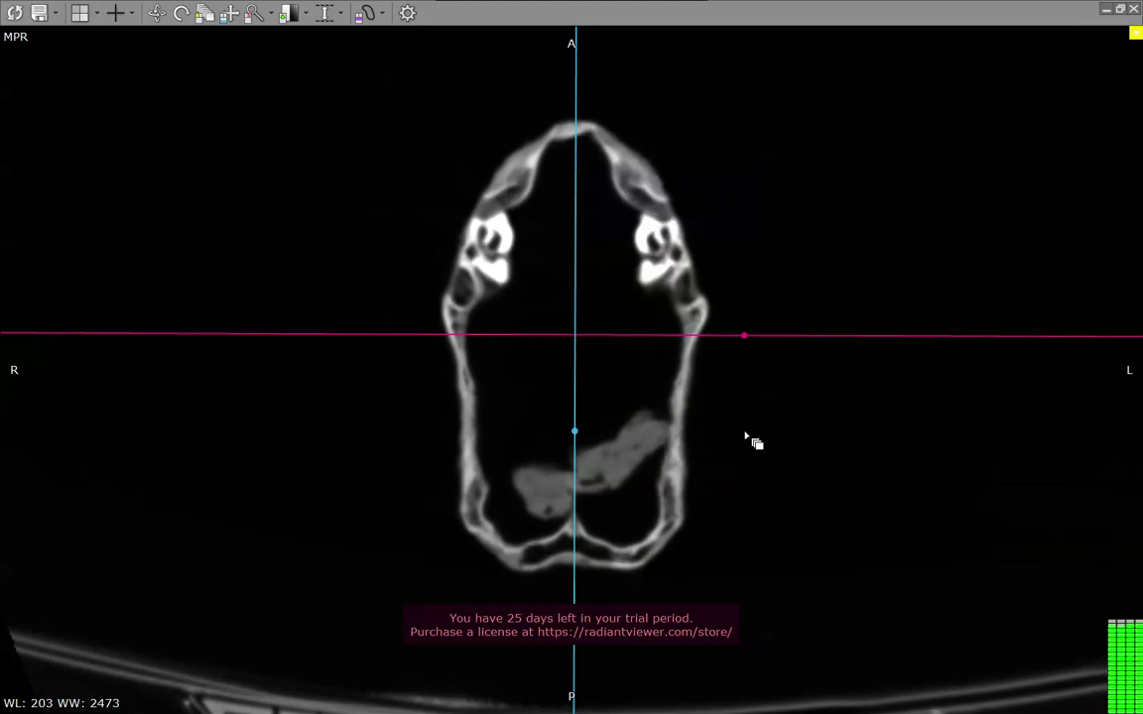
scroll(745, 437, down, 1)
scroll(753, 439, down, 1)
scroll(734, 417, down, 1)
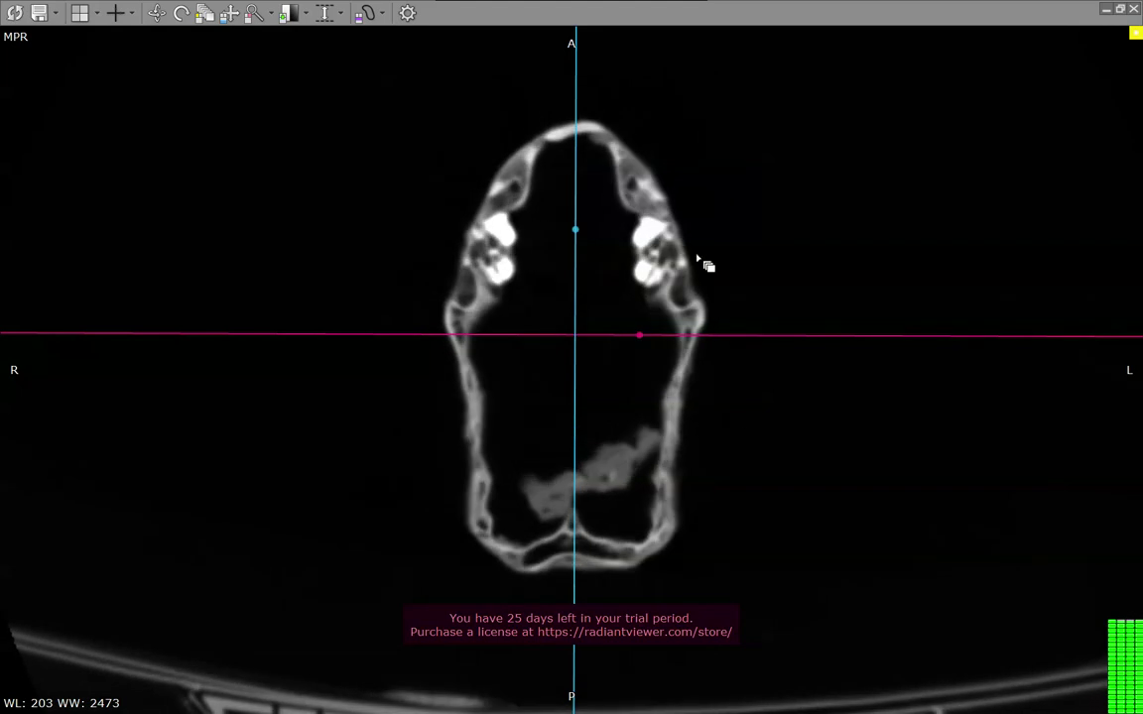
scroll(723, 263, down, 1)
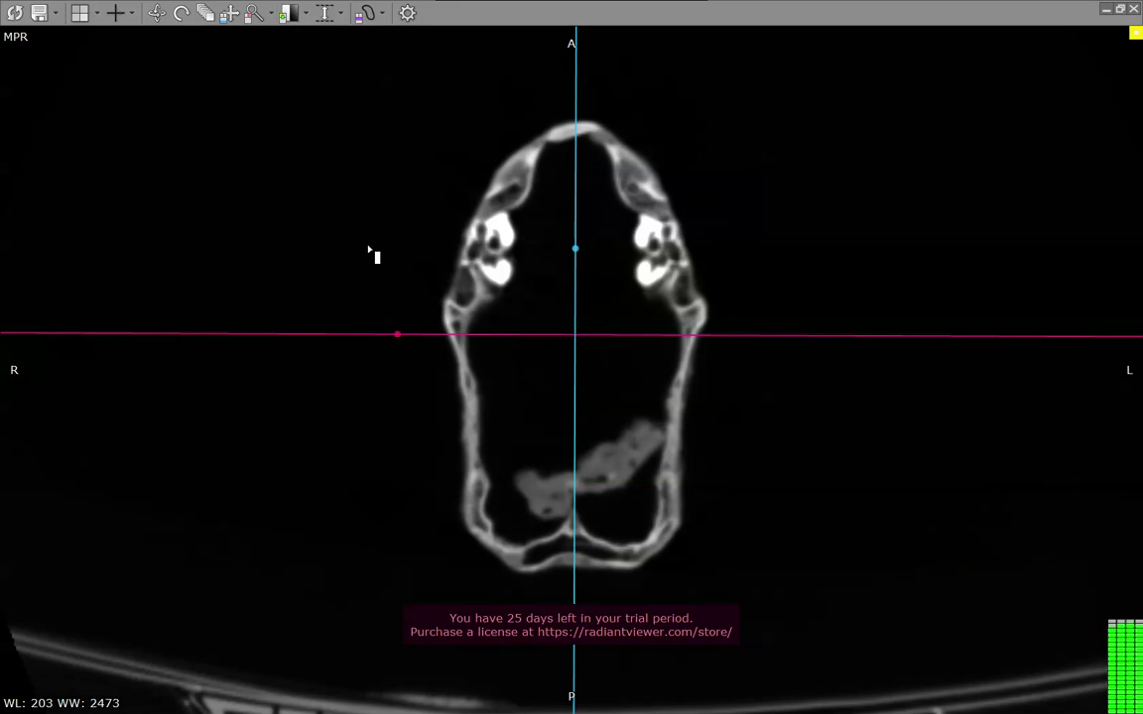
Step: Raise and widen the axial window so soft tissue greys sit on a dark background
mouse_move(652, 250)
mouse_down()
mouse_move(352, 263)
mouse_move(688, 261)
mouse_up()
drag(710, 159, 716, 115)
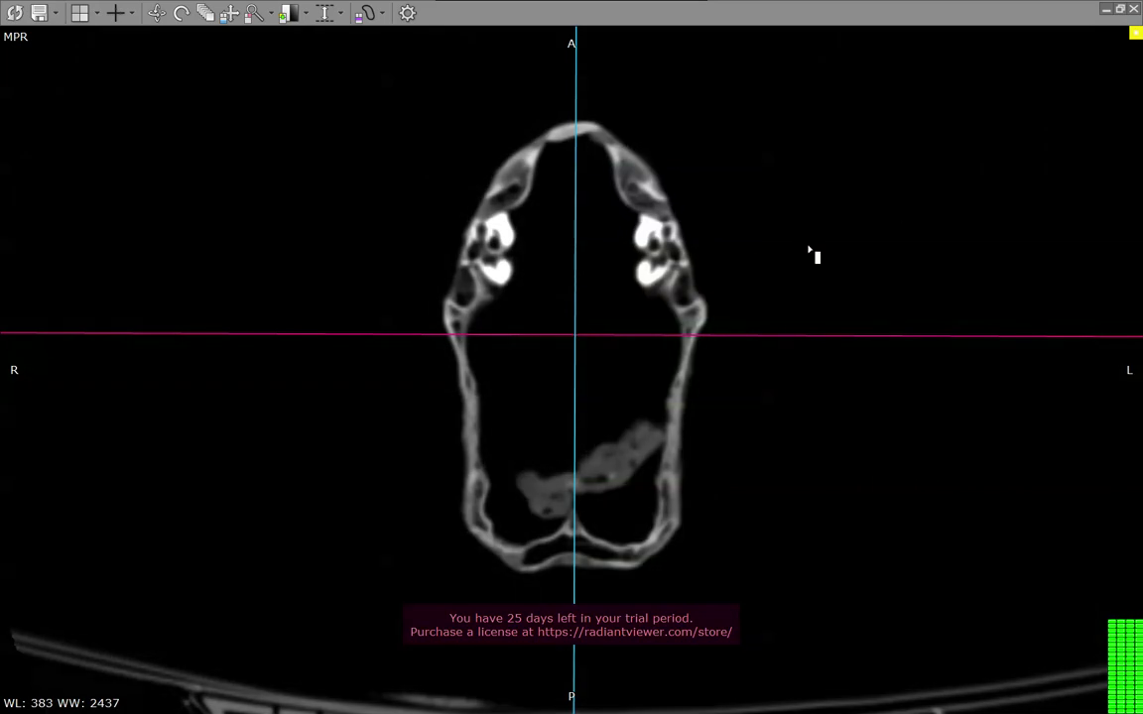
mouse_move(811, 256)
mouse_down()
mouse_move(908, 222)
mouse_move(831, 242)
mouse_up()
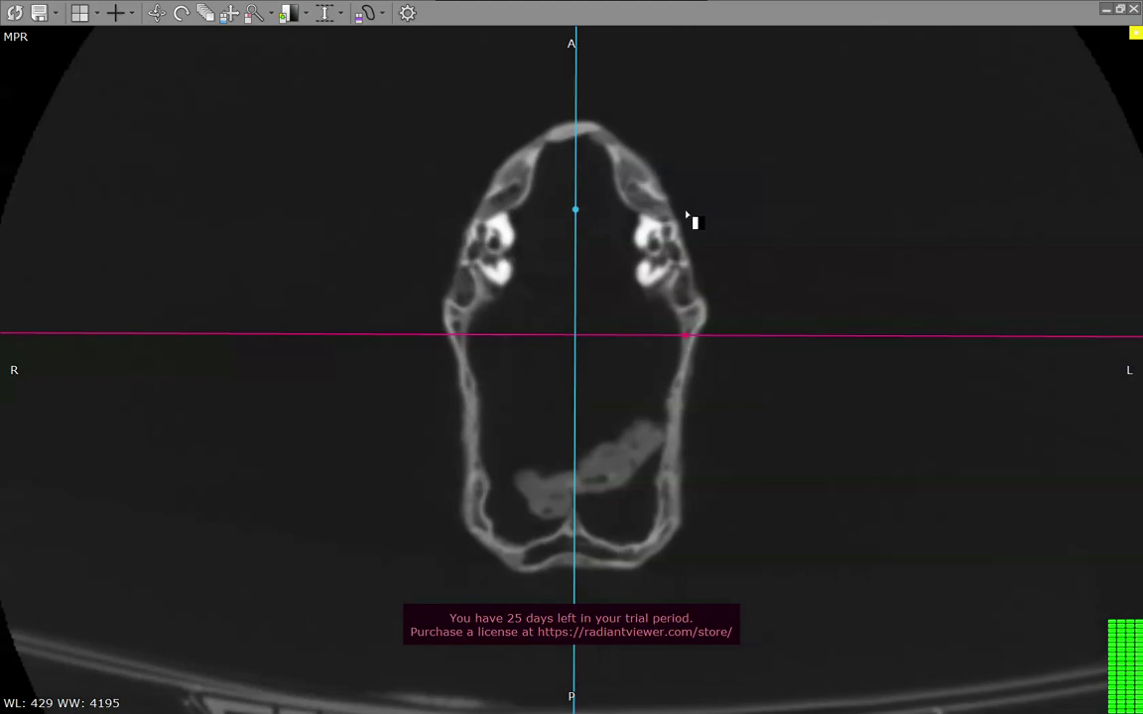
drag(758, 187, 754, 184)
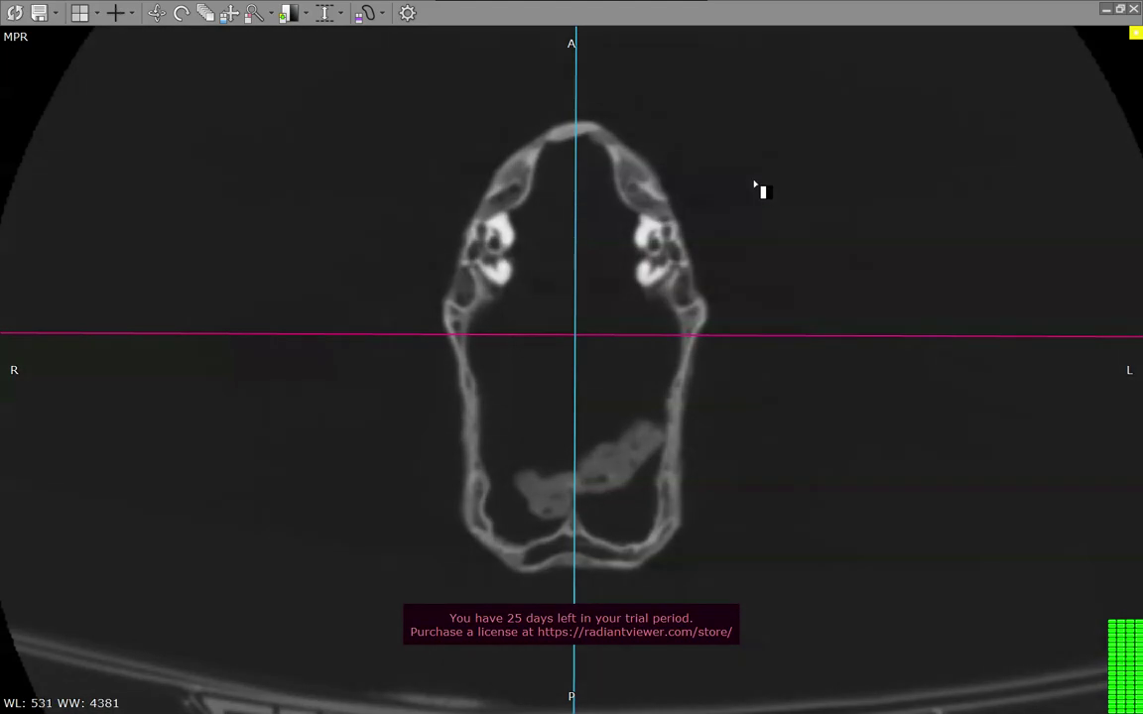
drag(820, 340, 817, 332)
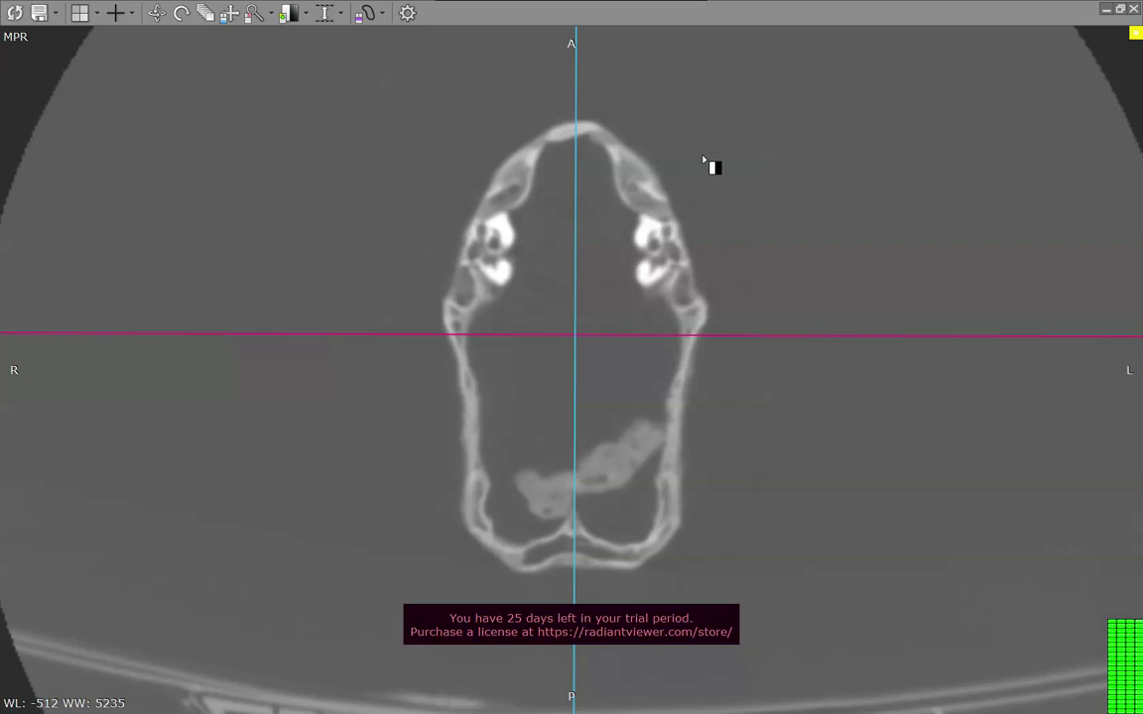
mouse_move(712, 166)
mouse_down()
mouse_move(719, 146)
mouse_move(802, 109)
mouse_move(776, 237)
mouse_move(738, 263)
mouse_move(663, 197)
mouse_move(624, 189)
mouse_move(599, 158)
mouse_move(510, 270)
mouse_move(602, 368)
mouse_move(555, 382)
mouse_move(542, 363)
mouse_move(851, 371)
mouse_up()
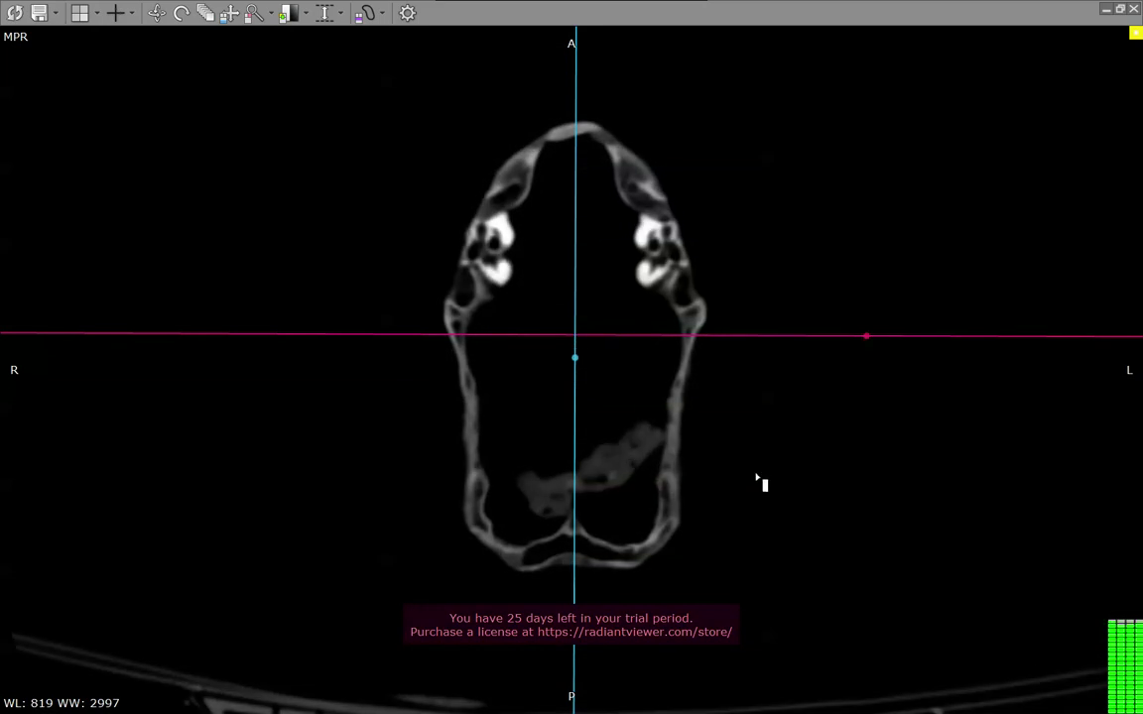
Step: Page through nearby axial slices to check the new contrast
scroll(759, 482, down, 2)
scroll(760, 484, down, 2)
scroll(756, 491, down, 2)
scroll(750, 496, down, 2)
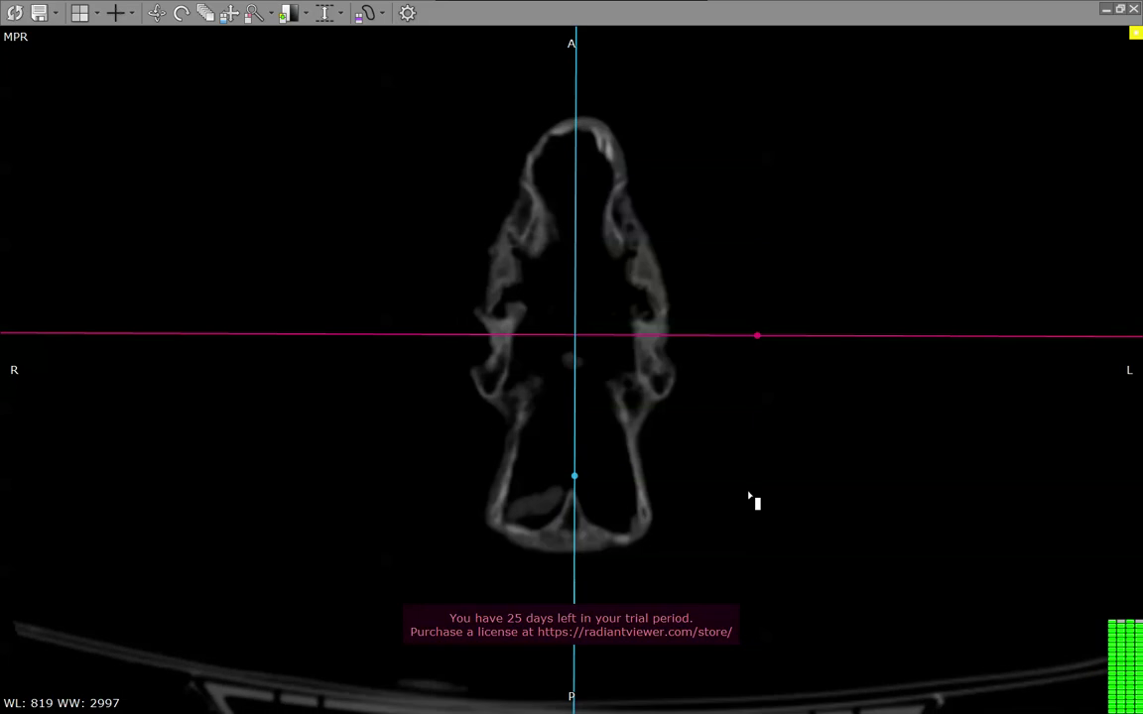
scroll(751, 498, down, 2)
scroll(751, 498, down, 2)
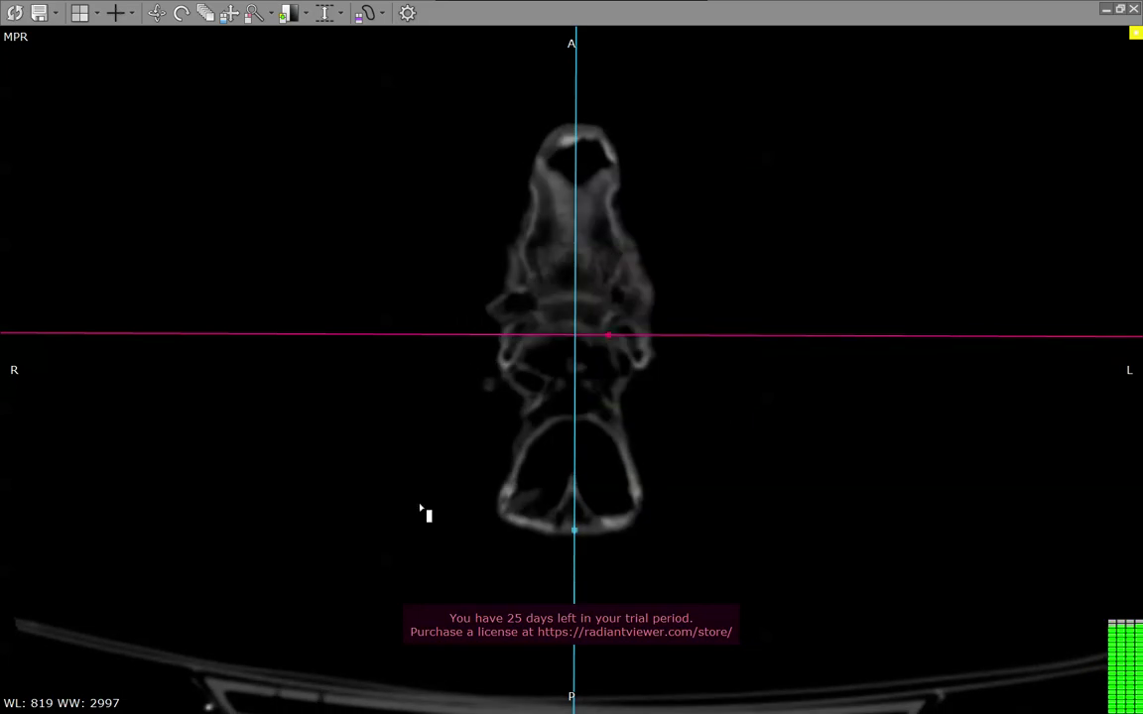
Step: Fine-tune the window to WL 242 / WW 2218 and return to the orbit-level slice
drag(795, 407, 372, 430)
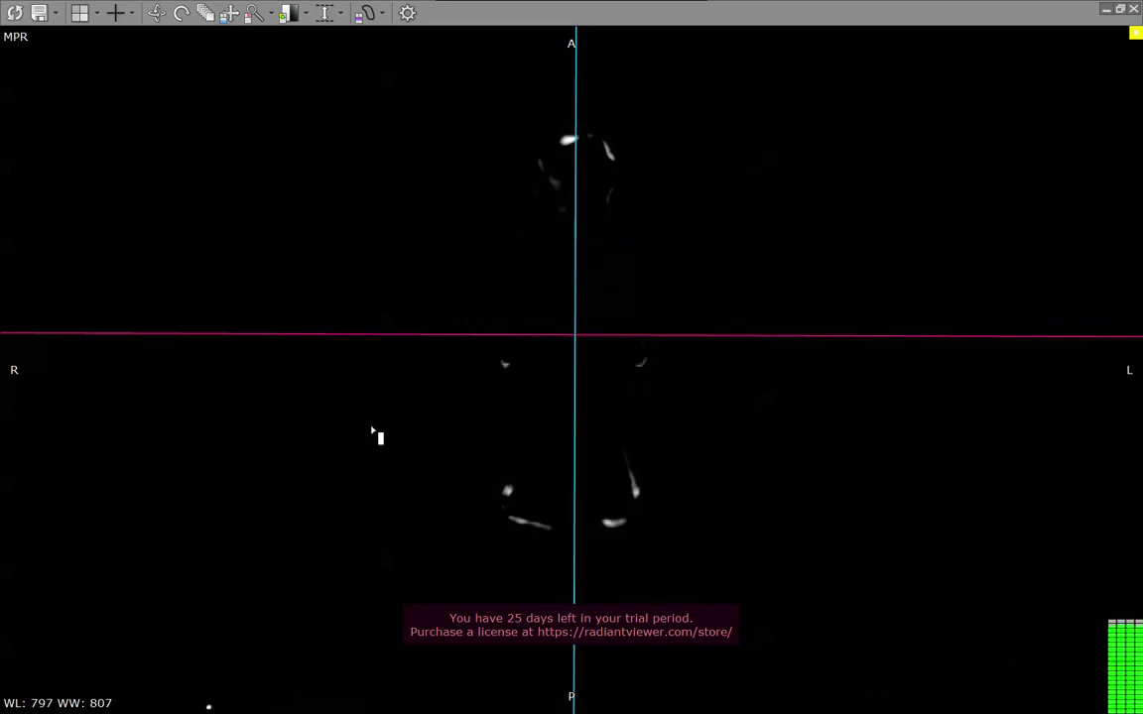
mouse_move(369, 512)
mouse_down()
mouse_move(365, 541)
mouse_move(838, 434)
mouse_up()
mouse_move(759, 441)
mouse_down()
mouse_move(663, 497)
mouse_move(492, 500)
mouse_up()
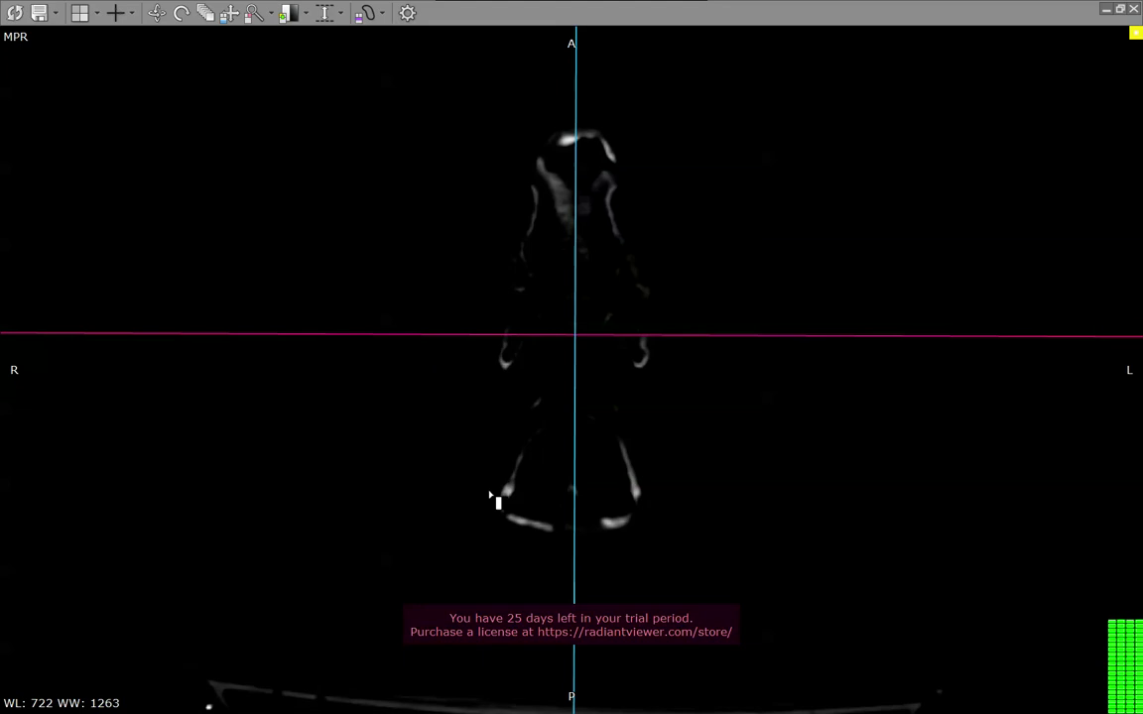
drag(468, 442, 468, 443)
mouse_move(473, 489)
mouse_down()
mouse_move(472, 518)
mouse_move(403, 442)
mouse_move(551, 444)
mouse_move(483, 443)
mouse_move(385, 420)
mouse_up()
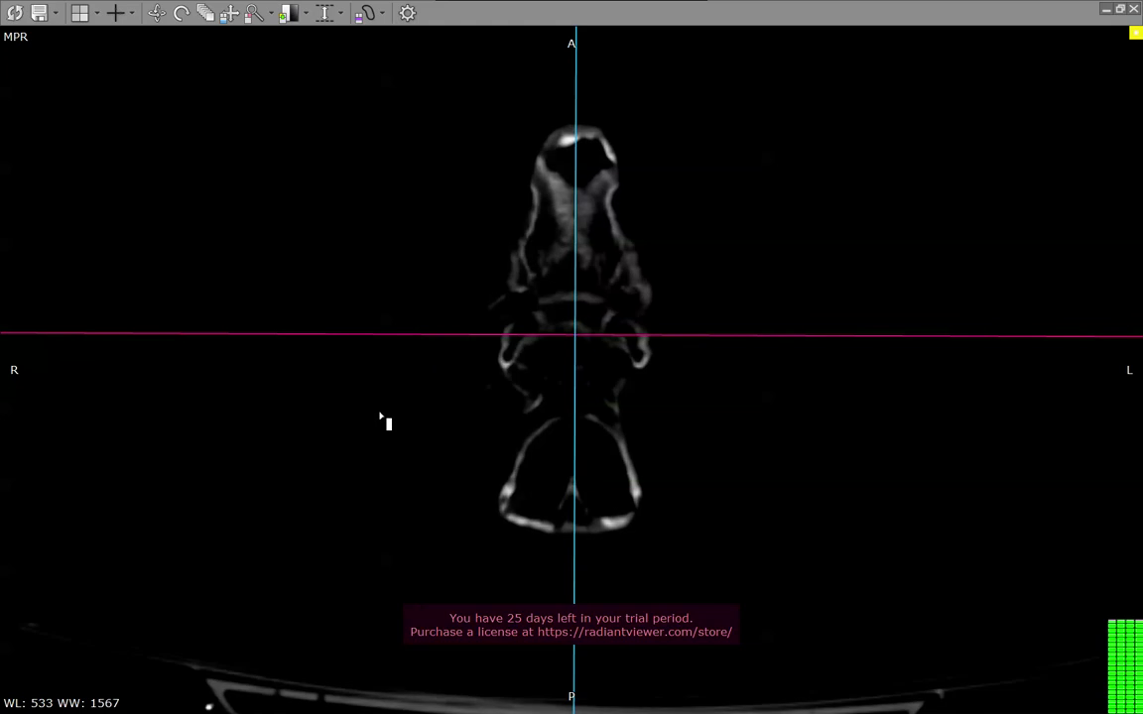
drag(459, 441, 617, 453)
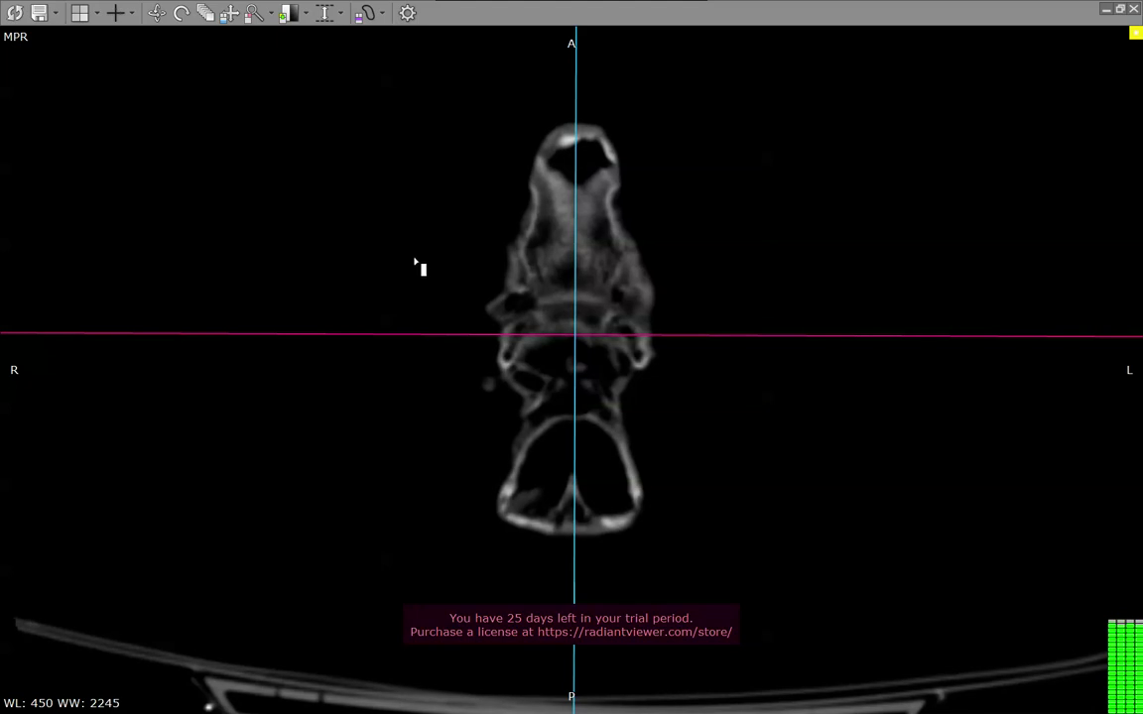
drag(421, 264, 404, 372)
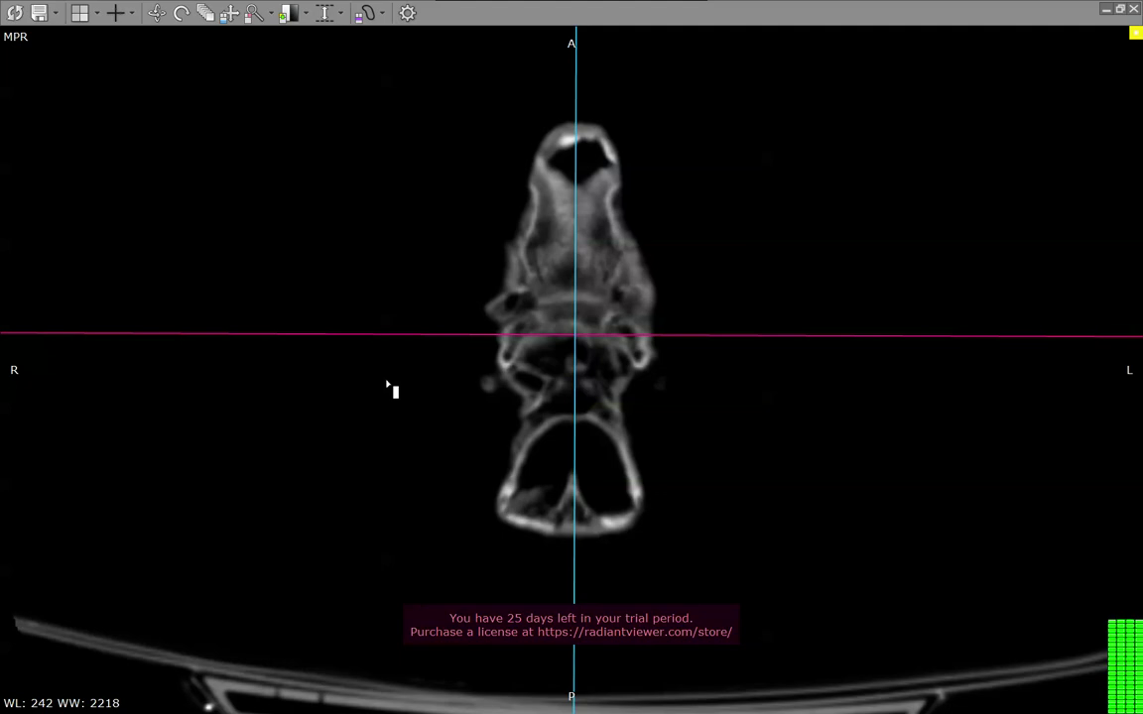
scroll(754, 228, down, 5)
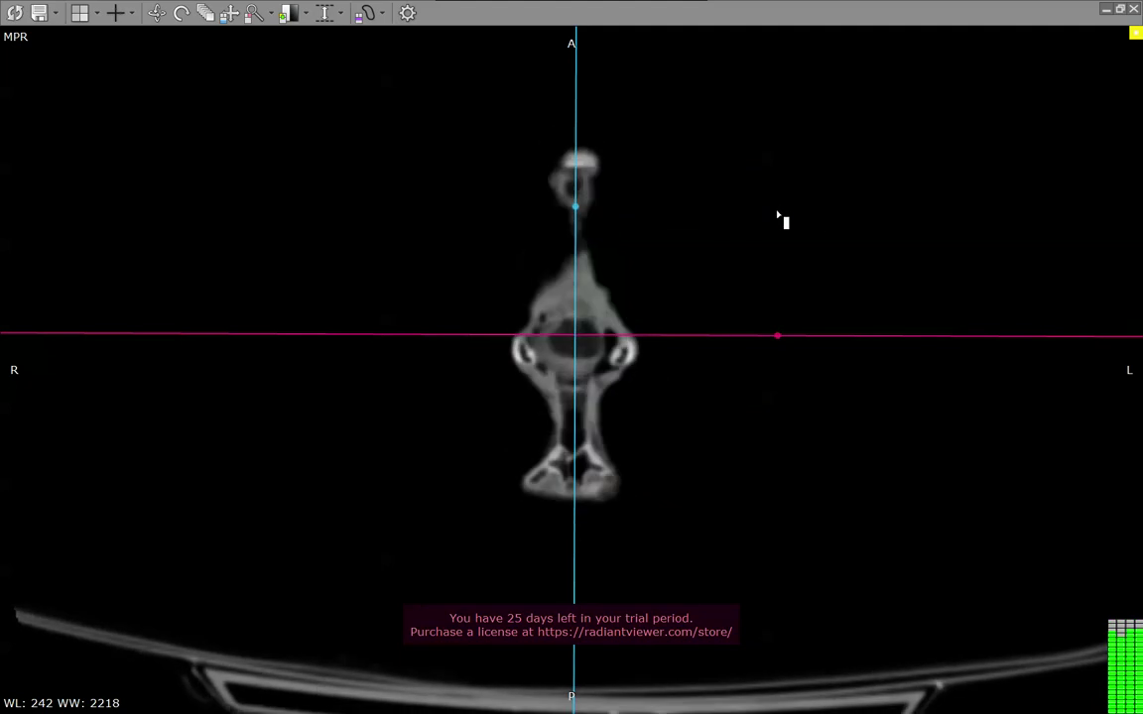
scroll(739, 248, up, 5)
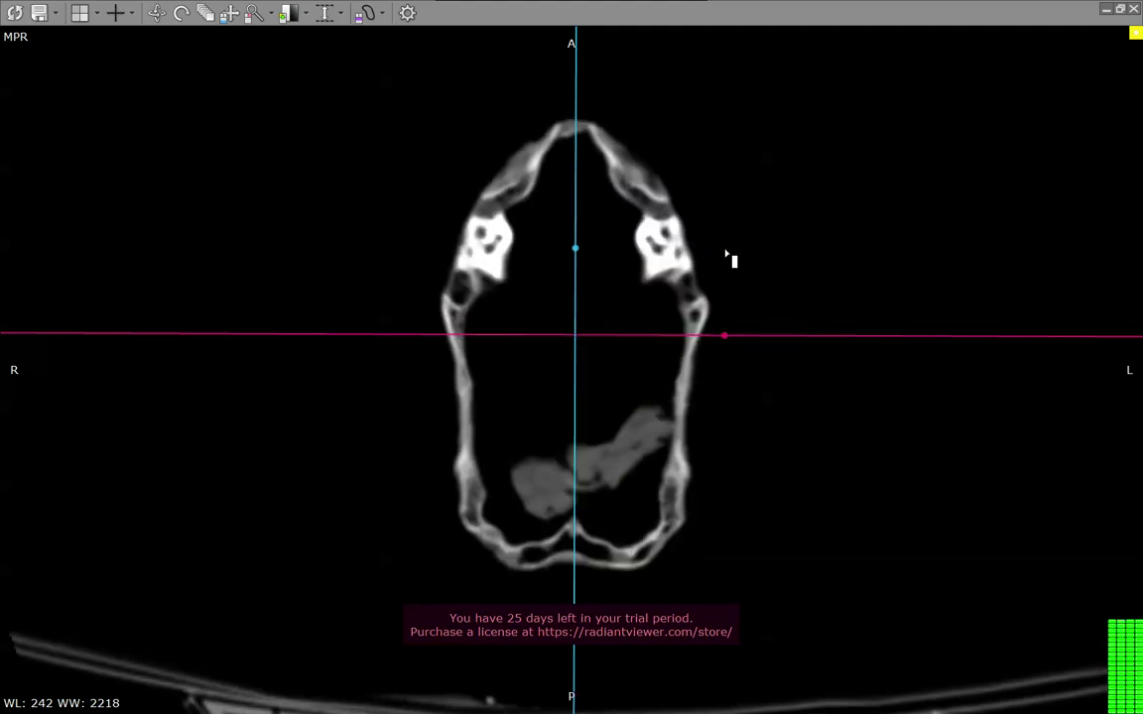
Step: Restore the three-pane MPR layout and start paging the coronal slices
double_click(727, 255)
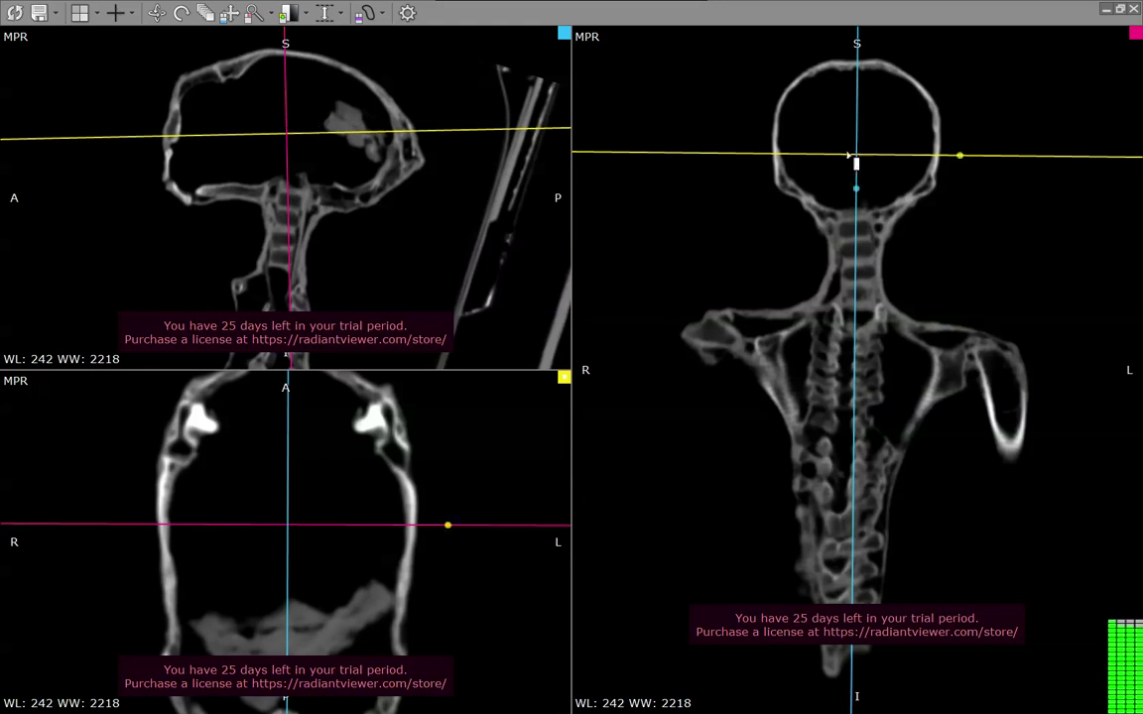
scroll(964, 248, down, 3)
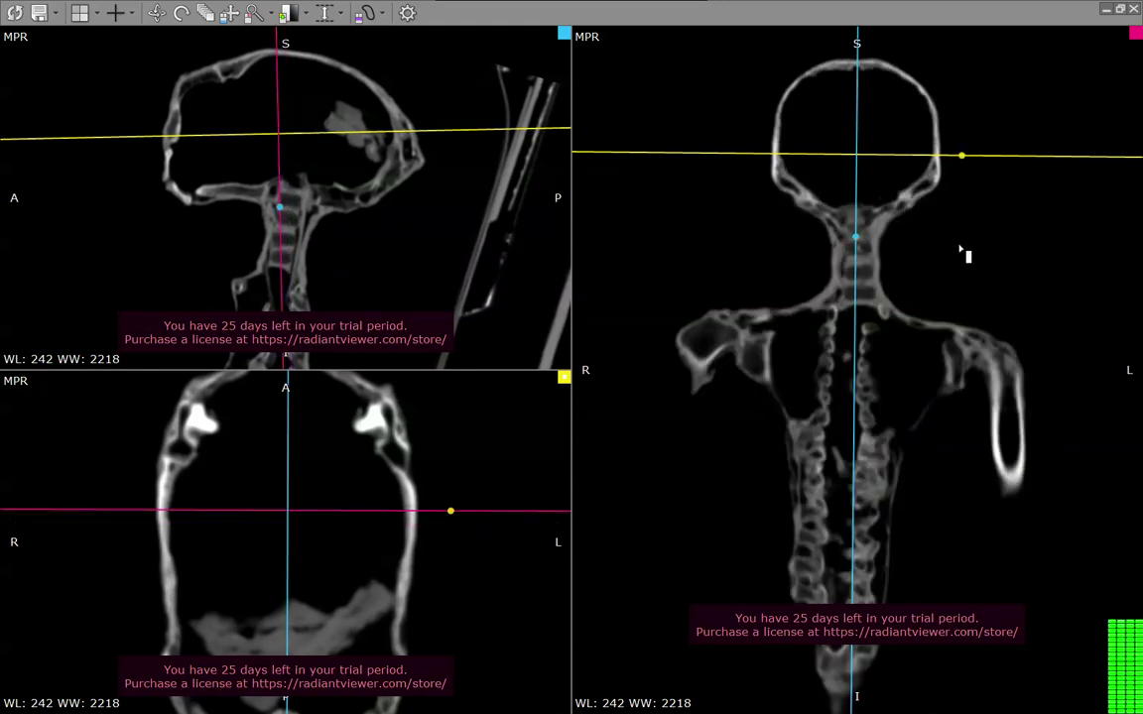
scroll(947, 255, down, 1)
scroll(943, 255, down, 1)
scroll(936, 260, down, 2)
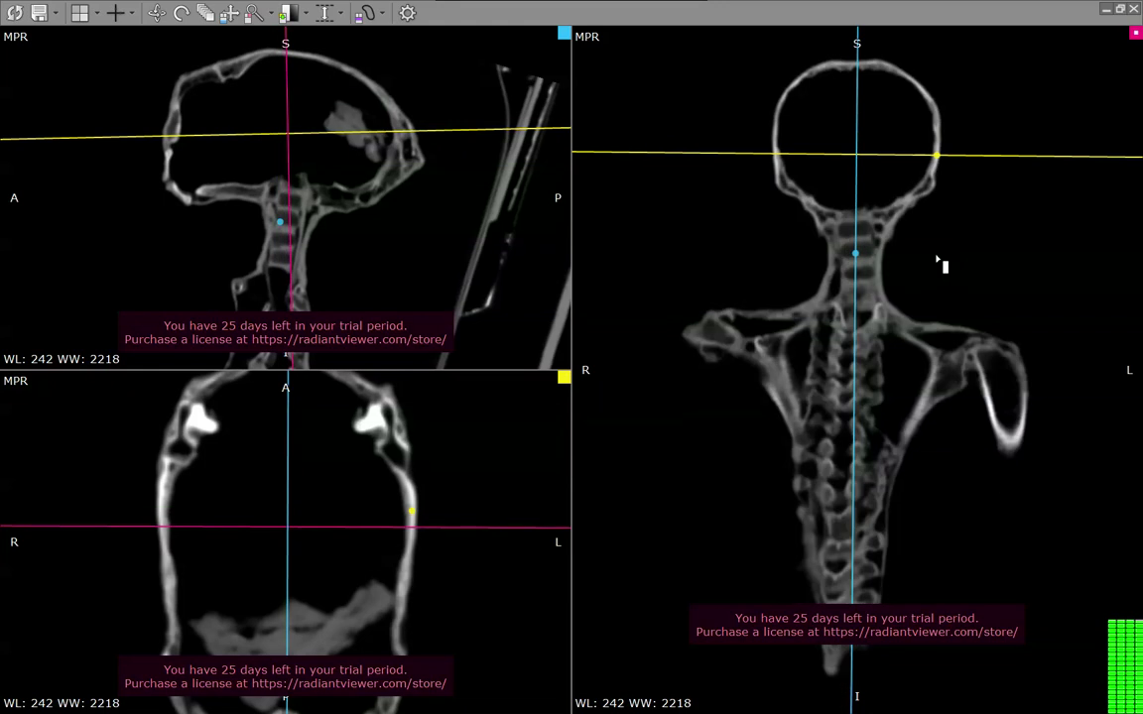
Step: Page the coronal reconstruction to a slice through the eye sockets and jaw
scroll(937, 260, up, 1)
scroll(936, 259, up, 1)
scroll(938, 259, up, 1)
scroll(939, 260, up, 1)
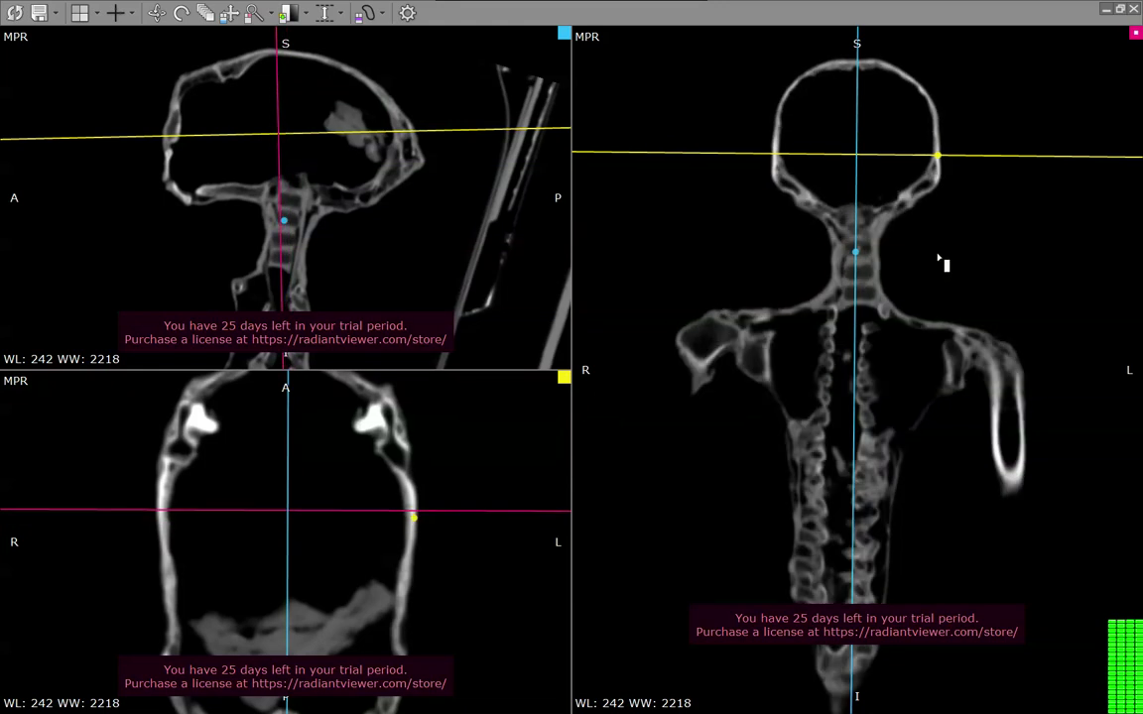
scroll(938, 256, up, 1)
scroll(938, 256, up, 1)
scroll(938, 256, up, 1)
scroll(937, 255, up, 1)
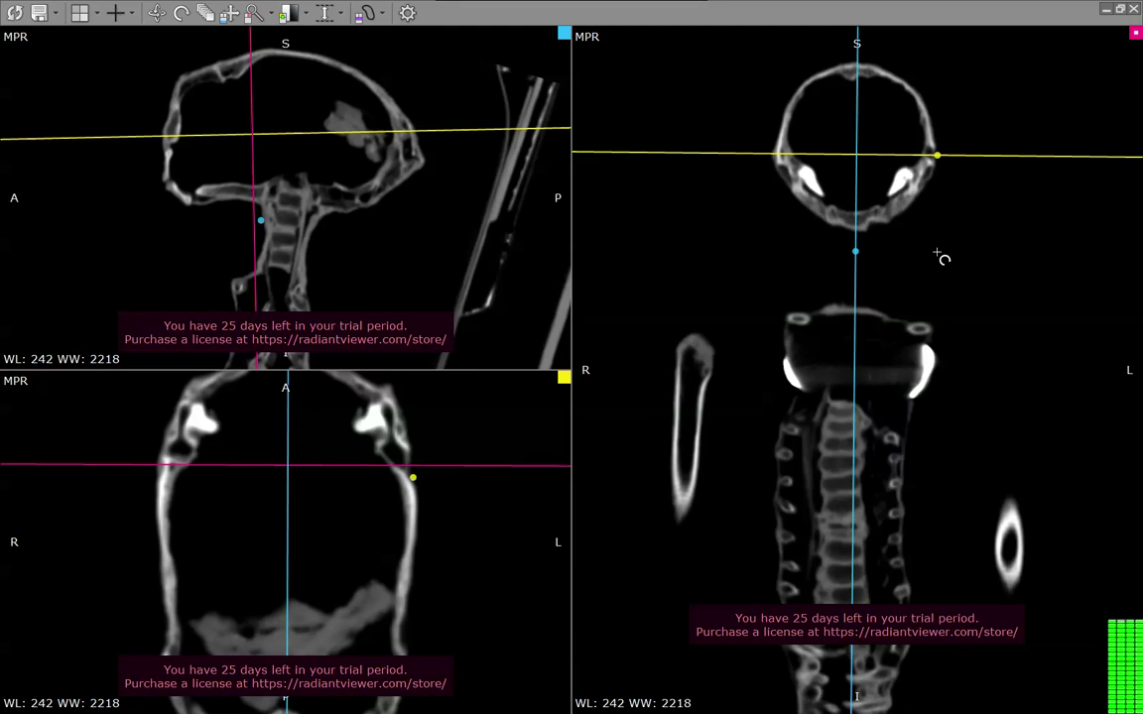
scroll(943, 255, up, 1)
scroll(938, 183, up, 1)
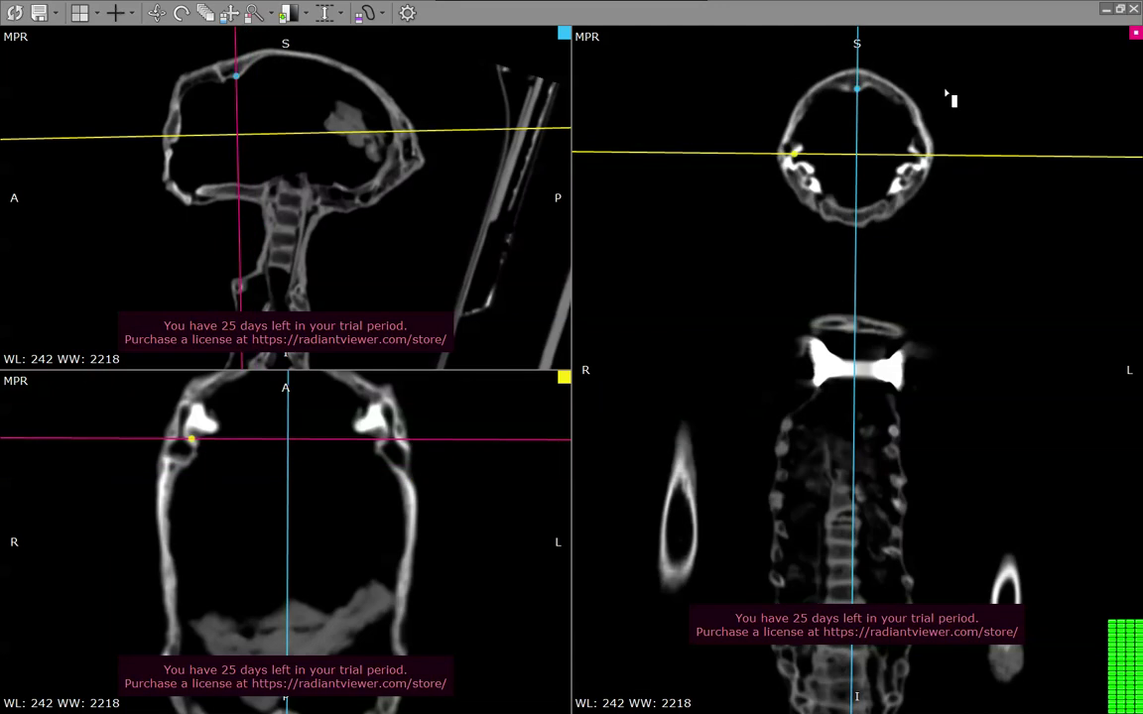
scroll(995, 229, down, 1)
scroll(1002, 221, down, 1)
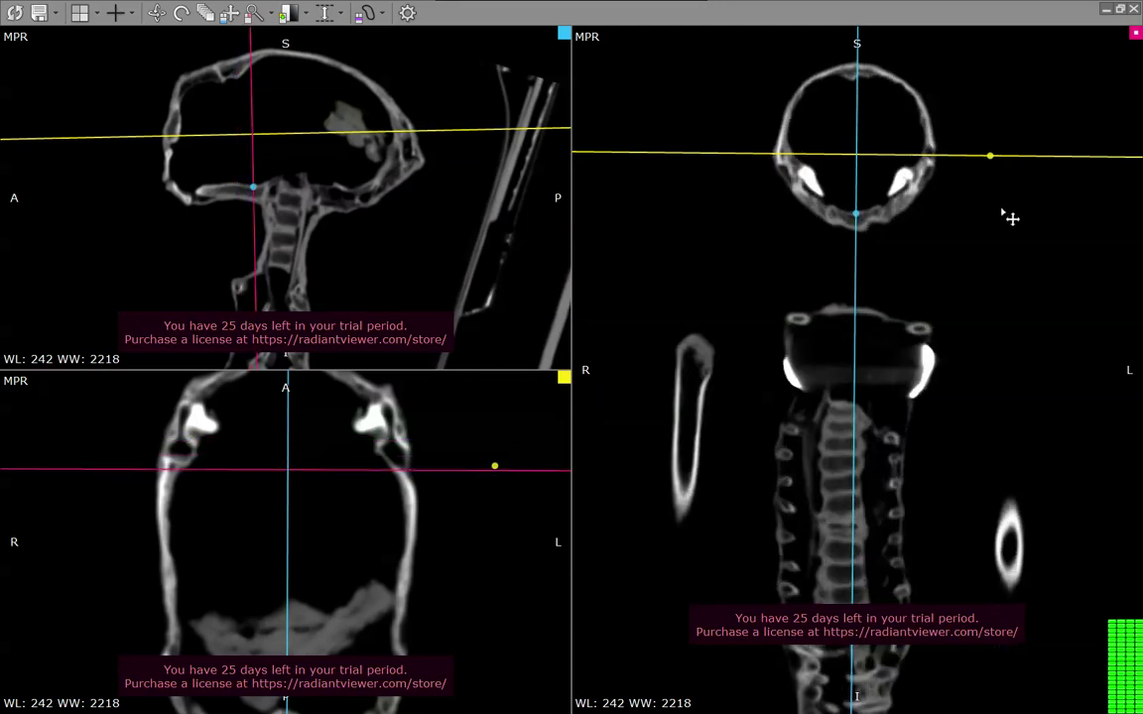
scroll(1009, 217, down, 1)
scroll(1009, 217, down, 1)
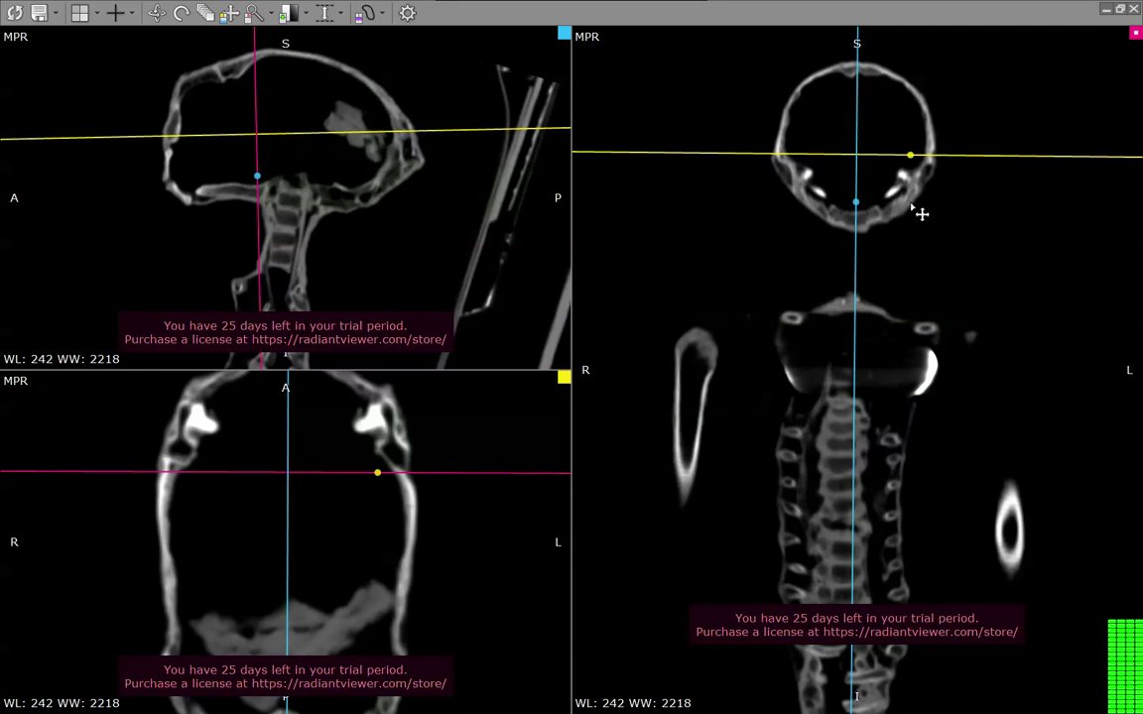
Step: Zoom and centre the coronal skull to fill its pane, and shift the sagittal skull down-right
drag(919, 211, 913, 398)
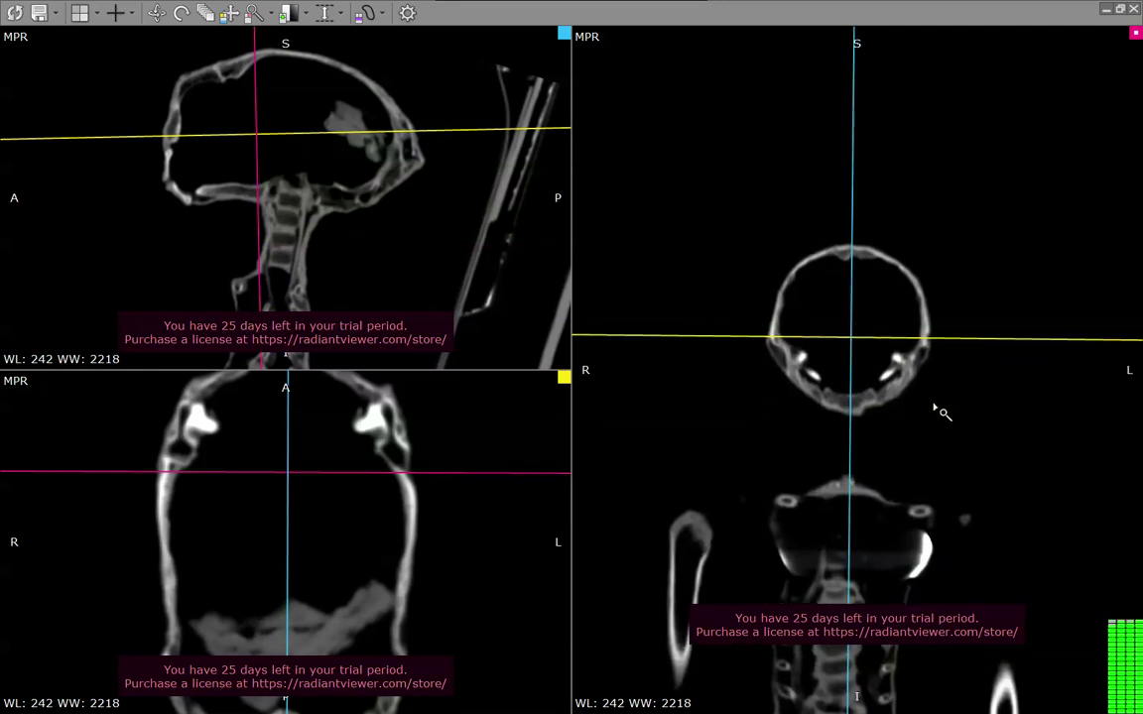
mouse_move(967, 345)
mouse_down()
mouse_move(965, 186)
mouse_move(943, 84)
mouse_move(883, 191)
mouse_up()
drag(899, 234, 920, 256)
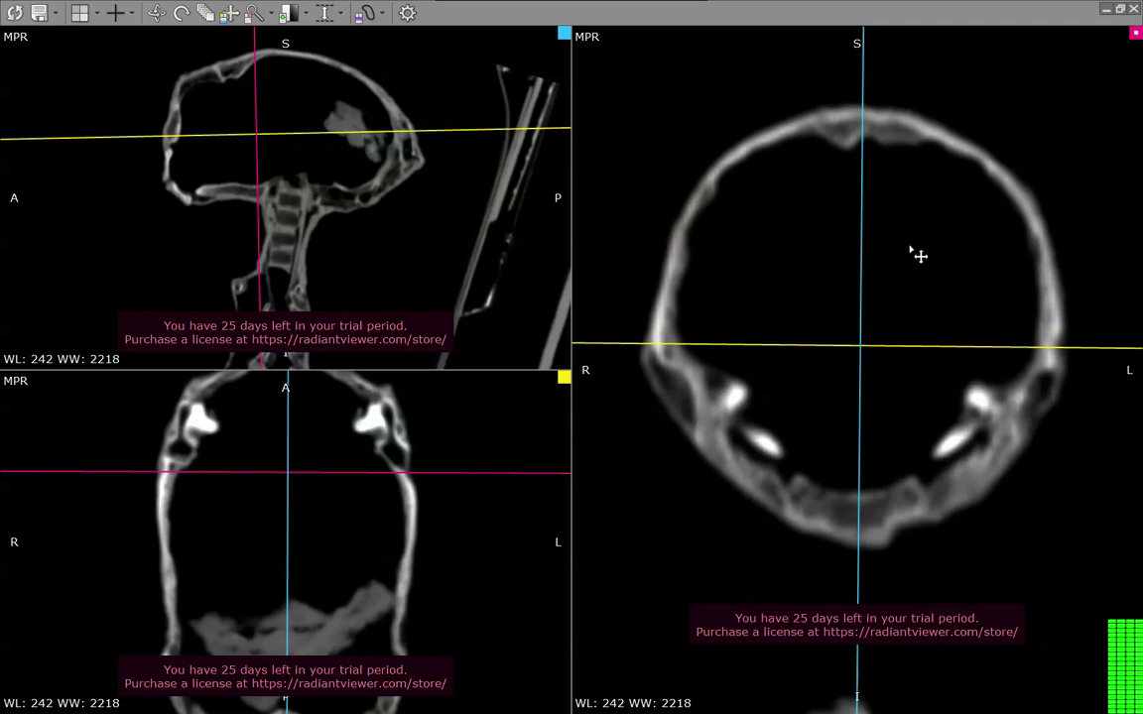
mouse_move(378, 182)
mouse_move(380, 183)
mouse_down()
mouse_move(387, 231)
mouse_move(354, 216)
mouse_move(429, 212)
mouse_move(446, 189)
mouse_up()
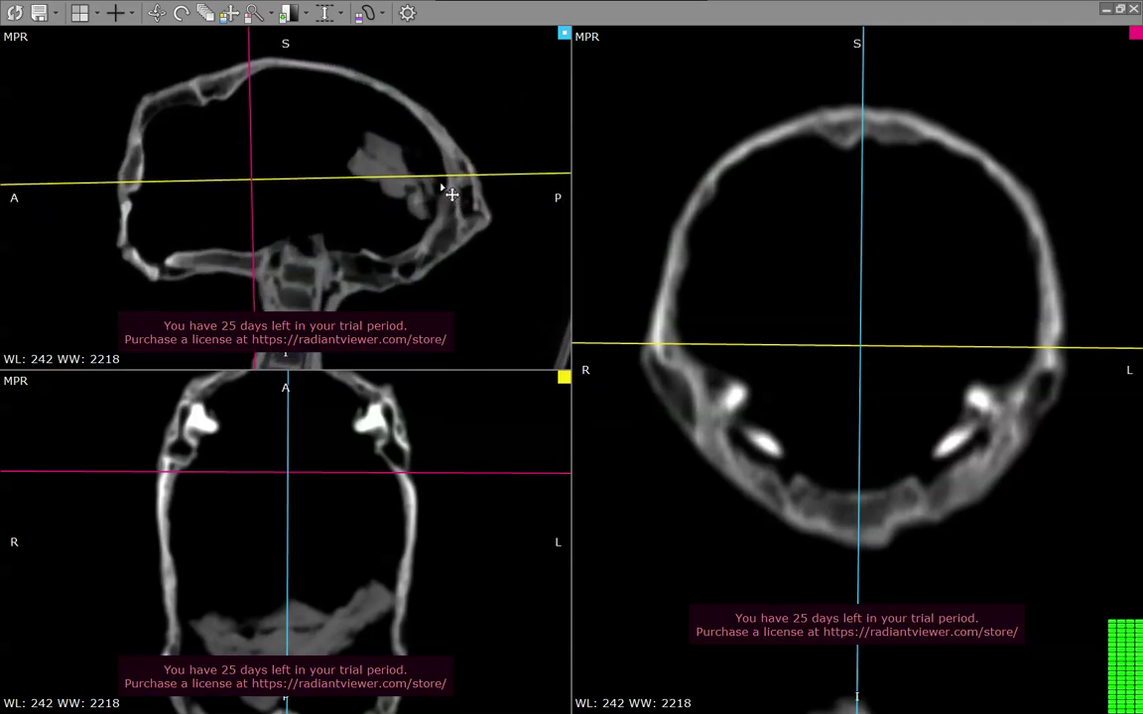
Step: Move the sagittal slice slightly and zoom out the axial image to show the whole skull
scroll(357, 255, down, 4)
scroll(357, 261, down, 2)
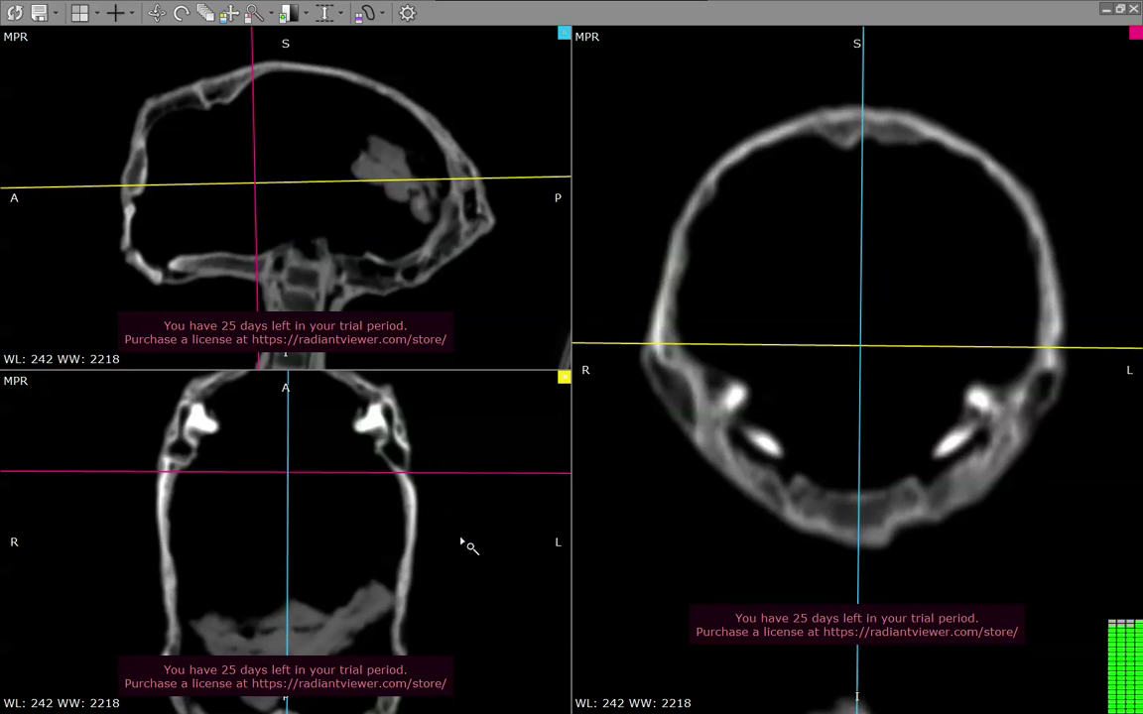
mouse_move(465, 544)
mouse_down()
mouse_move(462, 598)
mouse_move(429, 603)
mouse_move(419, 617)
mouse_move(409, 590)
mouse_up()
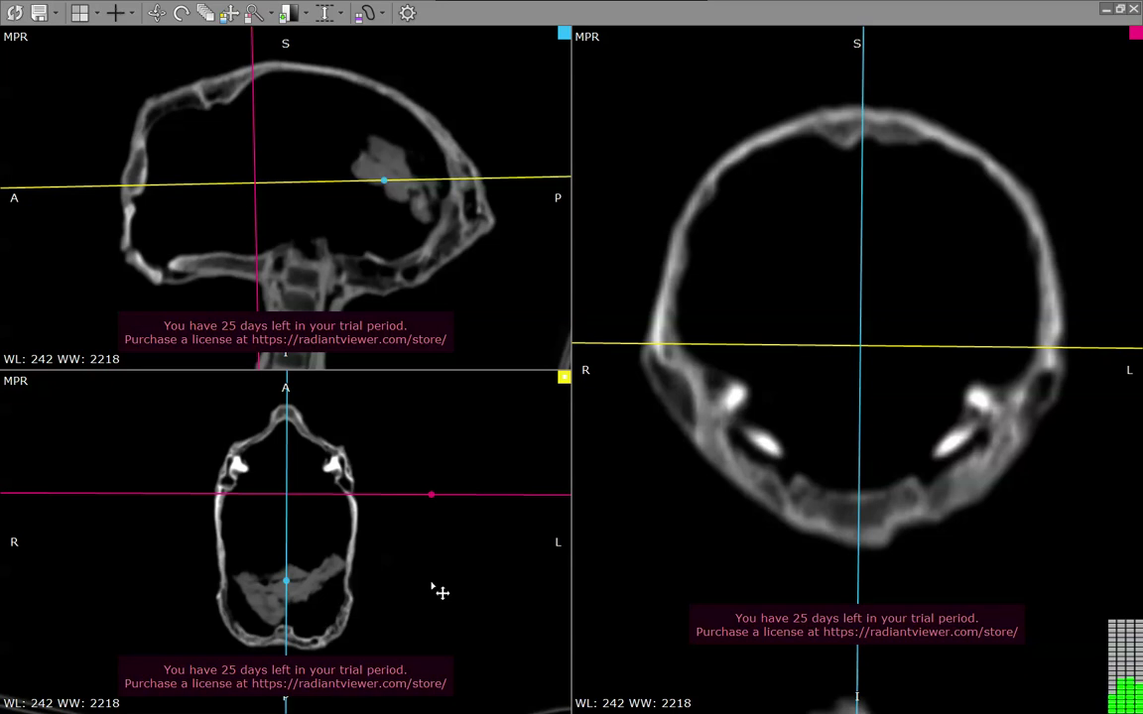
Step: Page the coronal slice anteriorly to the front edge of the skull, leaving the pane empty
scroll(992, 535, down, 3)
scroll(977, 528, down, 2)
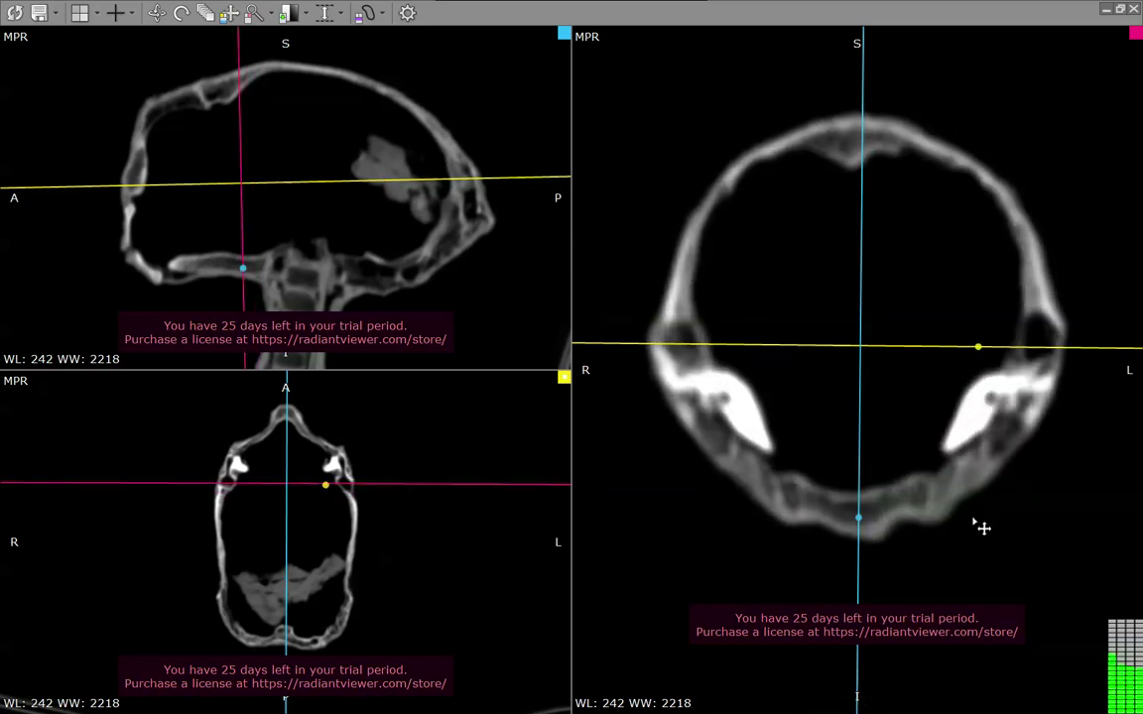
scroll(977, 527, down, 2)
scroll(979, 526, down, 2)
scroll(982, 526, down, 2)
scroll(987, 526, down, 2)
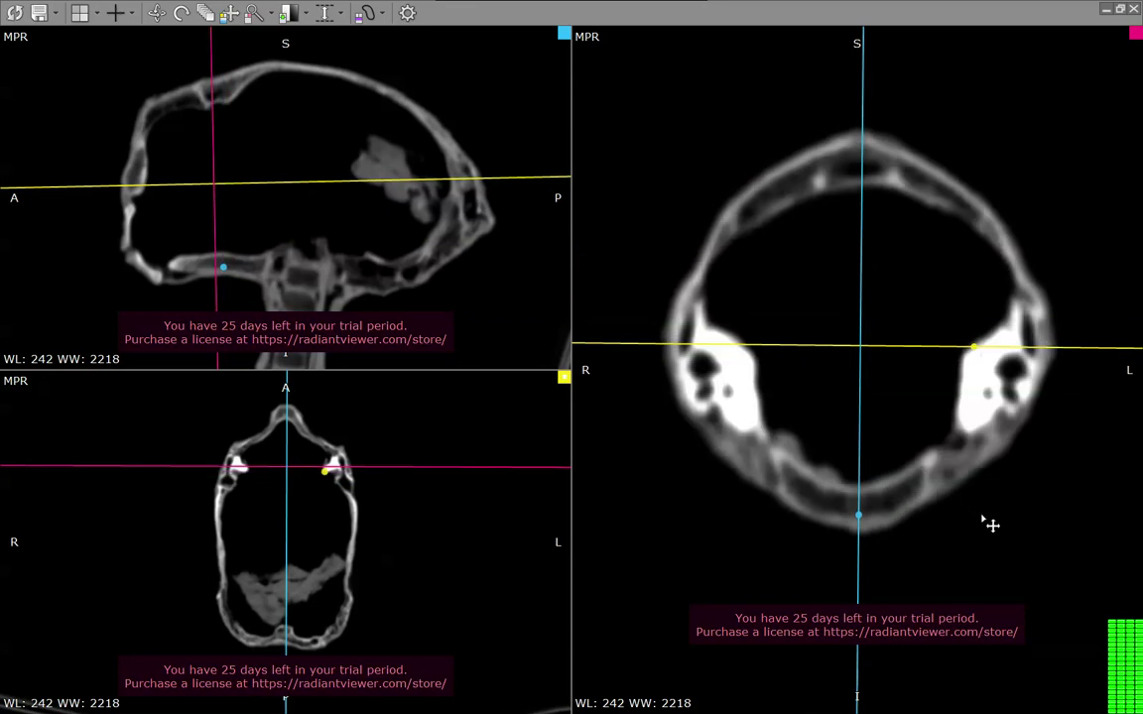
scroll(990, 525, down, 2)
scroll(990, 525, down, 2)
scroll(990, 526, down, 2)
scroll(990, 526, down, 2)
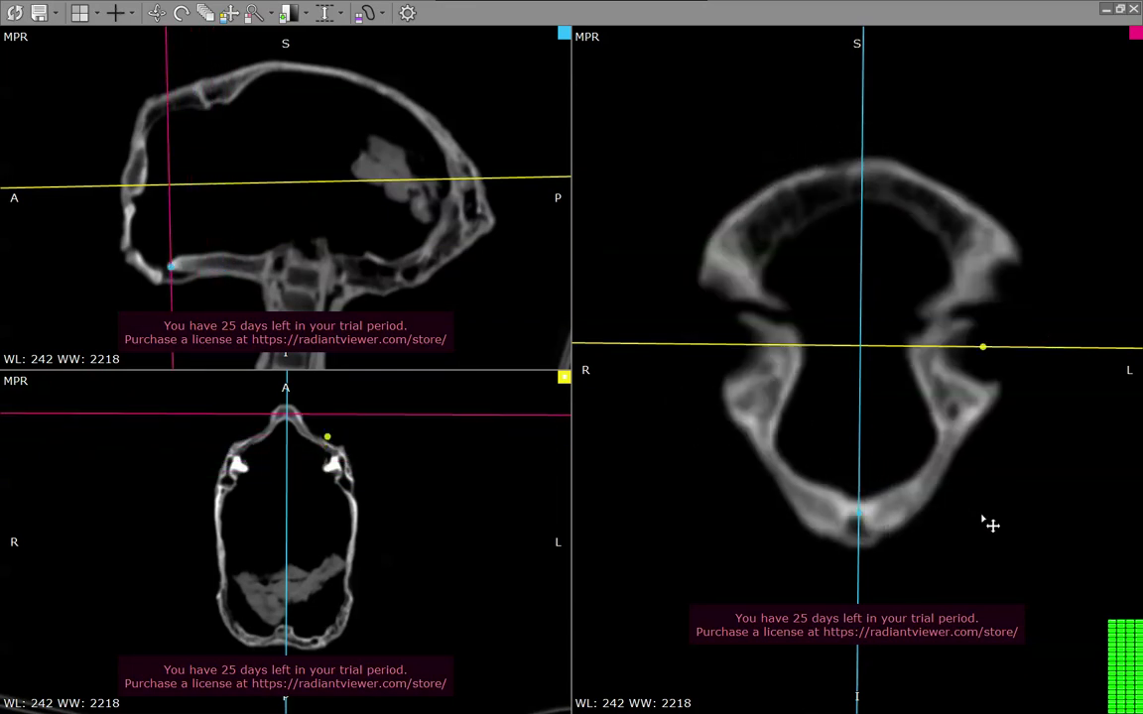
scroll(990, 526, down, 2)
scroll(990, 526, down, 2)
scroll(990, 525, down, 2)
scroll(990, 525, down, 1)
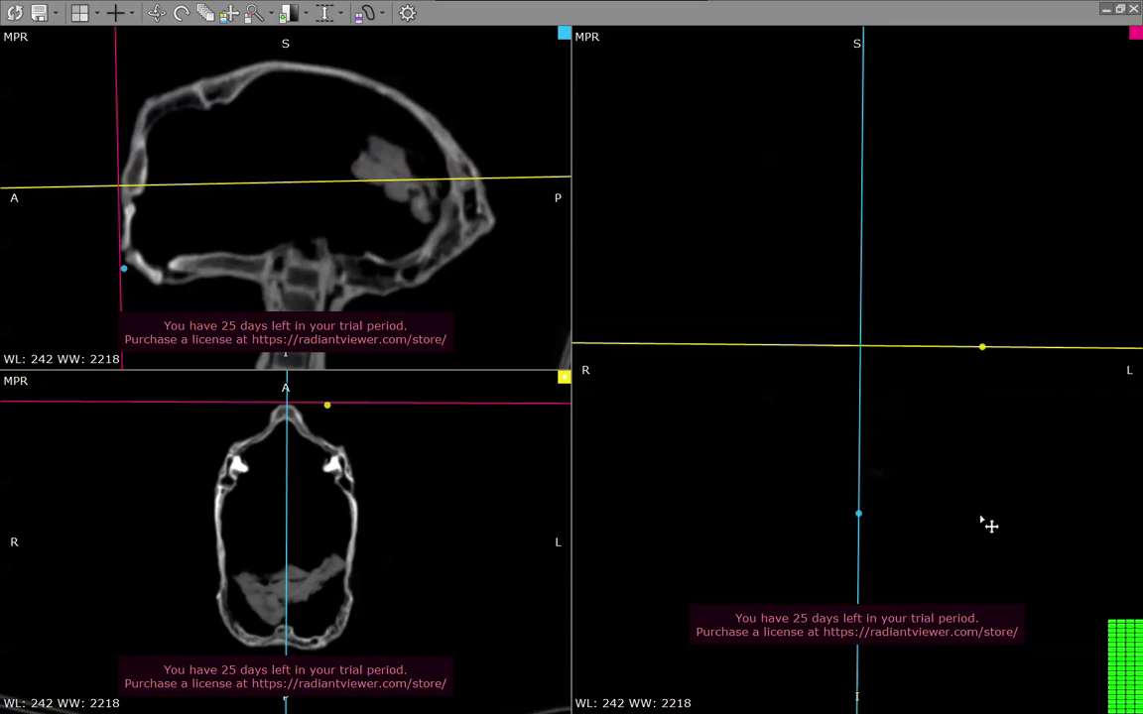
scroll(982, 525, down, 2)
scroll(980, 528, down, 2)
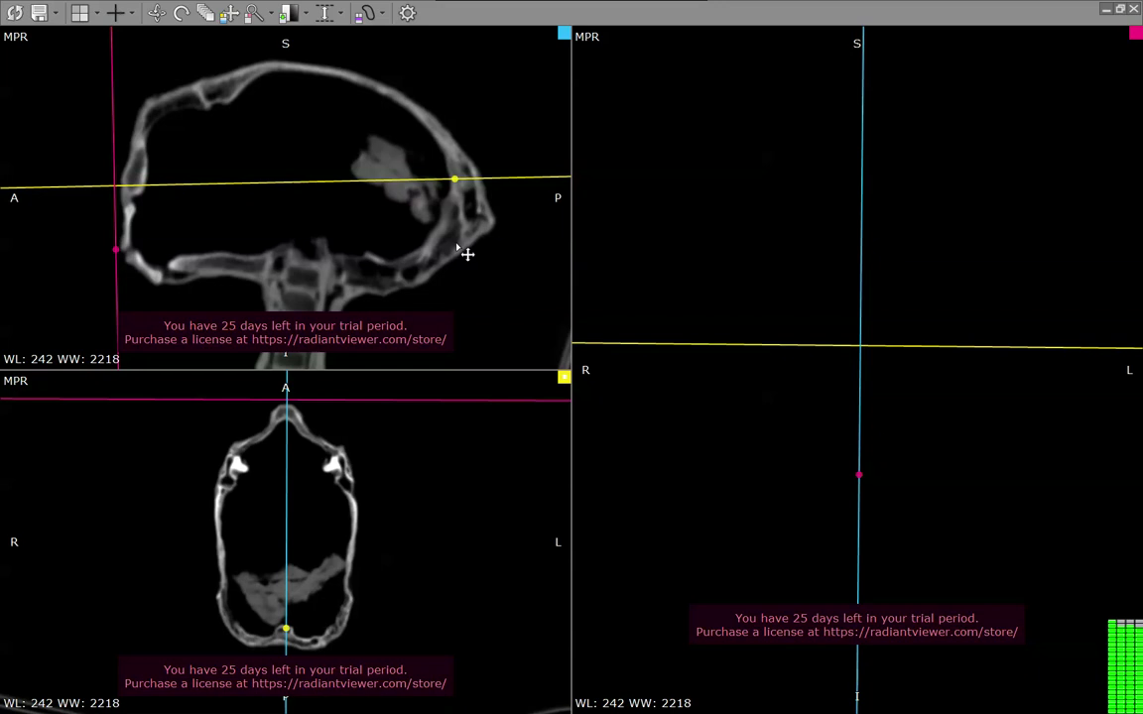
Step: Page back and forth through sagittal and axial slices, ending near the skull midline with a lower axial cut
scroll(474, 222, down, 3)
scroll(490, 235, down, 3)
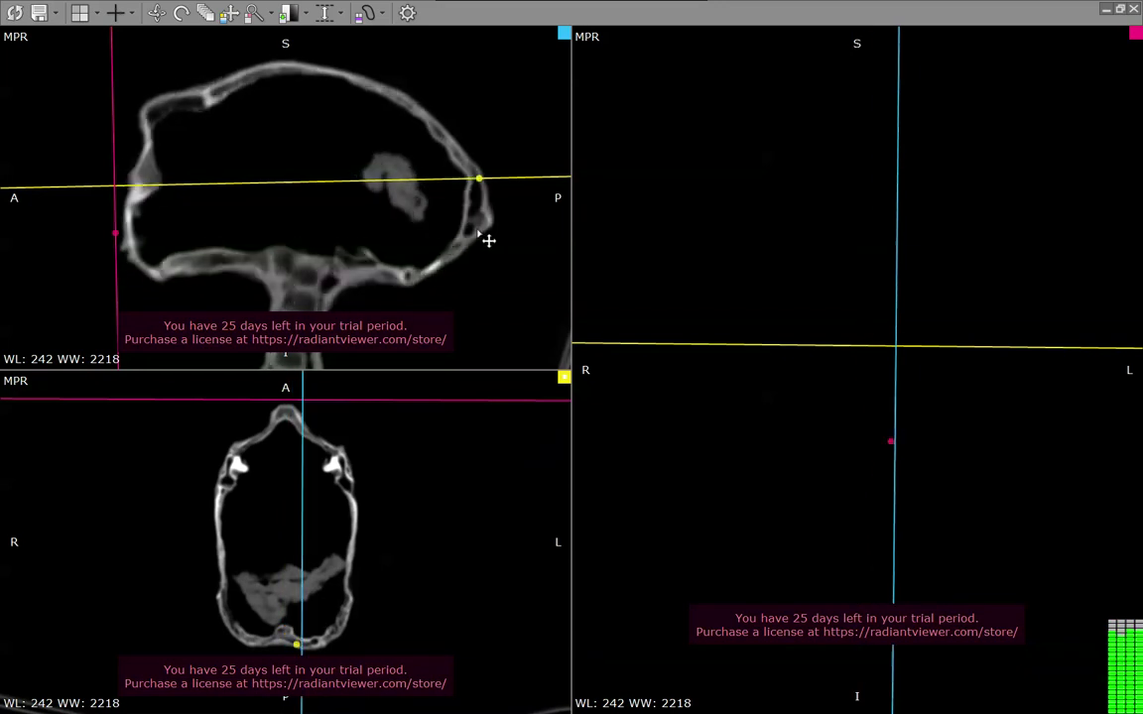
scroll(487, 237, down, 2)
scroll(490, 242, down, 2)
scroll(484, 247, down, 3)
scroll(484, 245, down, 2)
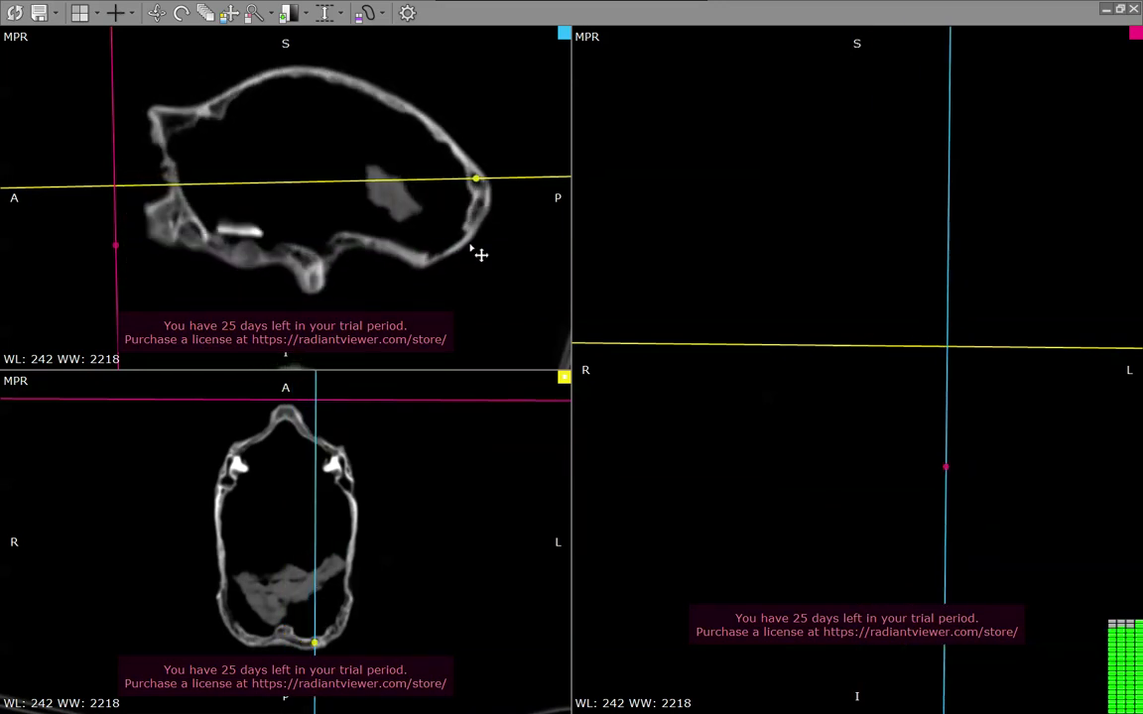
scroll(479, 254, down, 3)
scroll(464, 293, down, 3)
scroll(443, 293, down, 3)
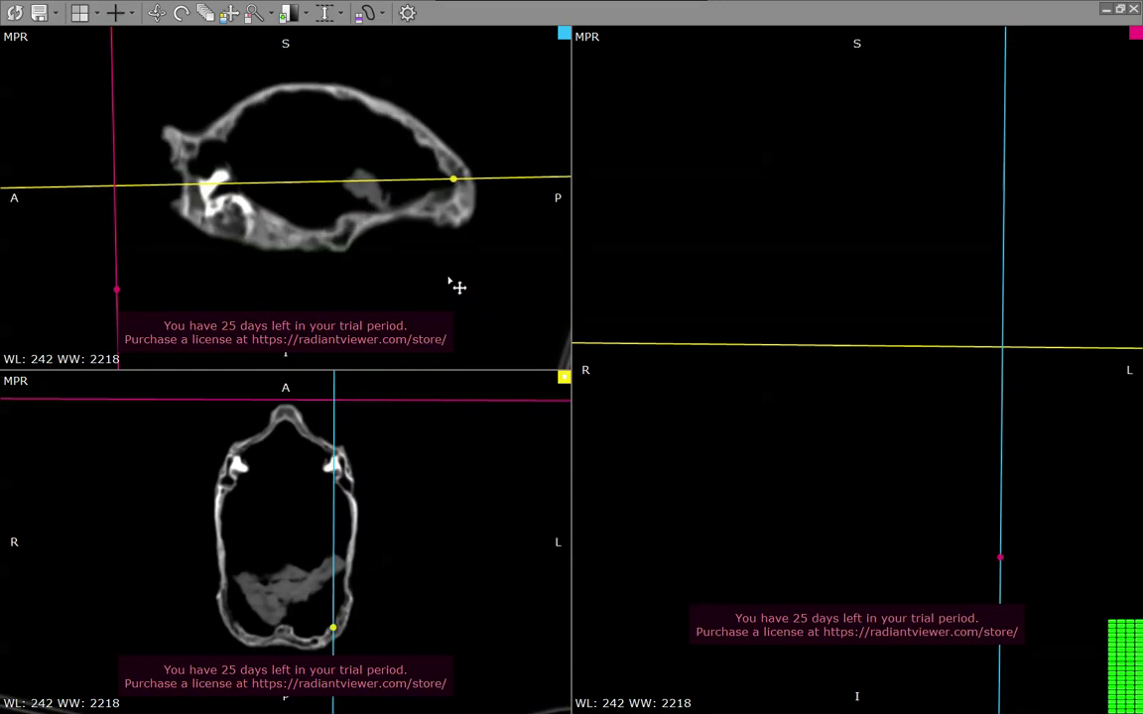
scroll(460, 285, down, 3)
scroll(465, 273, down, 1)
scroll(464, 272, down, 3)
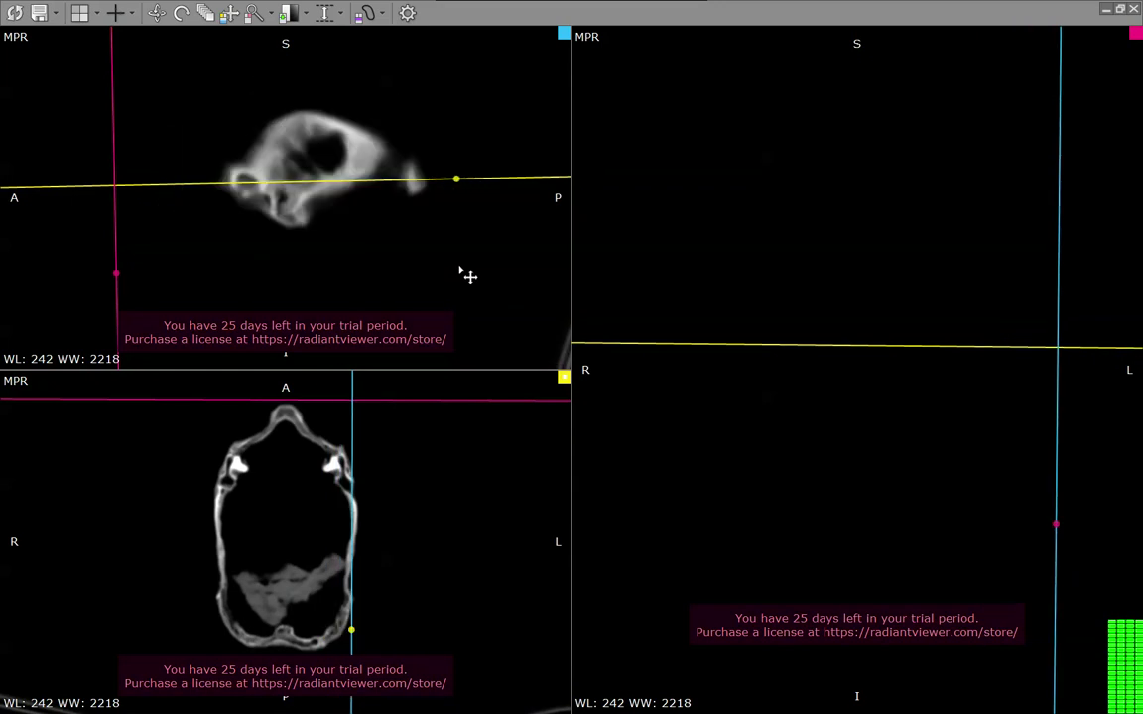
scroll(463, 269, down, 2)
scroll(464, 272, down, 1)
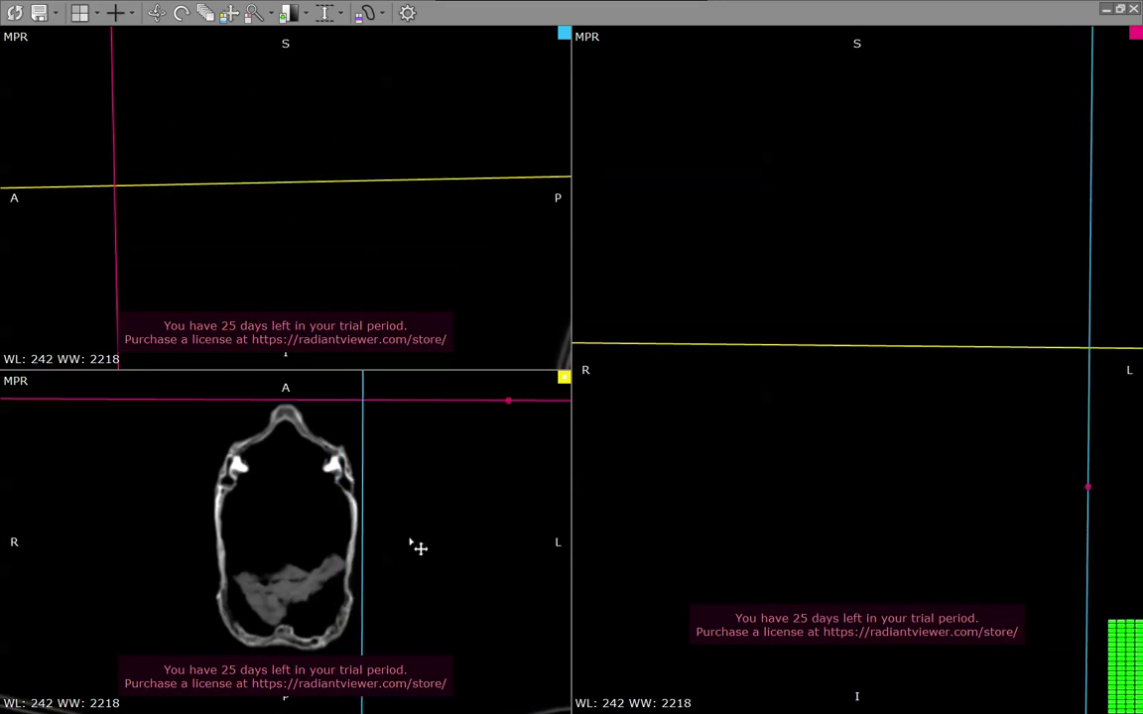
scroll(442, 536, down, 2)
scroll(441, 539, down, 3)
scroll(451, 533, down, 2)
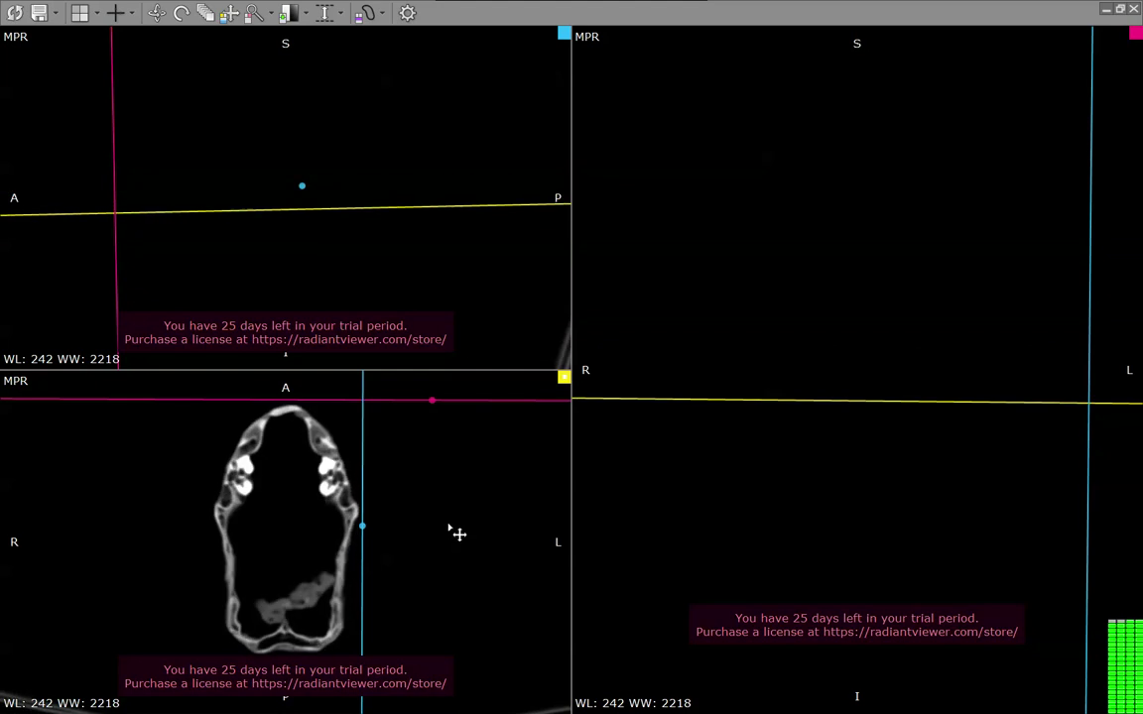
scroll(455, 533, down, 2)
scroll(457, 533, down, 4)
scroll(458, 531, down, 4)
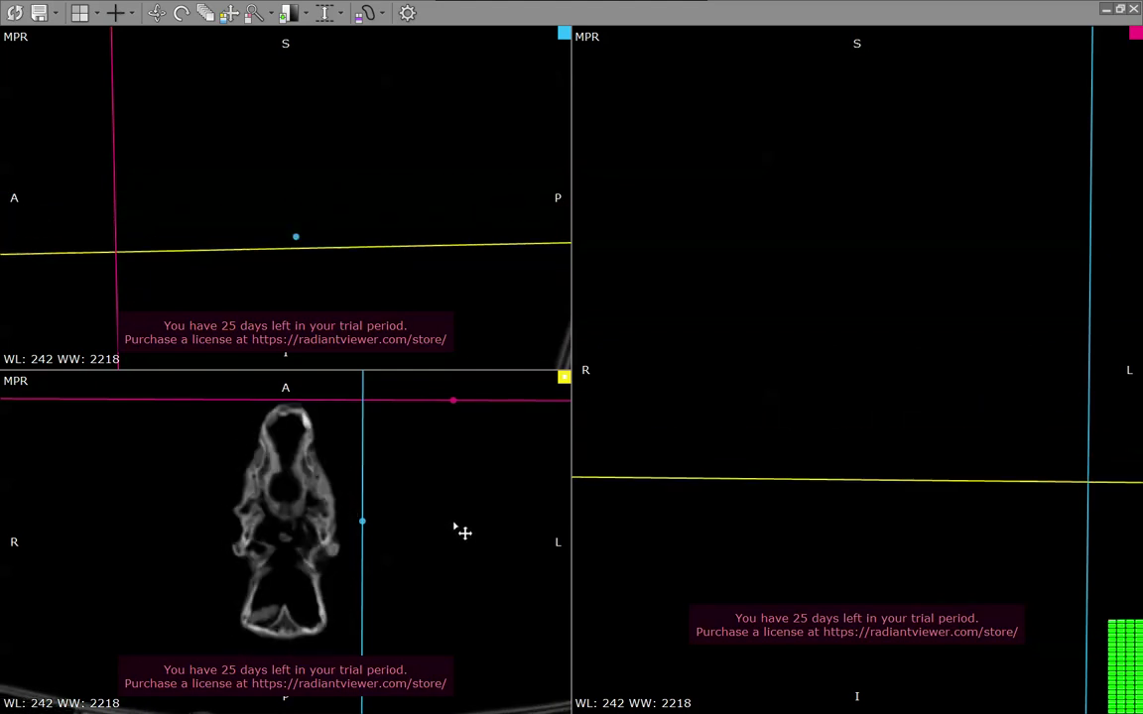
scroll(456, 526, up, 4)
scroll(459, 527, up, 2)
scroll(459, 528, up, 2)
scroll(460, 527, up, 3)
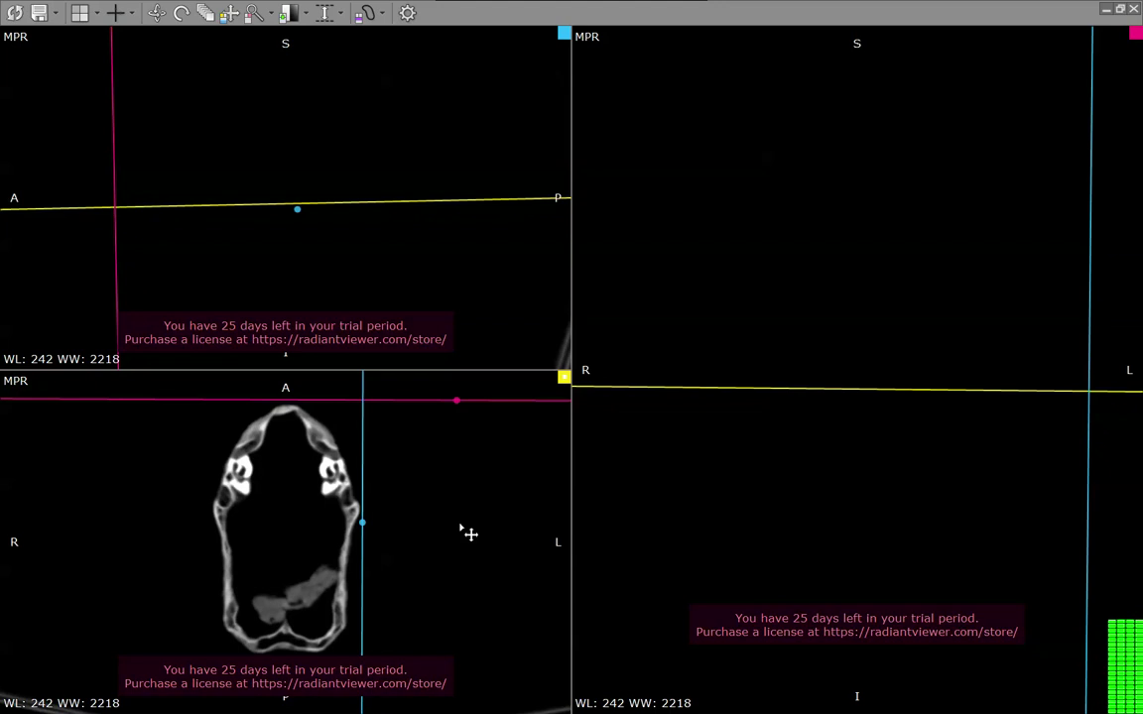
scroll(462, 533, up, 3)
scroll(466, 531, up, 2)
scroll(469, 532, up, 1)
scroll(468, 533, up, 1)
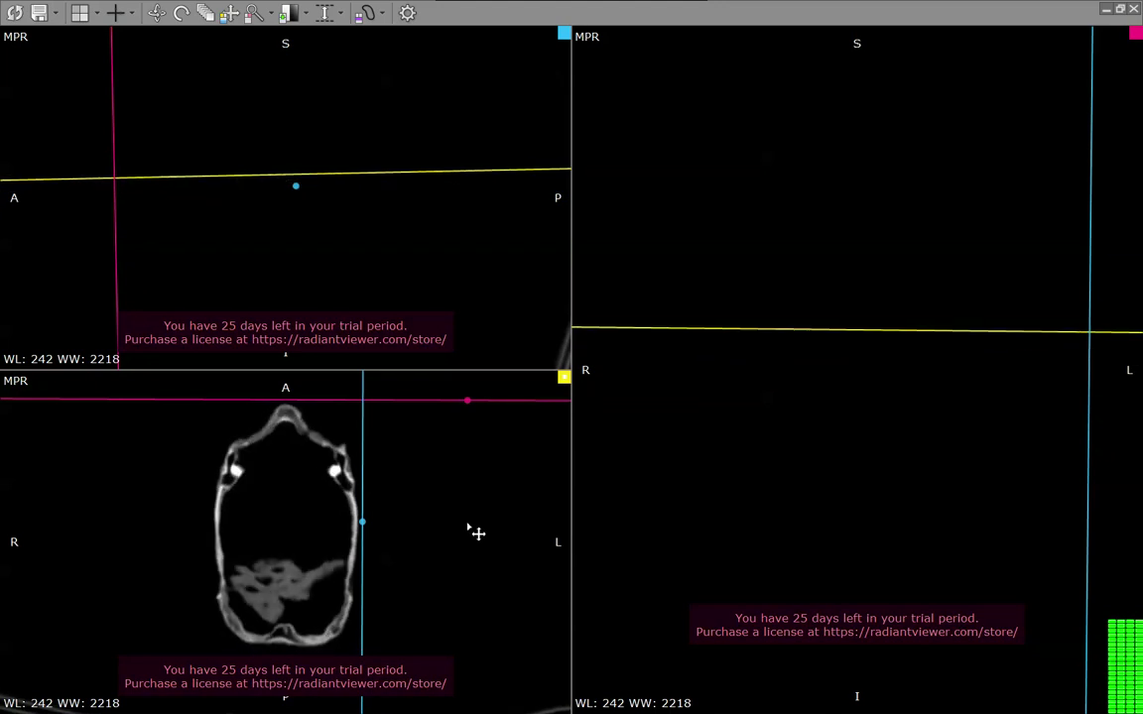
scroll(474, 533, up, 1)
scroll(474, 533, down, 1)
scroll(474, 533, down, 1)
scroll(474, 533, down, 1)
scroll(427, 288, down, 5)
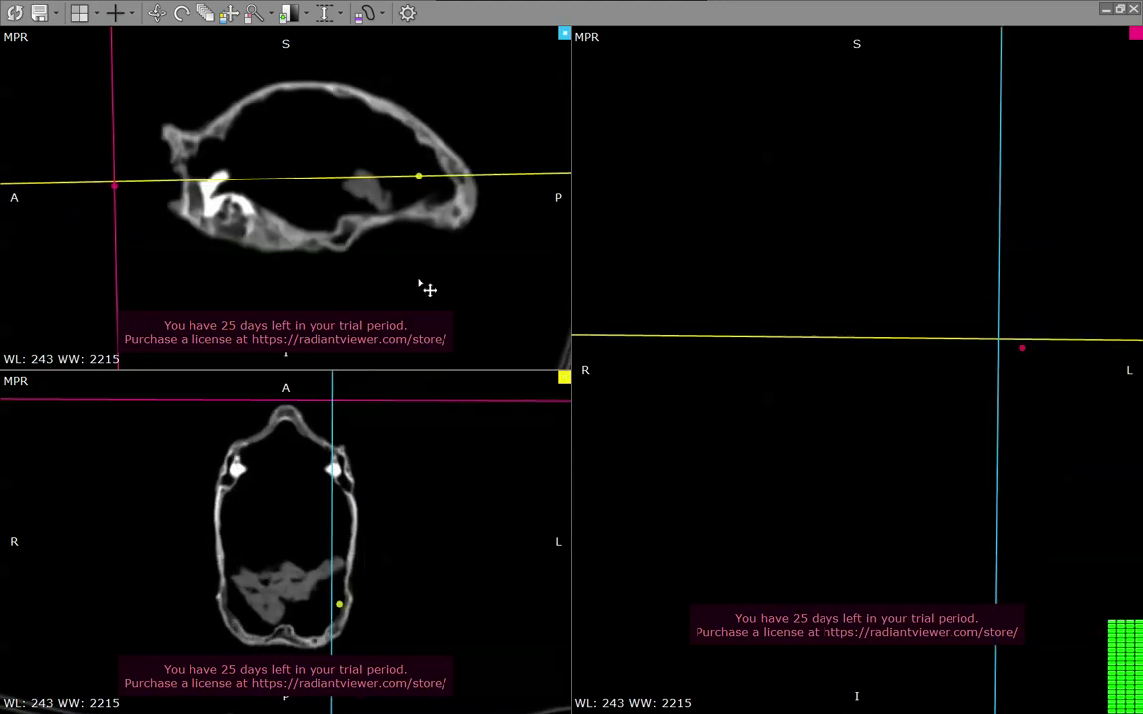
scroll(427, 288, down, 2)
scroll(461, 300, down, 1)
scroll(433, 294, down, 1)
scroll(438, 307, down, 2)
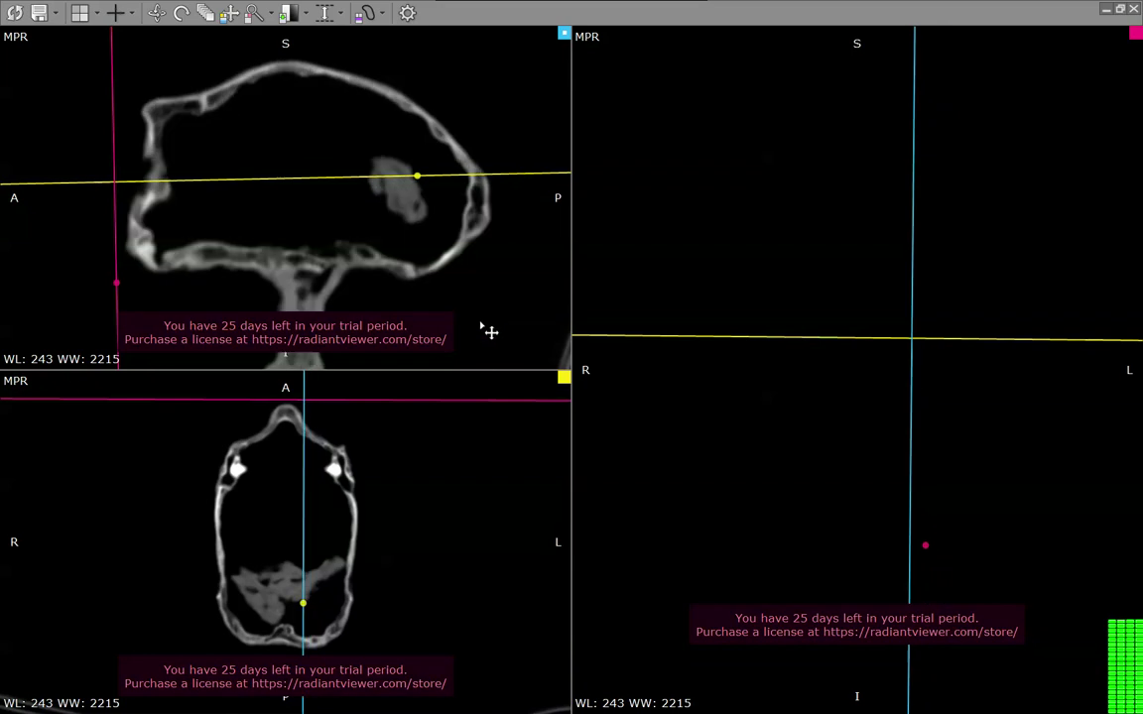
scroll(484, 328, down, 1)
scroll(487, 329, down, 1)
scroll(488, 330, down, 2)
scroll(494, 332, down, 2)
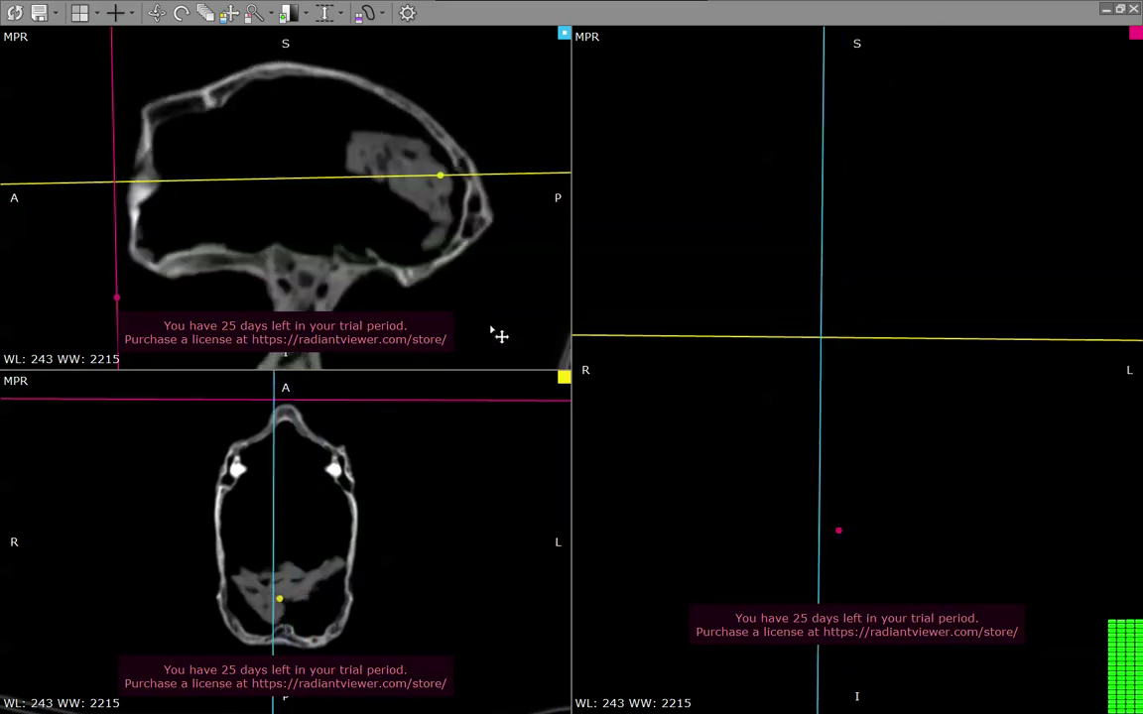
scroll(499, 335, down, 2)
scroll(501, 336, down, 1)
scroll(496, 334, down, 1)
scroll(493, 334, down, 2)
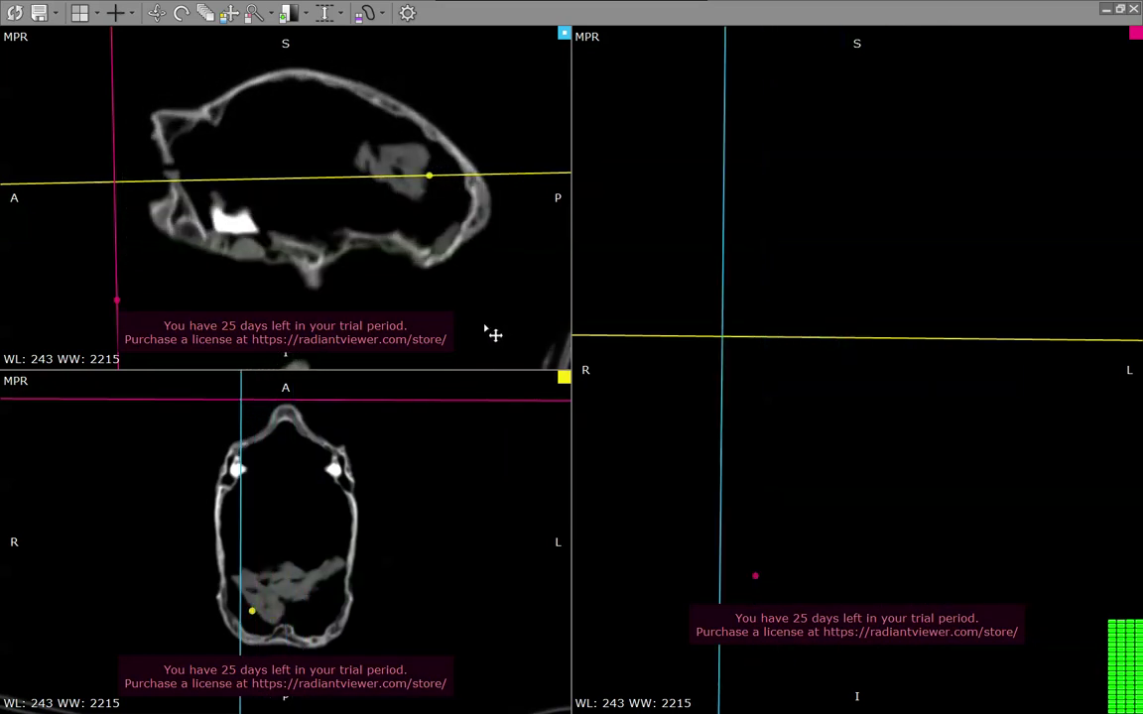
scroll(493, 334, down, 1)
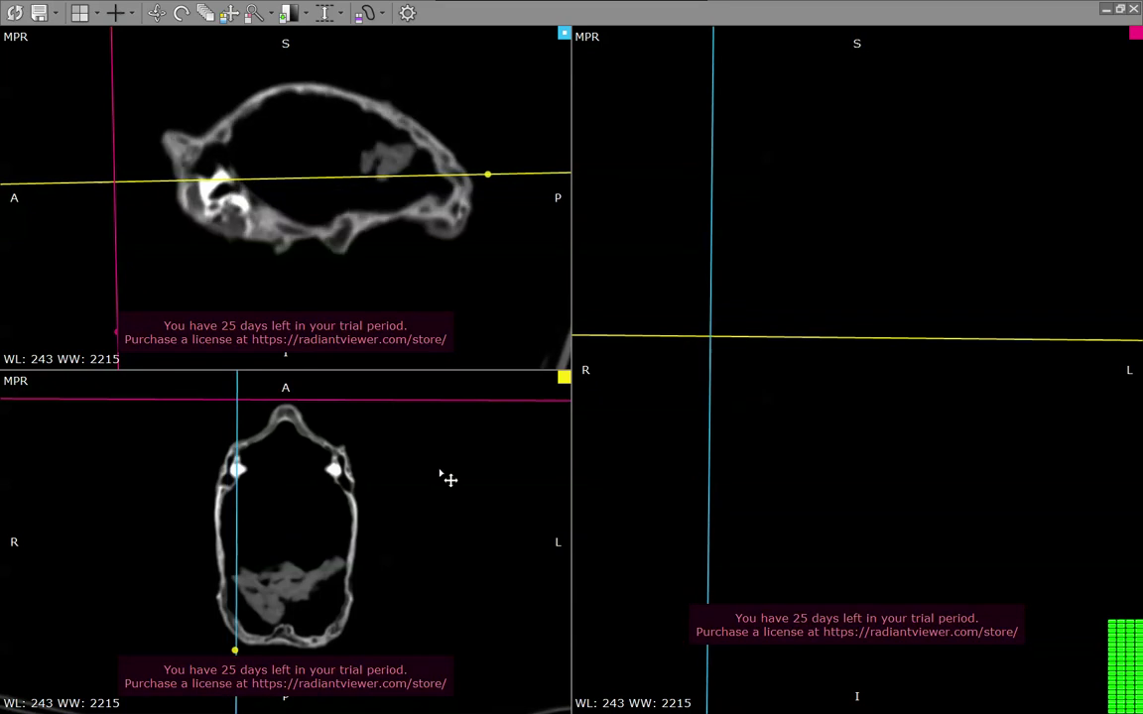
scroll(445, 479, up, 2)
scroll(442, 477, up, 1)
scroll(444, 477, down, 1)
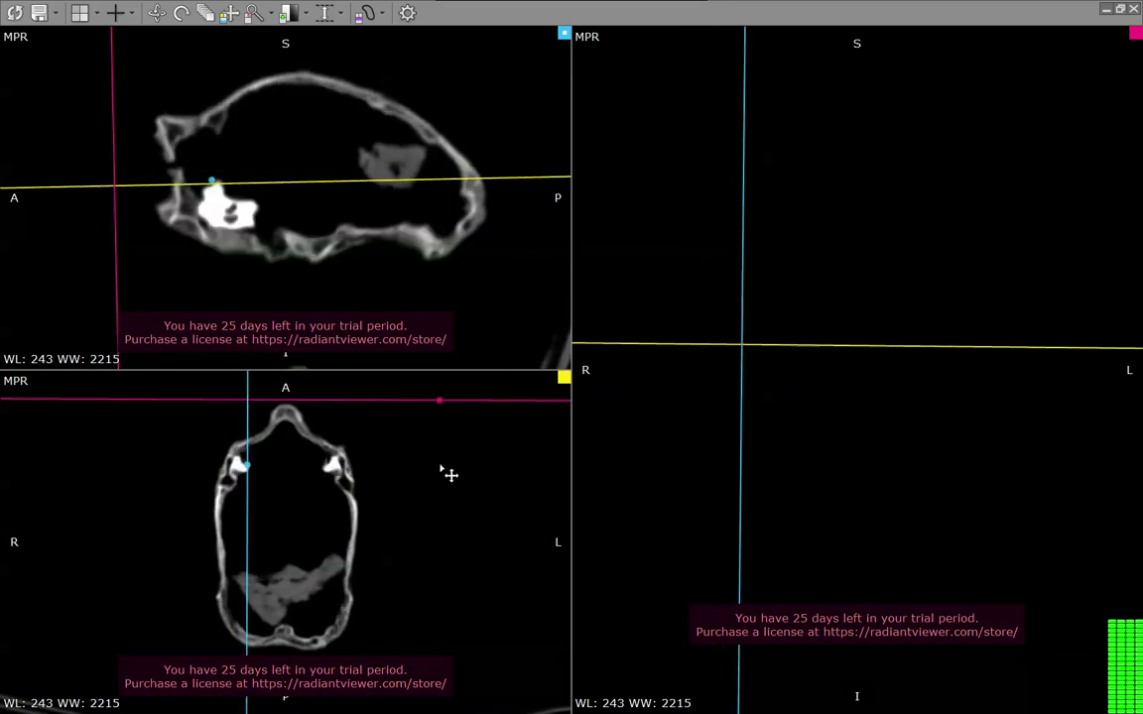
scroll(445, 477, down, 1)
scroll(445, 477, down, 1)
scroll(446, 475, down, 1)
scroll(448, 476, down, 1)
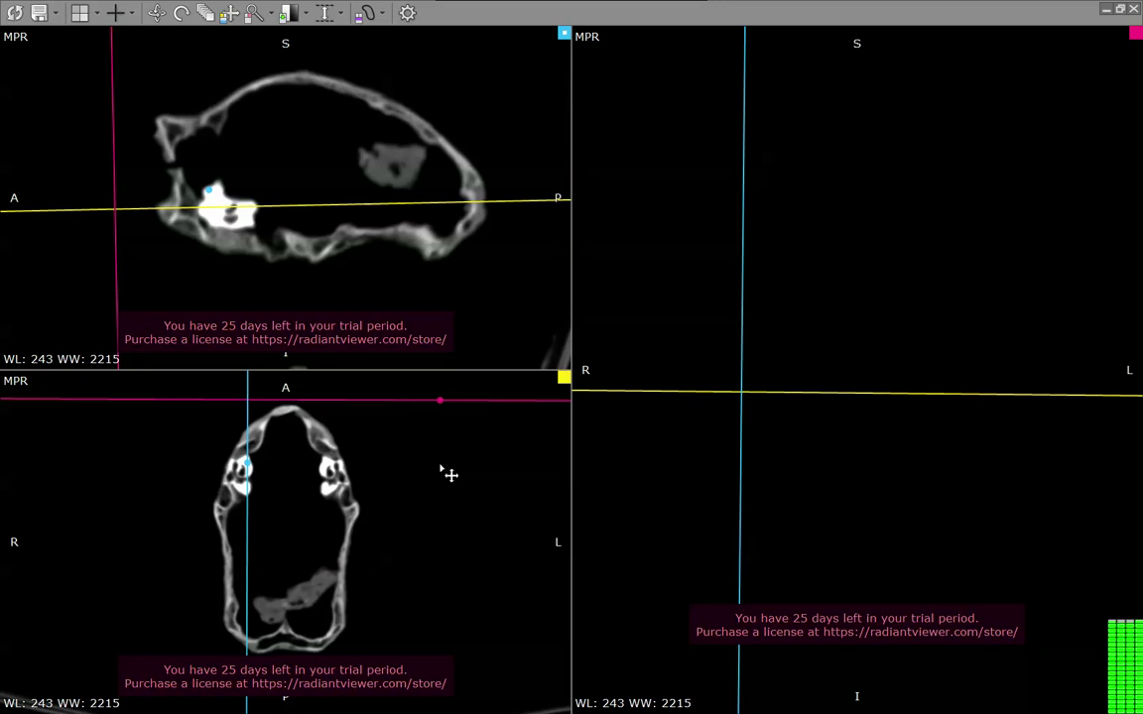
scroll(419, 302, up, 1)
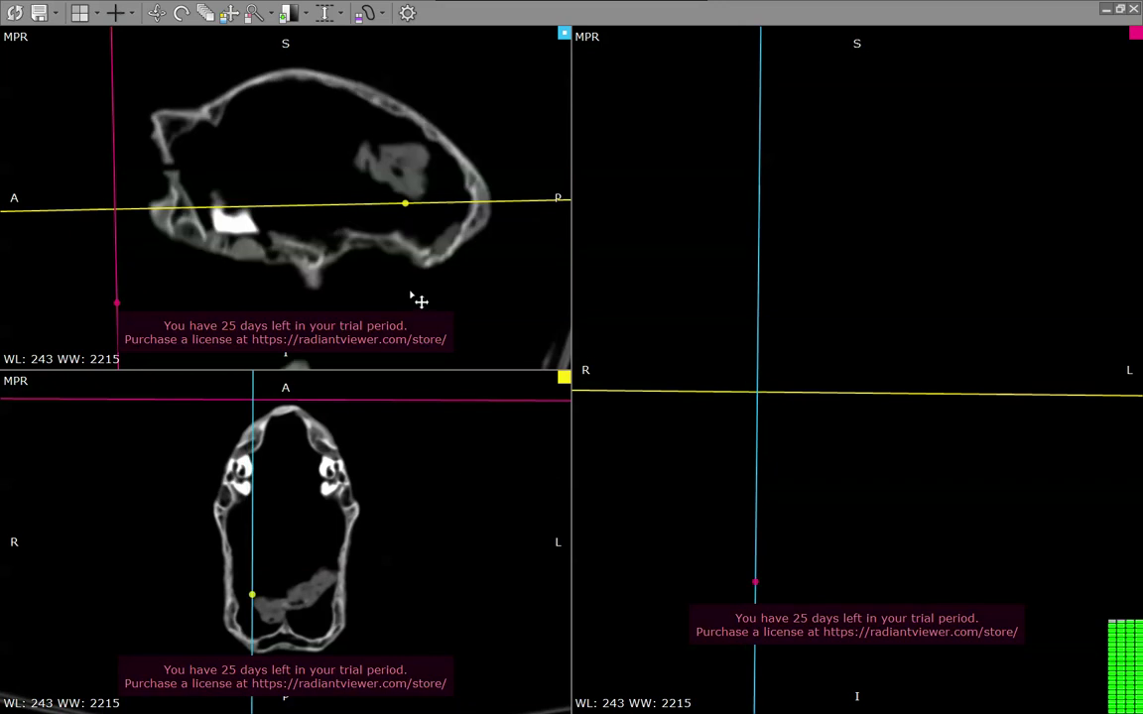
scroll(419, 300, up, 1)
scroll(418, 300, up, 1)
scroll(418, 299, up, 1)
scroll(417, 298, up, 1)
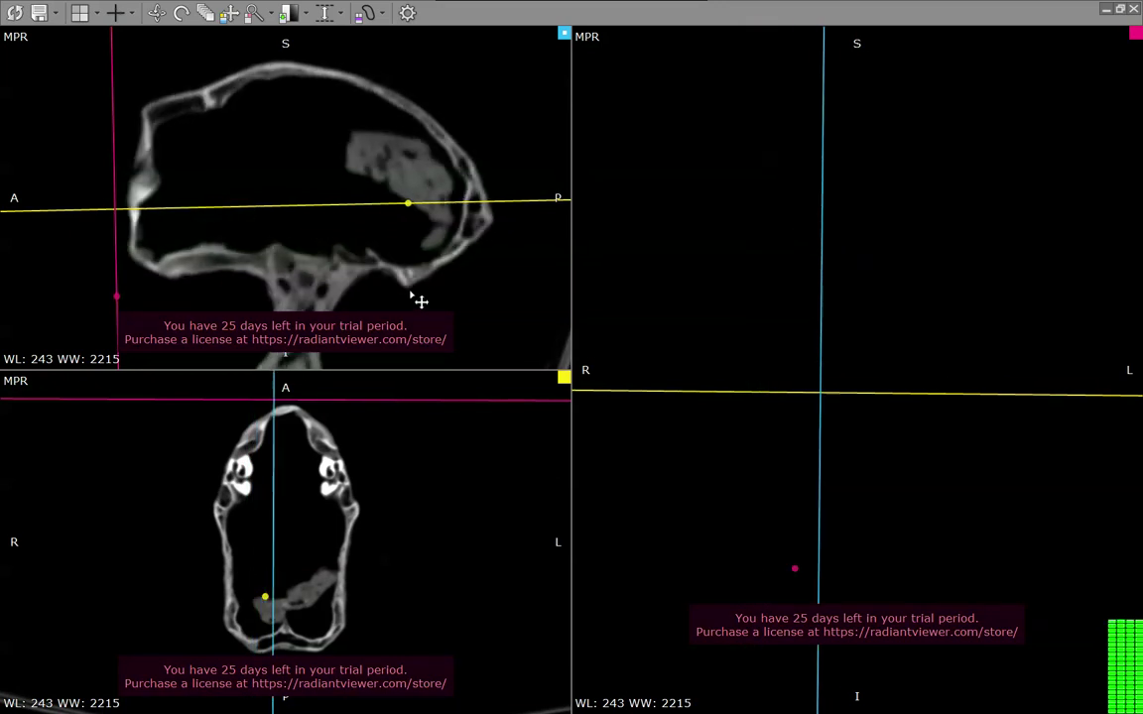
scroll(415, 296, up, 2)
scroll(421, 301, up, 1)
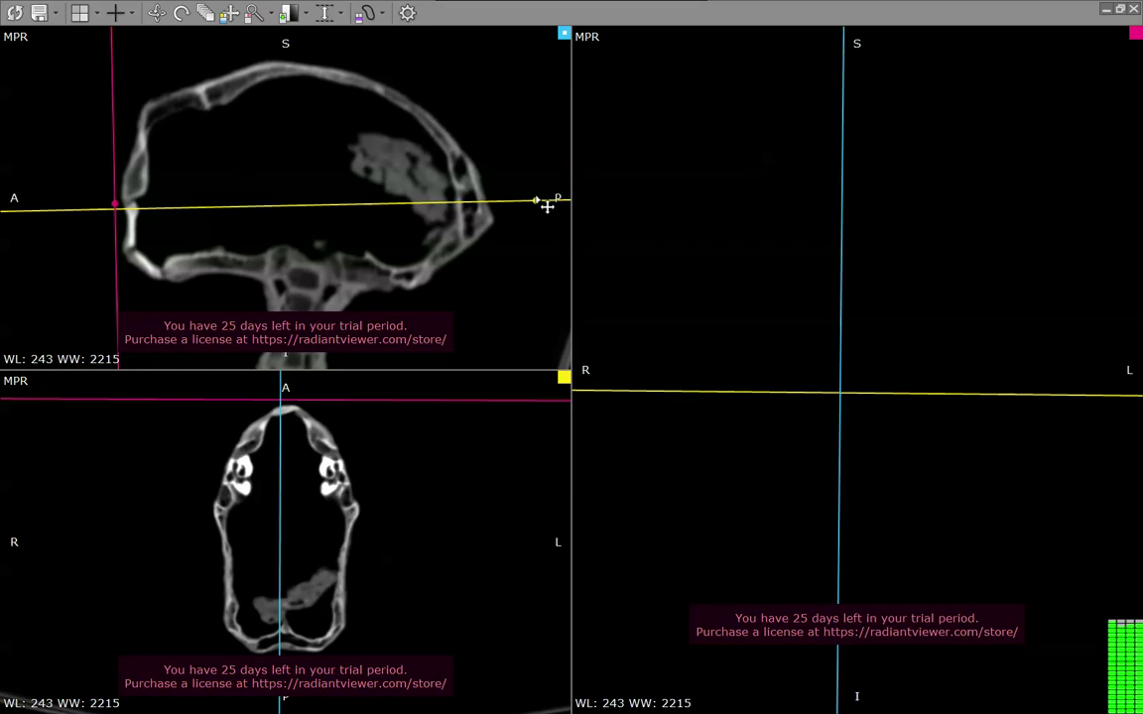
scroll(460, 257, up, 1)
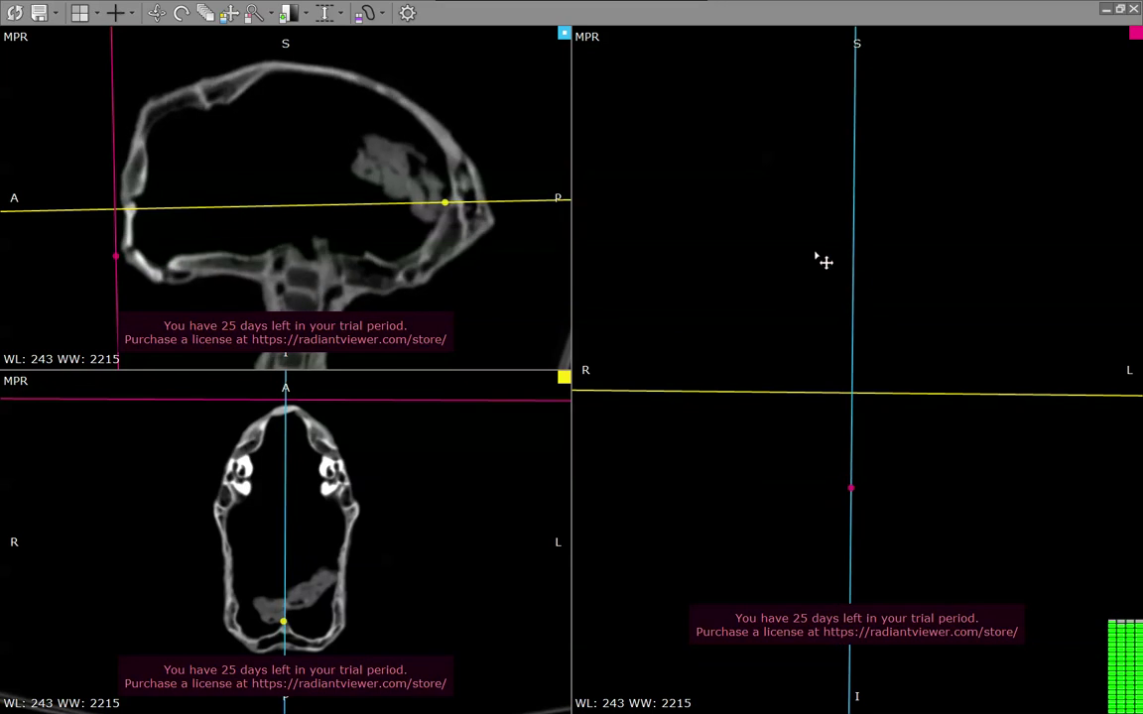
Step: Page coronal slices posteriorly from the face, then back slightly to the mid-skull cranial vault
scroll(819, 260, up, 1)
scroll(819, 262, up, 1)
scroll(824, 266, up, 1)
scroll(823, 264, up, 2)
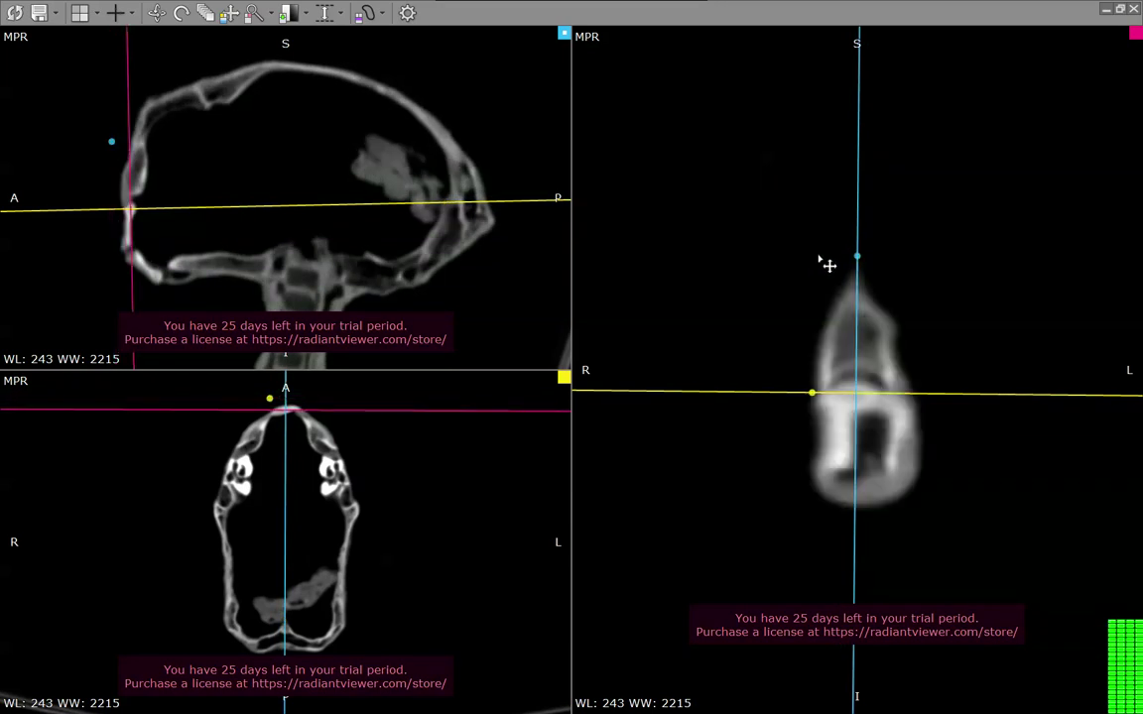
scroll(828, 261, up, 2)
scroll(829, 260, up, 2)
scroll(831, 261, up, 2)
scroll(832, 261, up, 2)
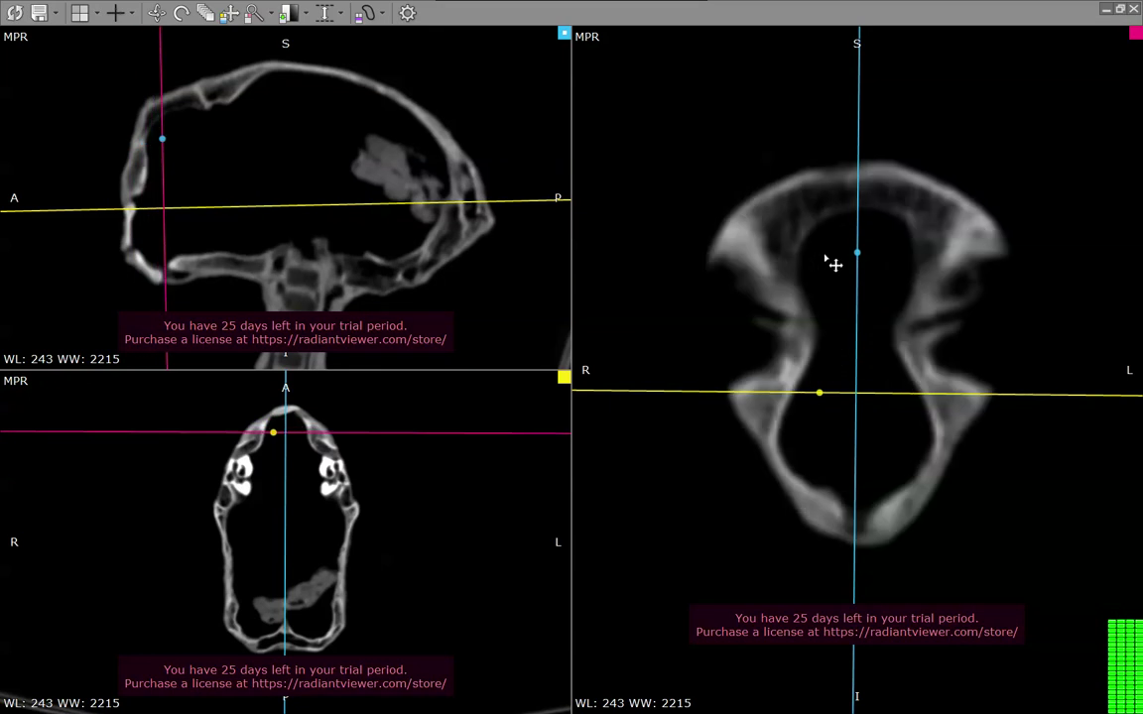
scroll(831, 260, up, 2)
scroll(834, 262, up, 2)
scroll(837, 257, up, 2)
scroll(839, 256, up, 2)
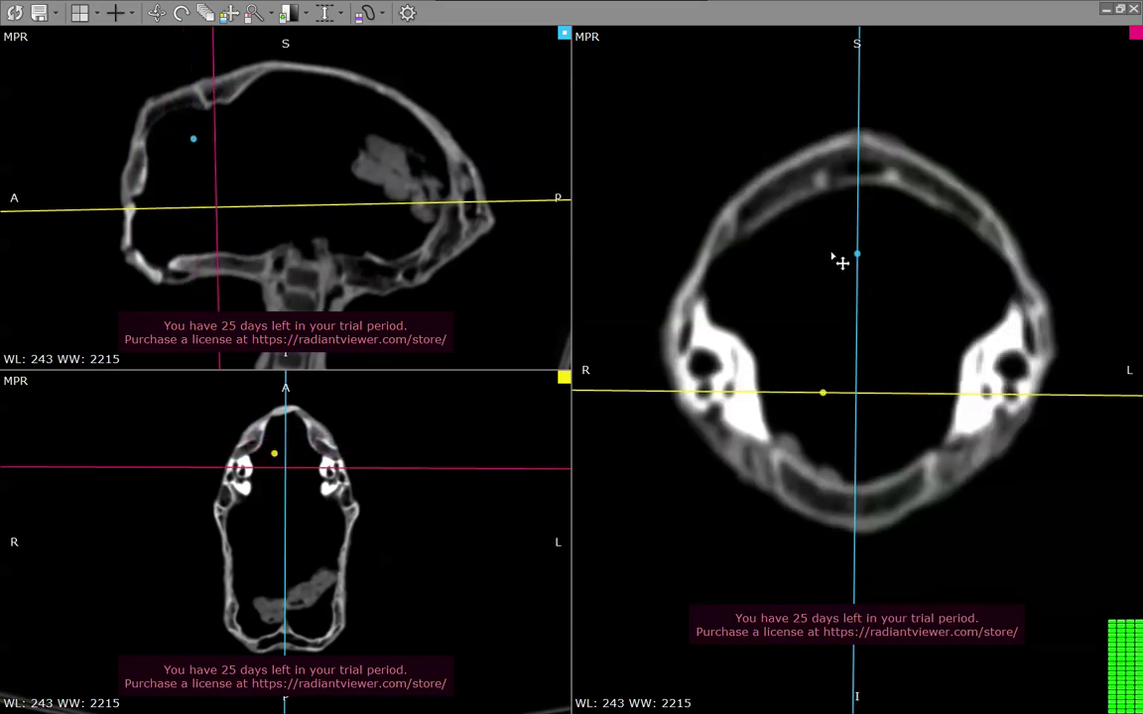
scroll(841, 258, up, 1)
scroll(843, 258, up, 2)
scroll(855, 260, up, 1)
scroll(764, 243, up, 2)
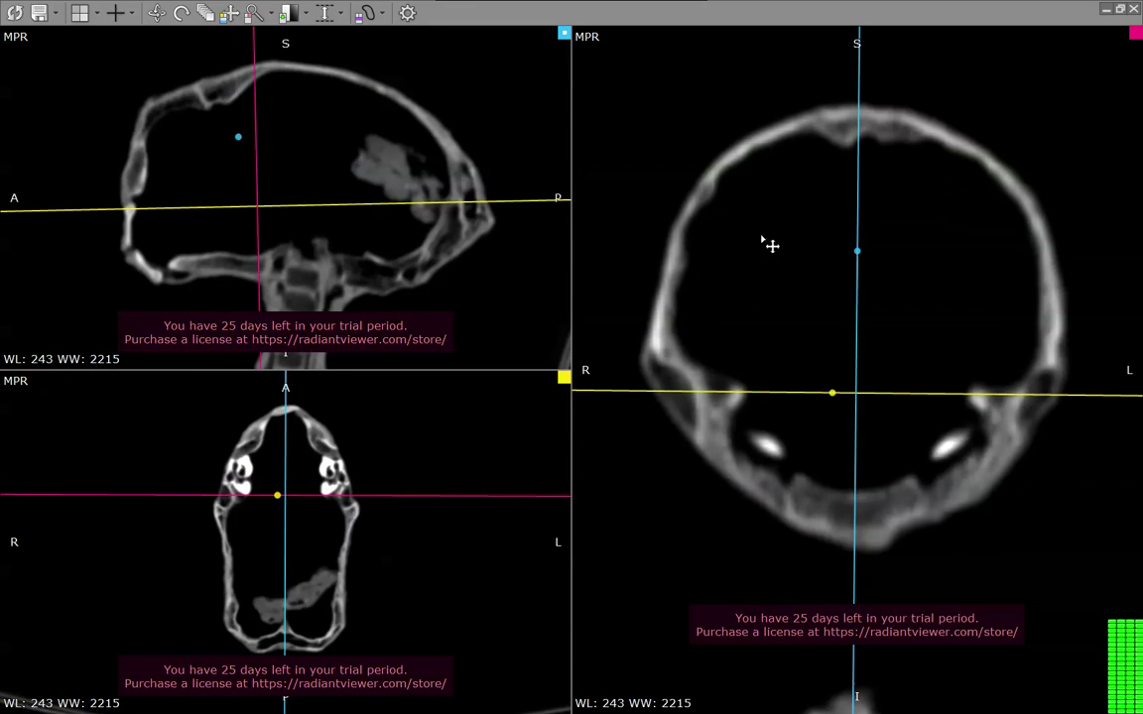
scroll(756, 247, up, 2)
scroll(754, 248, up, 2)
scroll(754, 248, up, 2)
scroll(761, 252, up, 2)
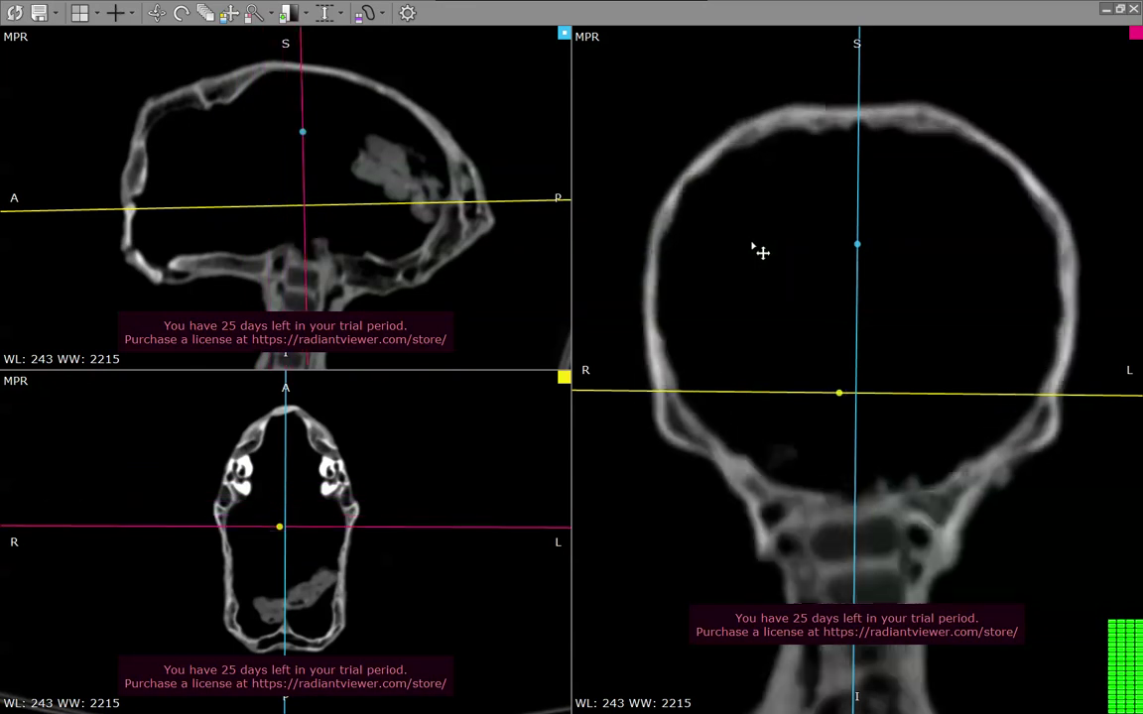
scroll(761, 252, up, 2)
scroll(761, 252, up, 2)
scroll(761, 252, up, 2)
scroll(761, 252, down, 1)
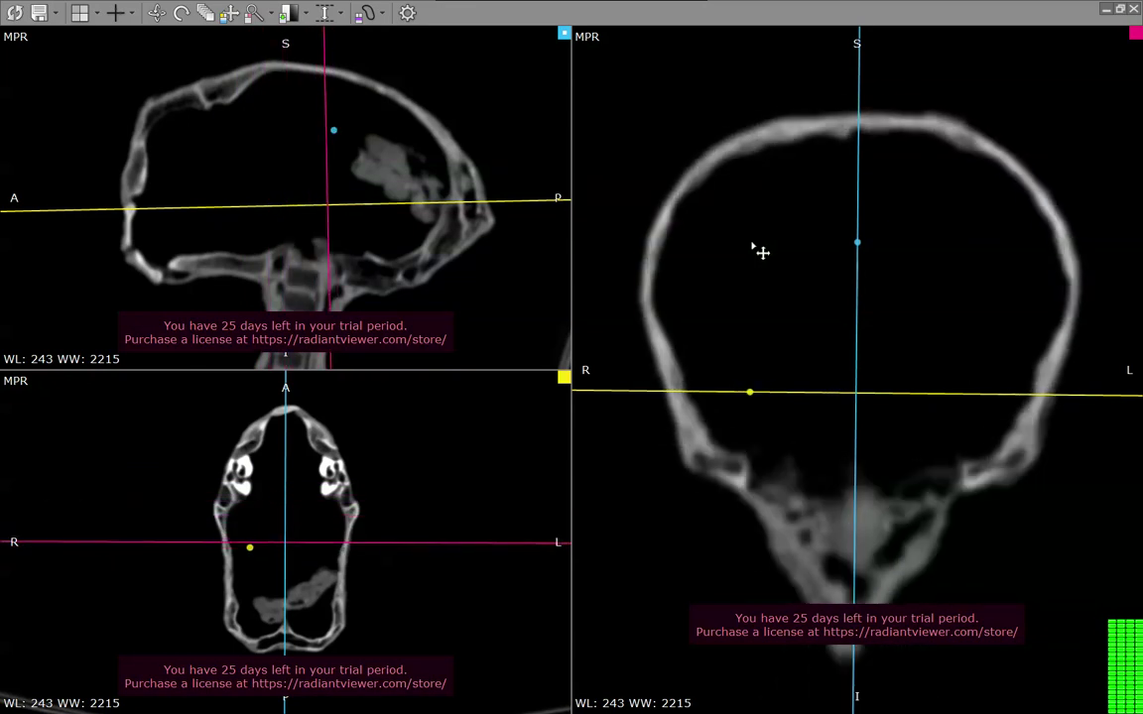
scroll(761, 252, down, 1)
scroll(764, 252, down, 1)
scroll(767, 252, down, 1)
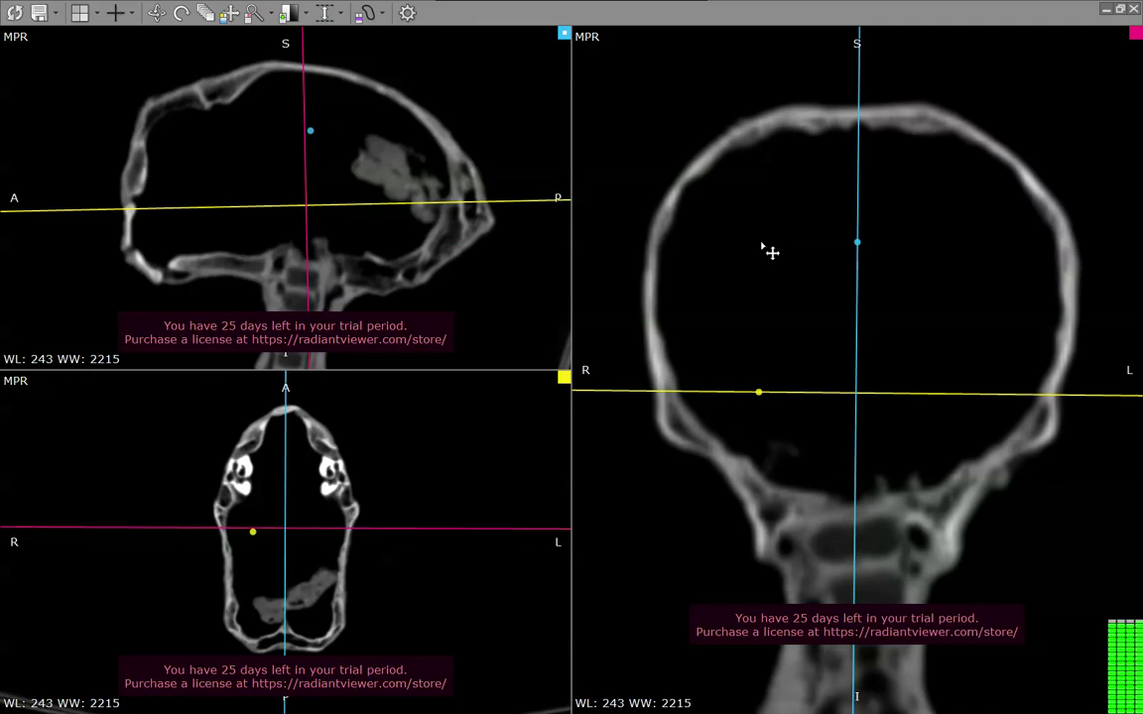
scroll(771, 252, down, 1)
scroll(770, 252, down, 1)
scroll(916, 281, down, 1)
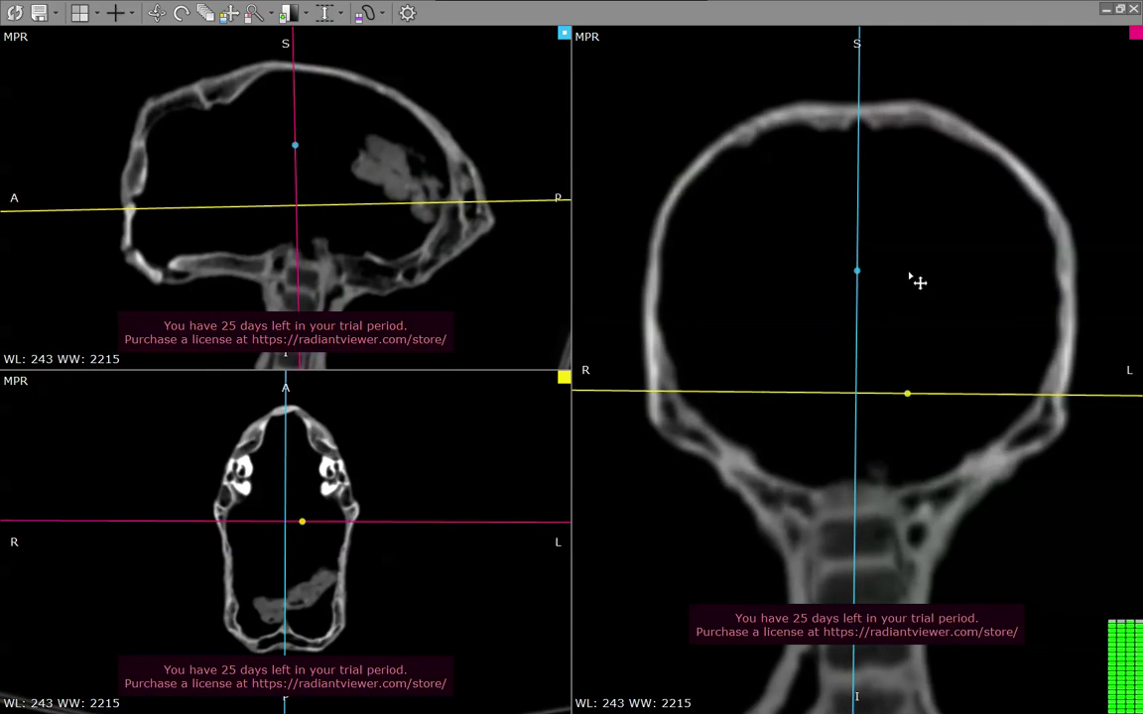
scroll(943, 245, down, 1)
scroll(948, 240, down, 1)
scroll(949, 232, down, 1)
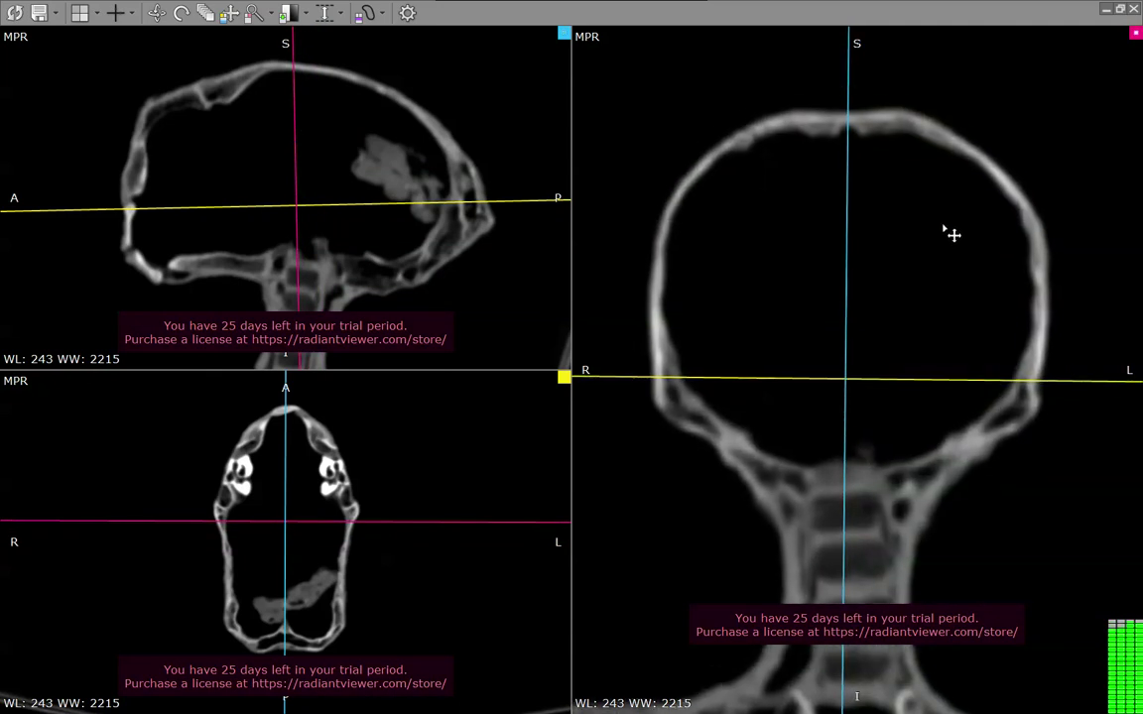
scroll(944, 222, down, 1)
scroll(947, 224, down, 1)
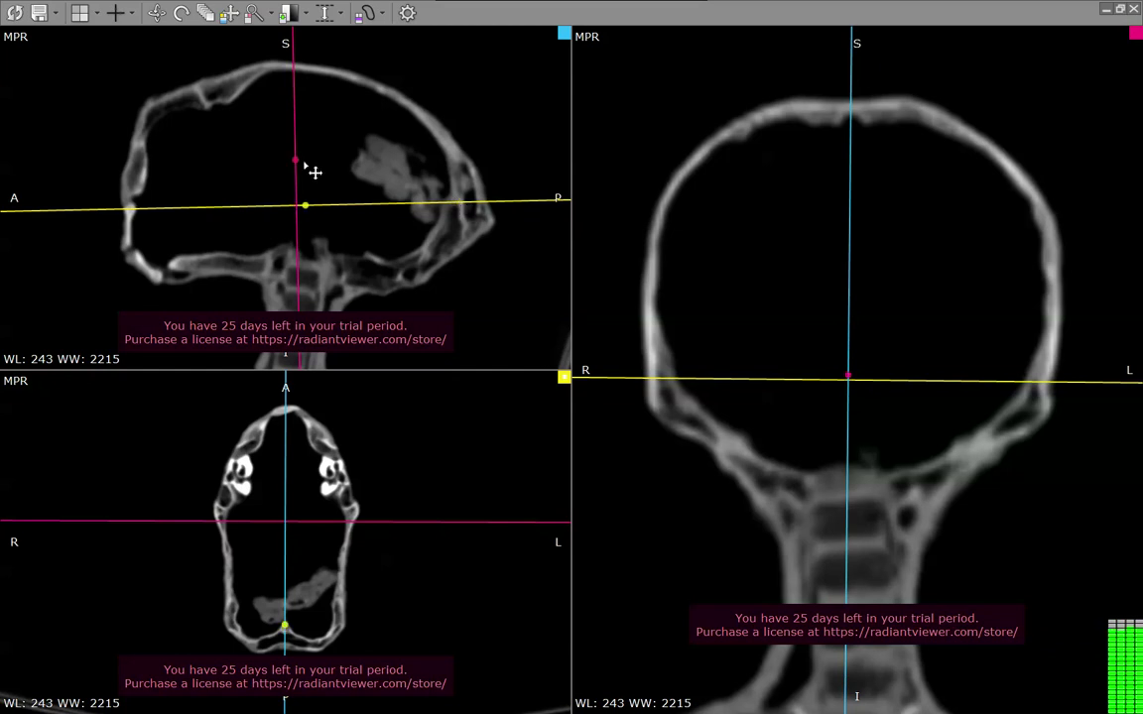
double_click(394, 471)
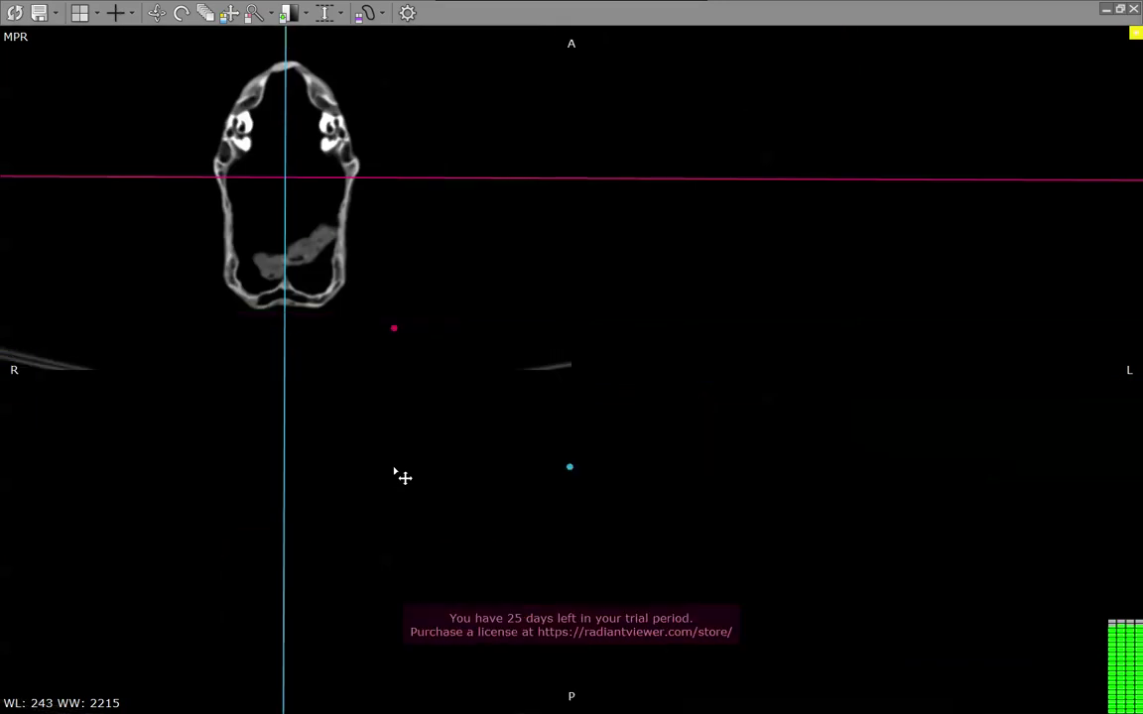
double_click(395, 472)
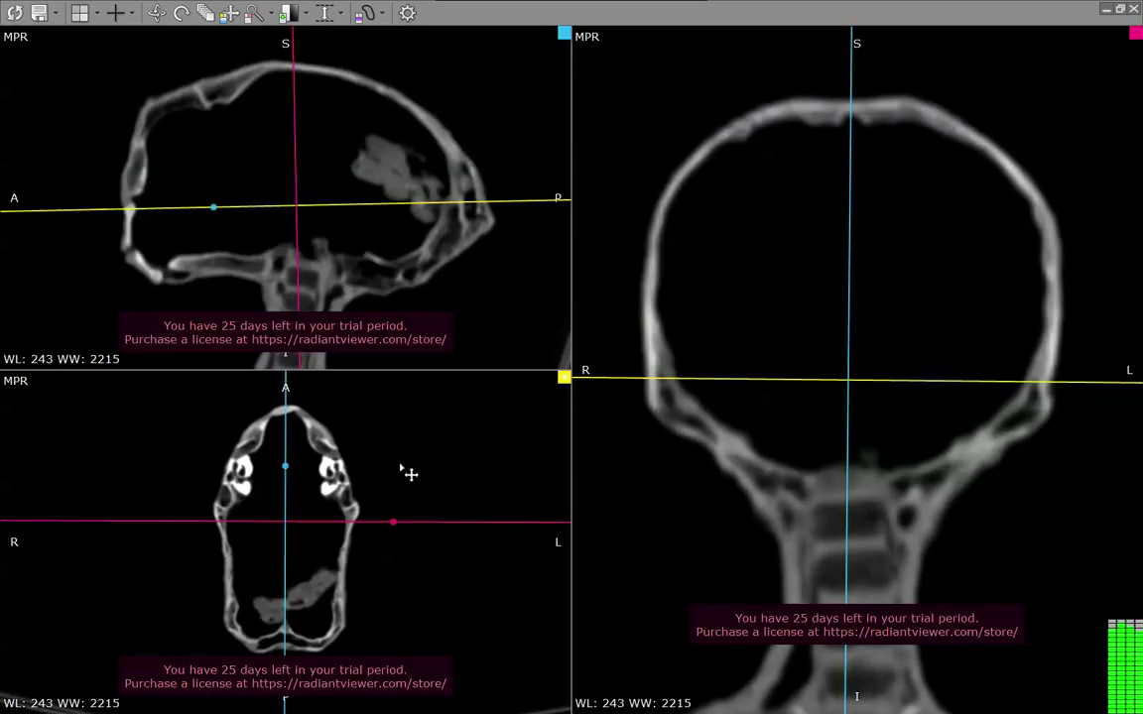
double_click(714, 199)
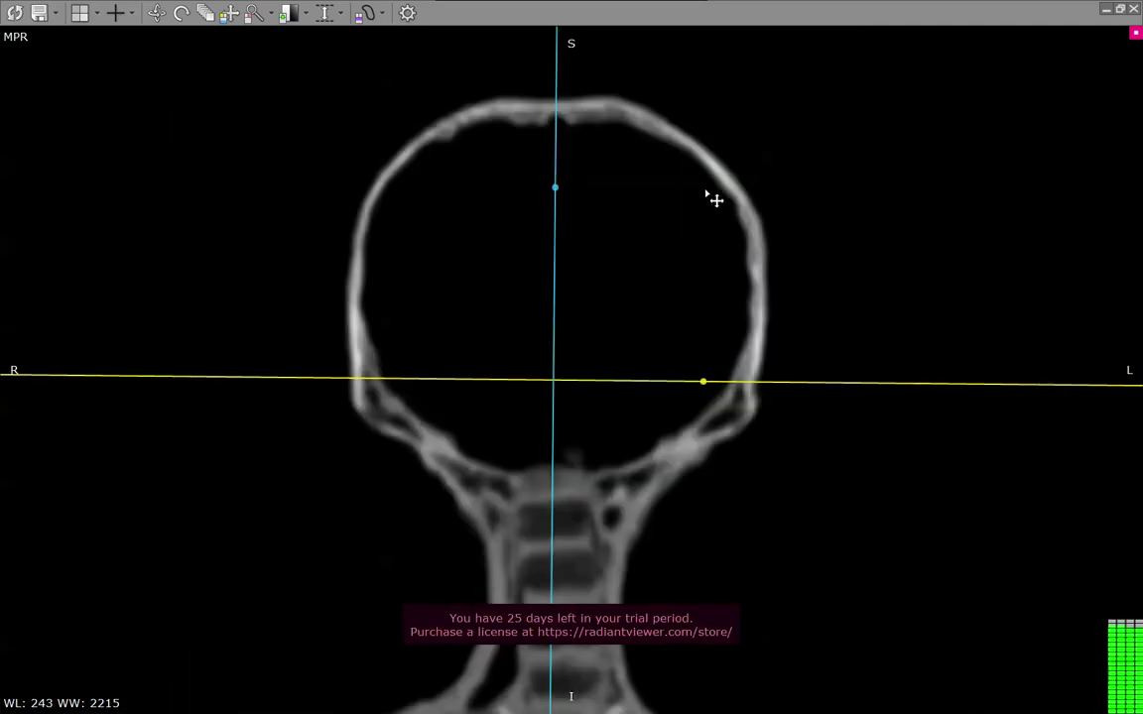
double_click(714, 200)
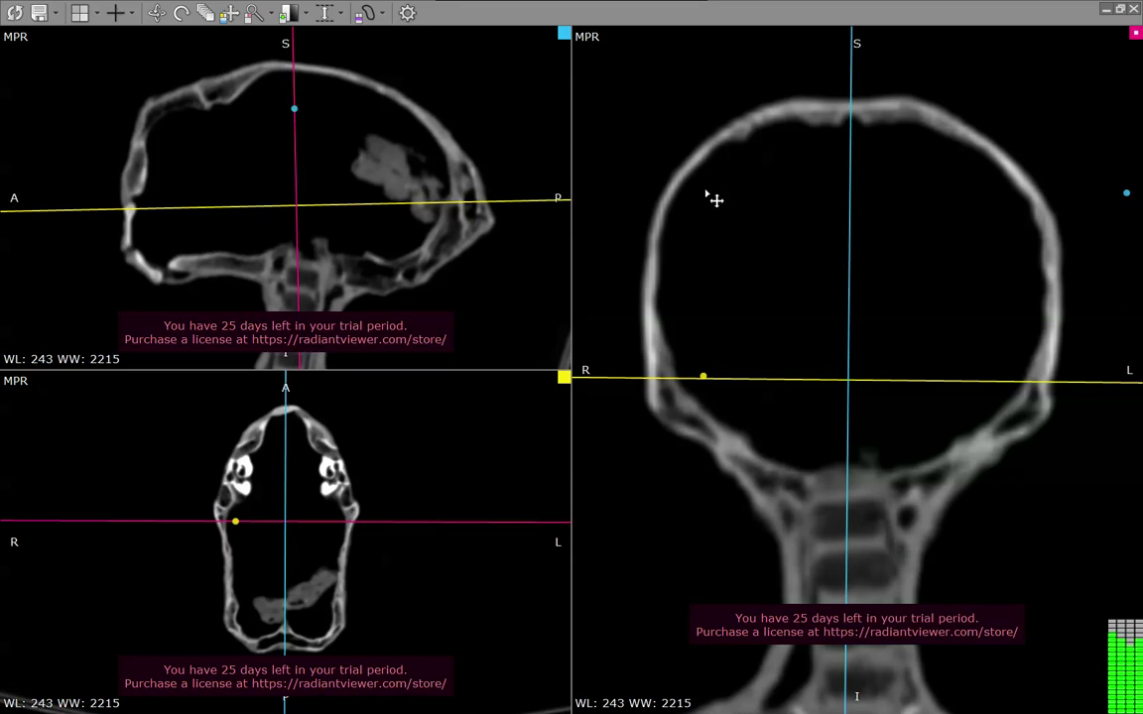
click(95, 13)
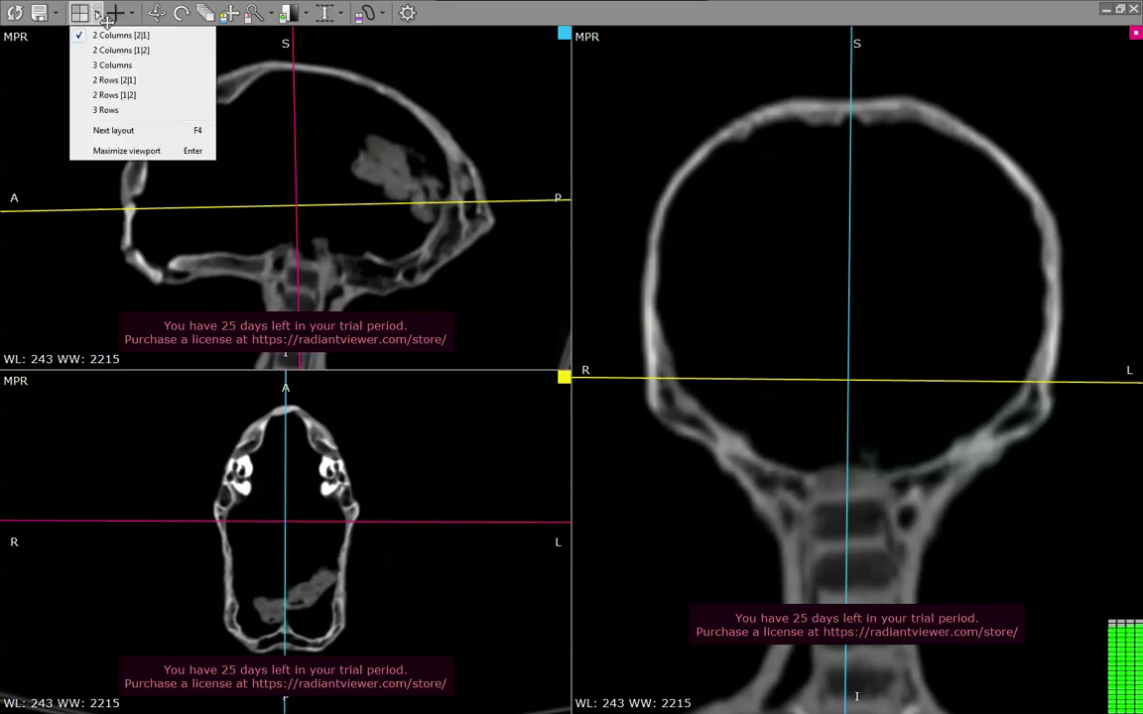
click(144, 50)
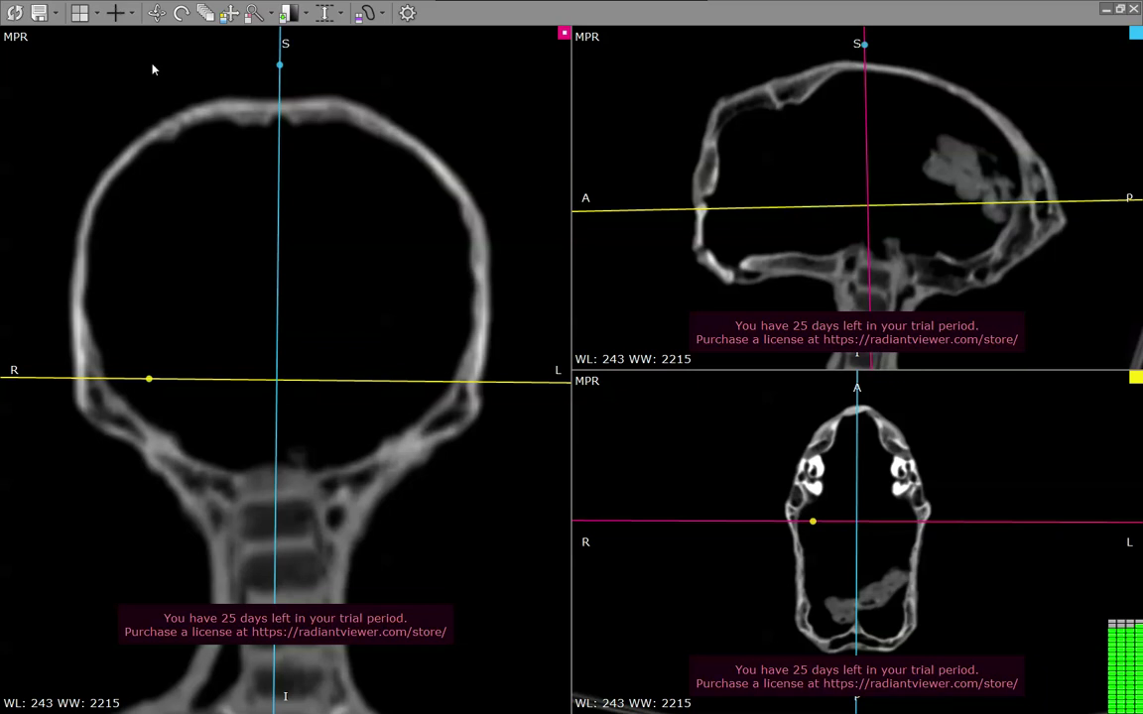
click(96, 13)
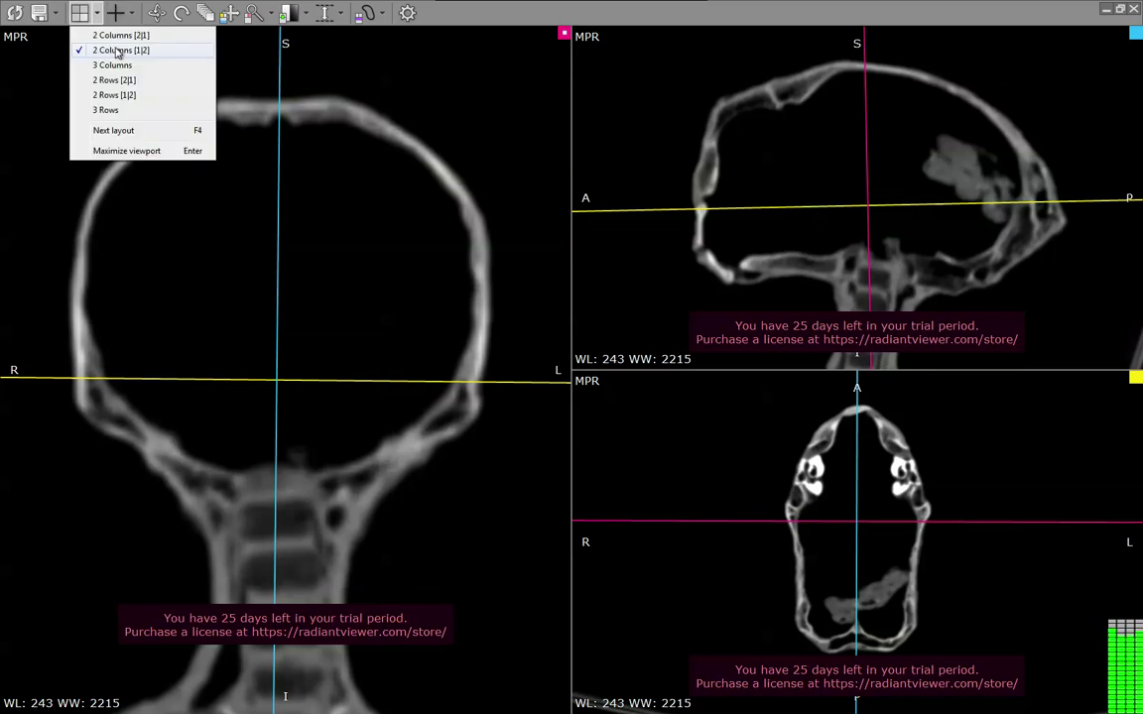
click(124, 35)
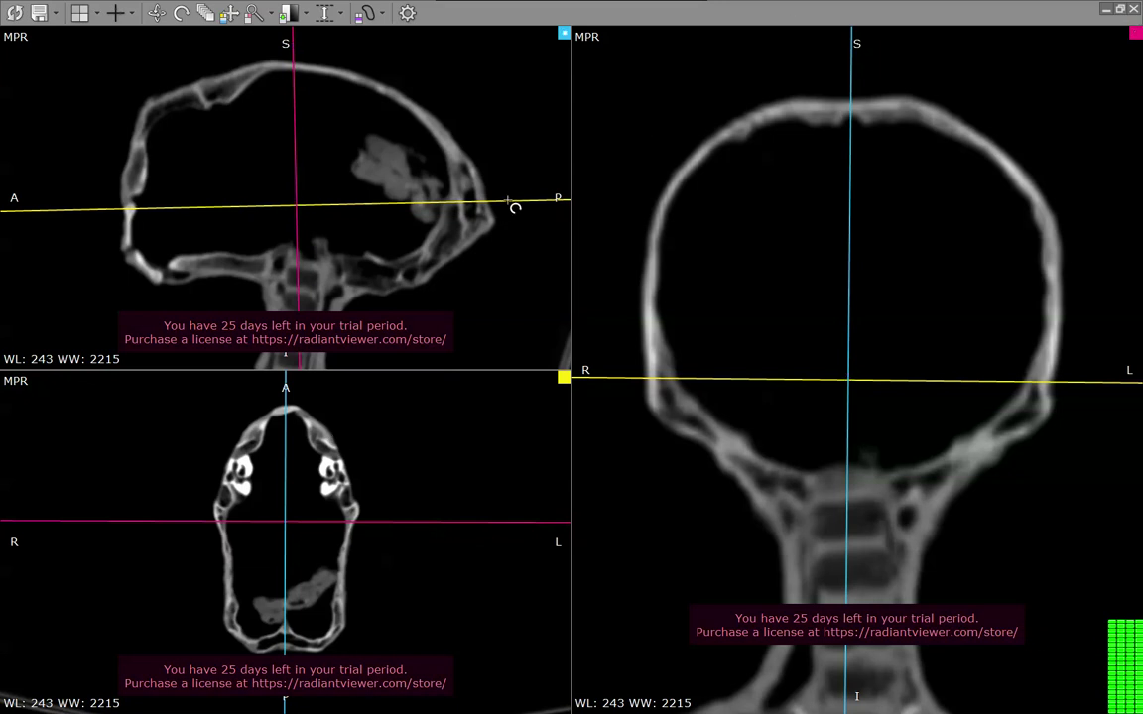
Step: Rotate the yellow MPR line in the sagittal pane step by step to a steep oblique angle
drag(514, 206, 514, 146)
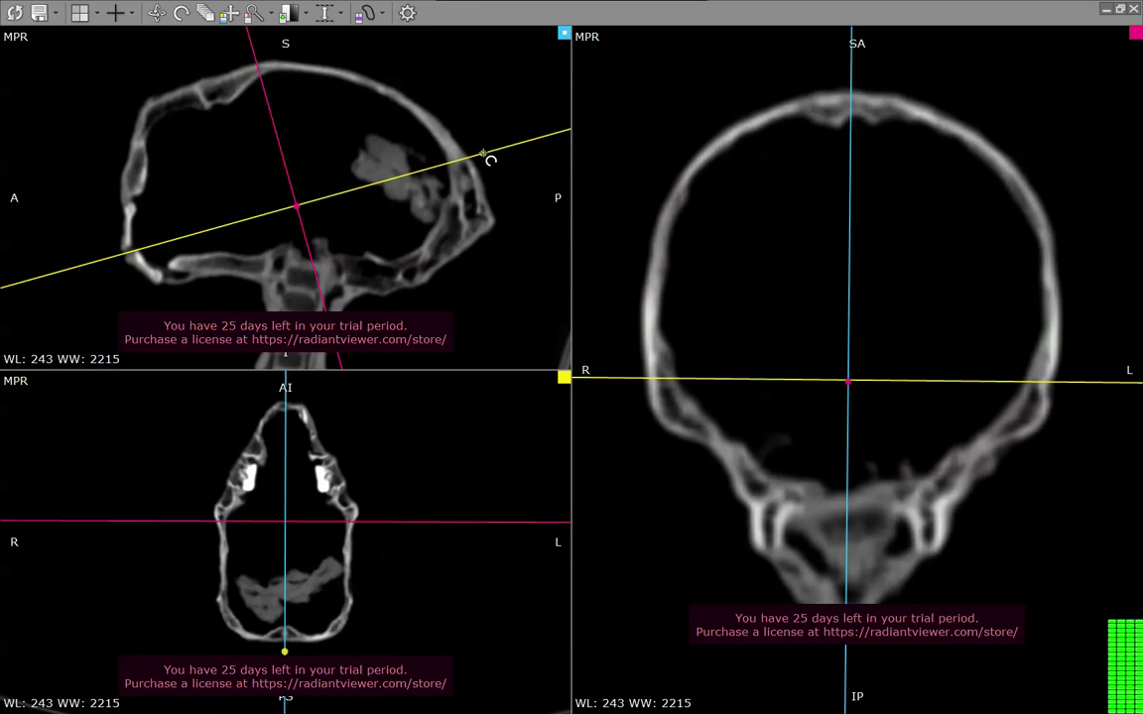
drag(489, 159, 481, 137)
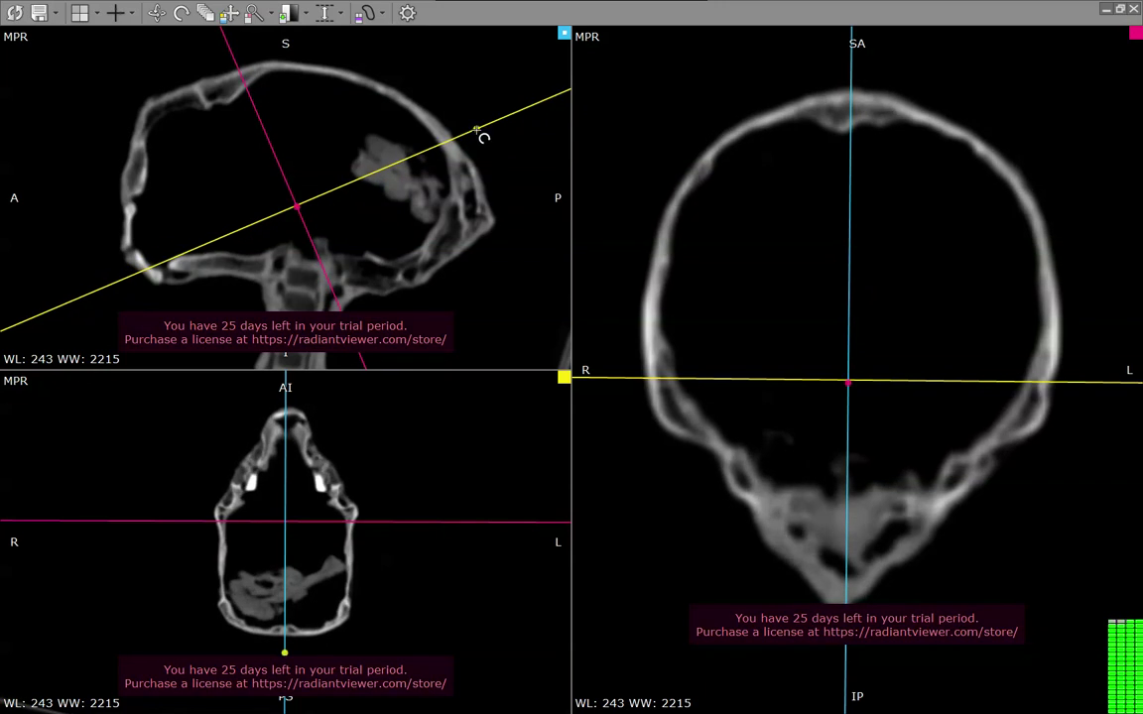
drag(481, 136, 484, 112)
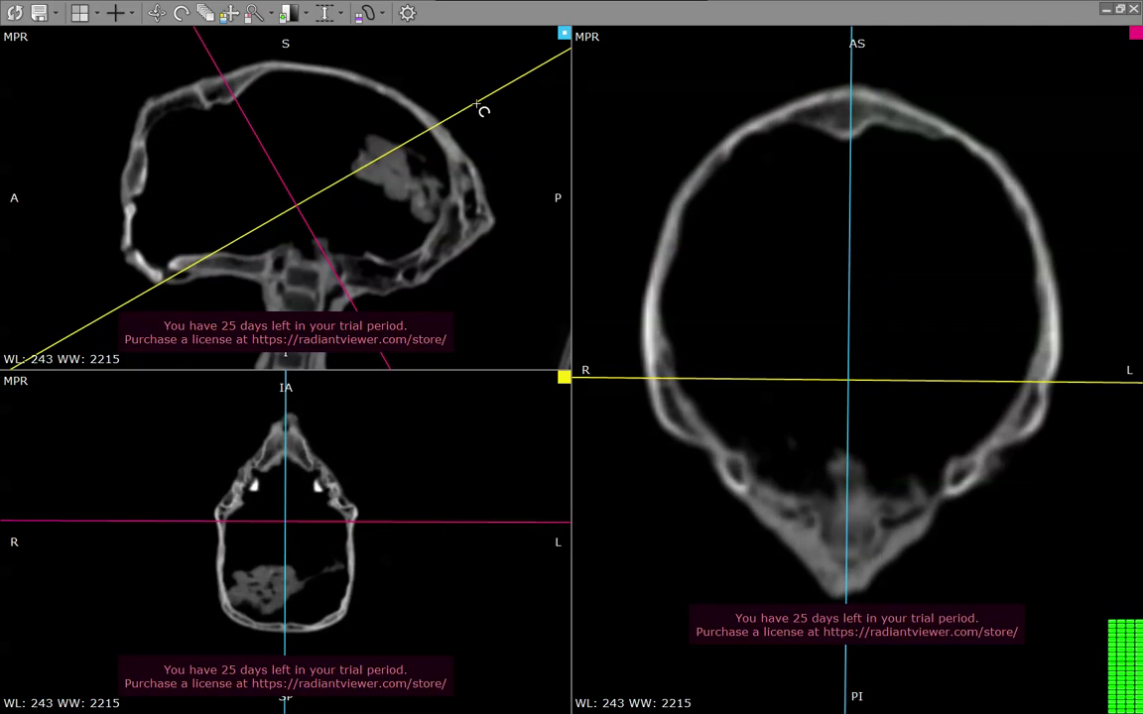
drag(484, 112, 485, 80)
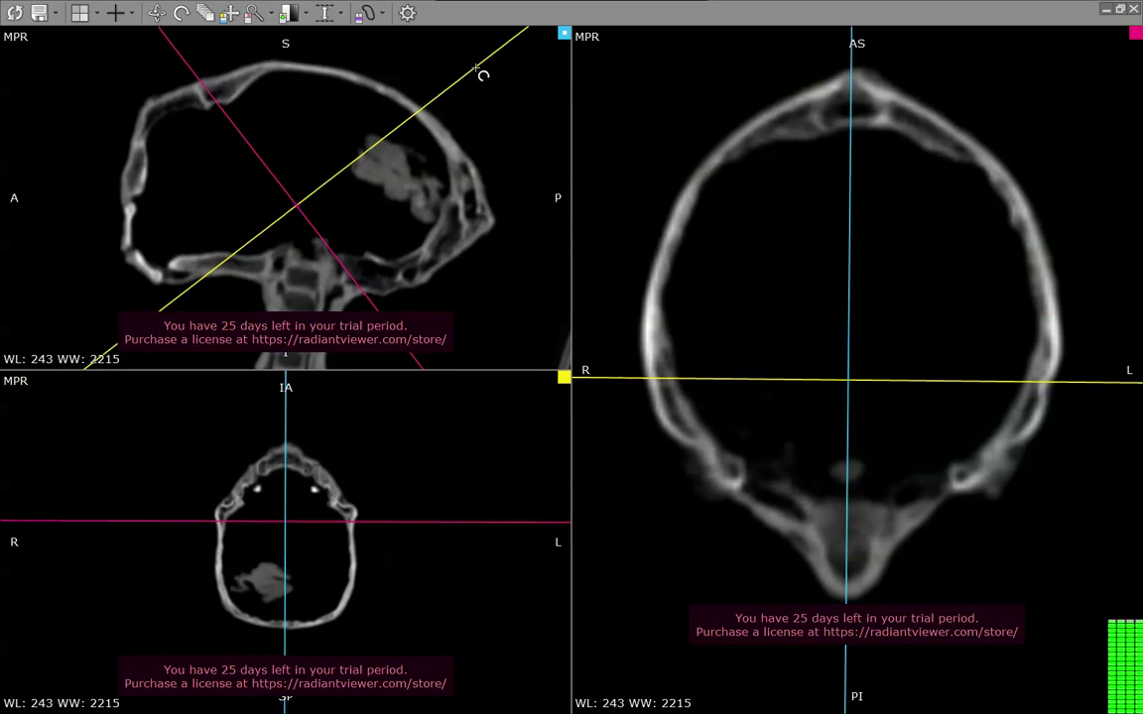
drag(481, 75, 466, 8)
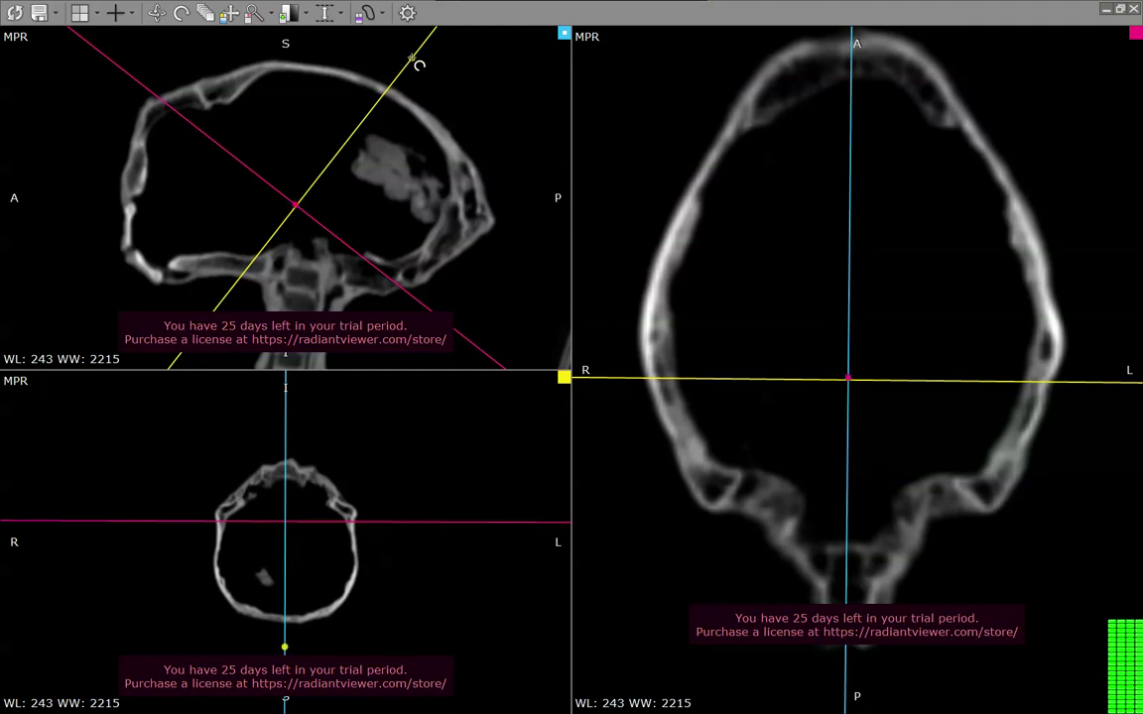
drag(417, 58, 415, 49)
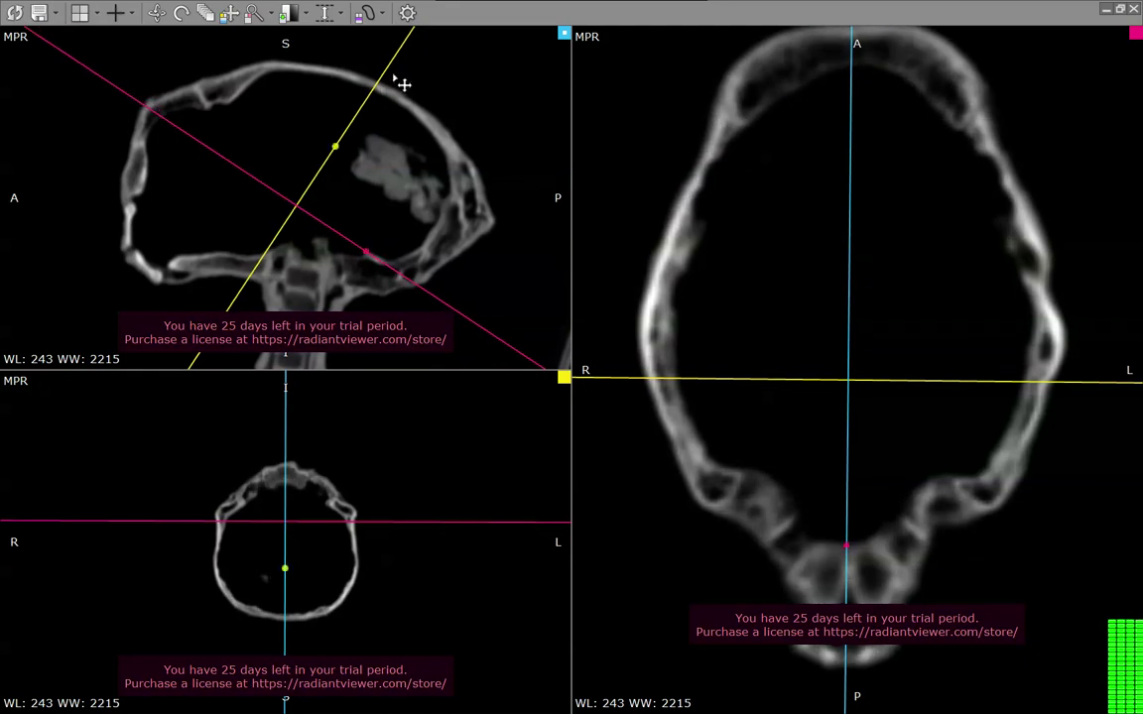
Step: Reset the MPR lines with R, then rotate the sagittal crosshair clockwise through the brain tissue
key(r)
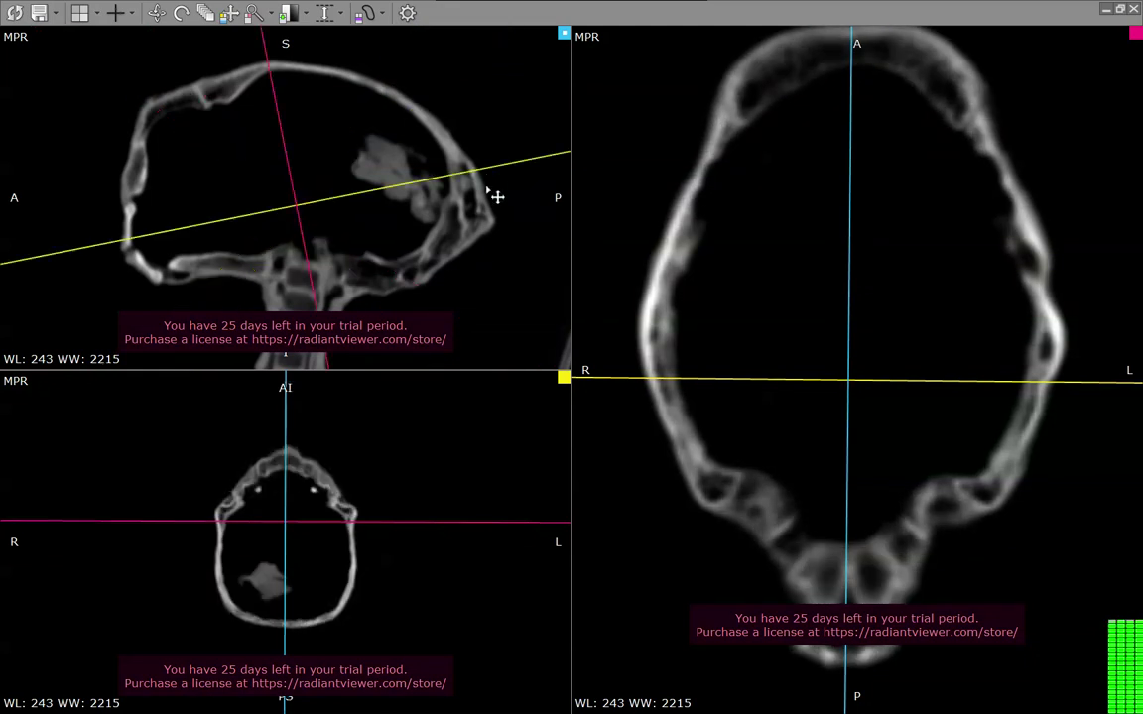
drag(496, 223, 499, 285)
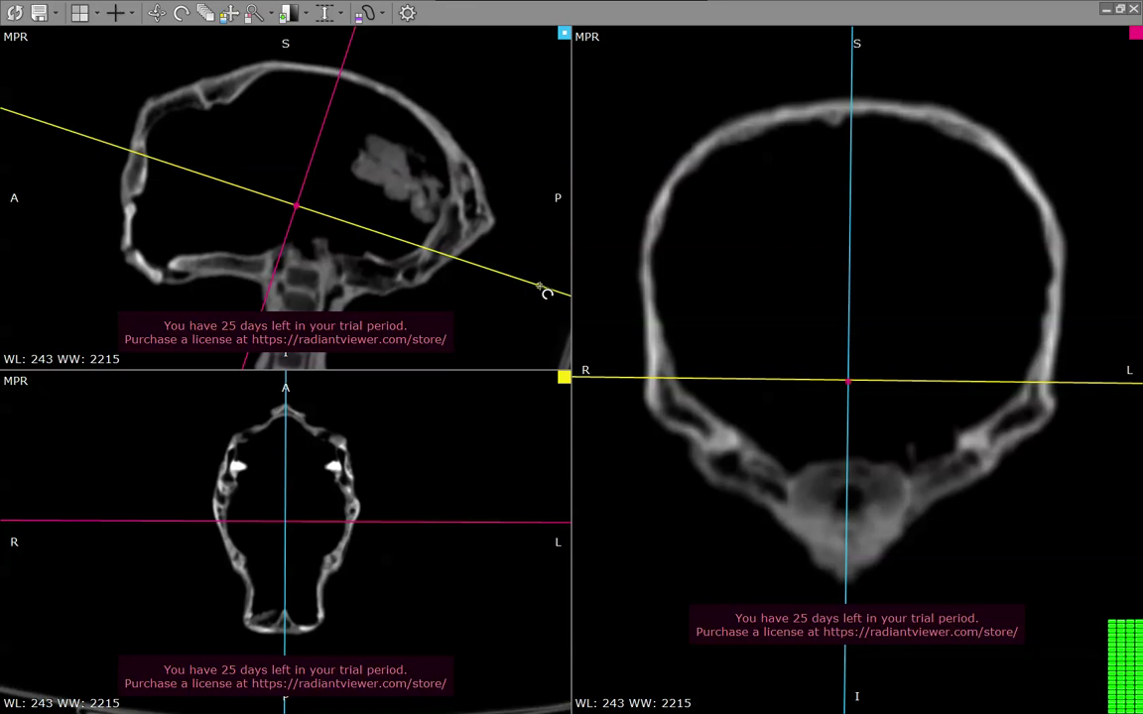
mouse_move(545, 294)
mouse_down()
mouse_move(476, 368)
mouse_move(442, 377)
mouse_move(449, 387)
mouse_up()
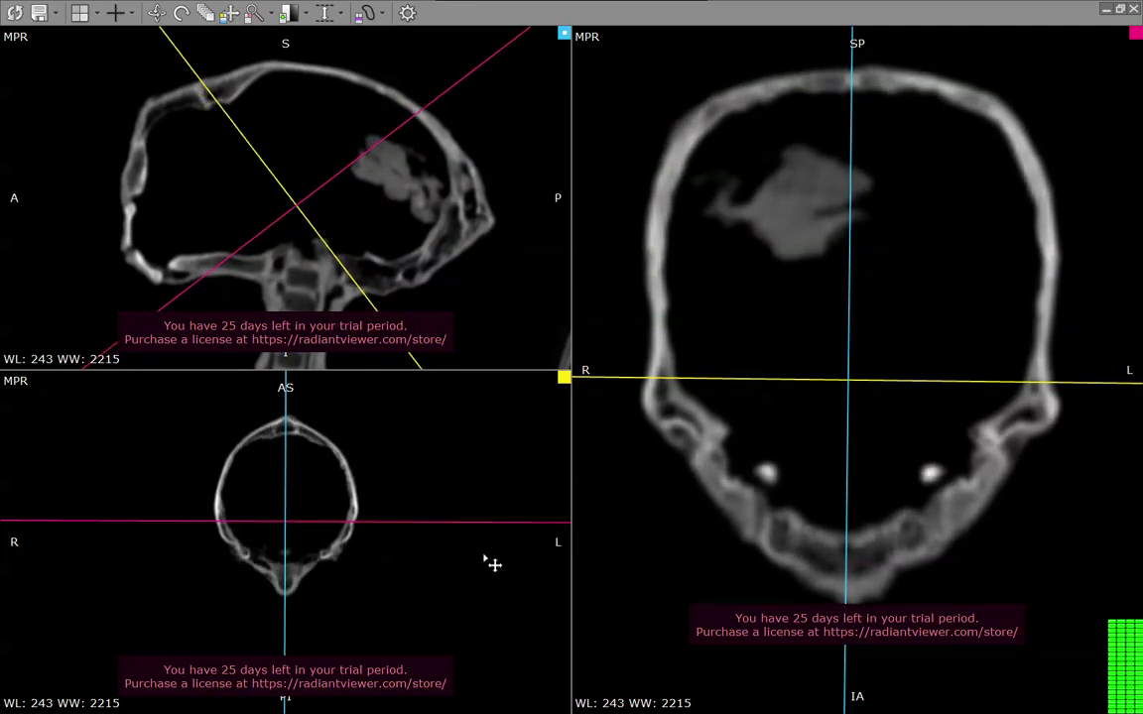
Step: Move the axial crosshair, zoom out and recentre the coronal pane, then re-angle the sagittal planes steeply
mouse_move(462, 592)
mouse_down()
mouse_move(454, 605)
mouse_move(474, 572)
mouse_move(447, 509)
mouse_up()
drag(436, 457, 434, 377)
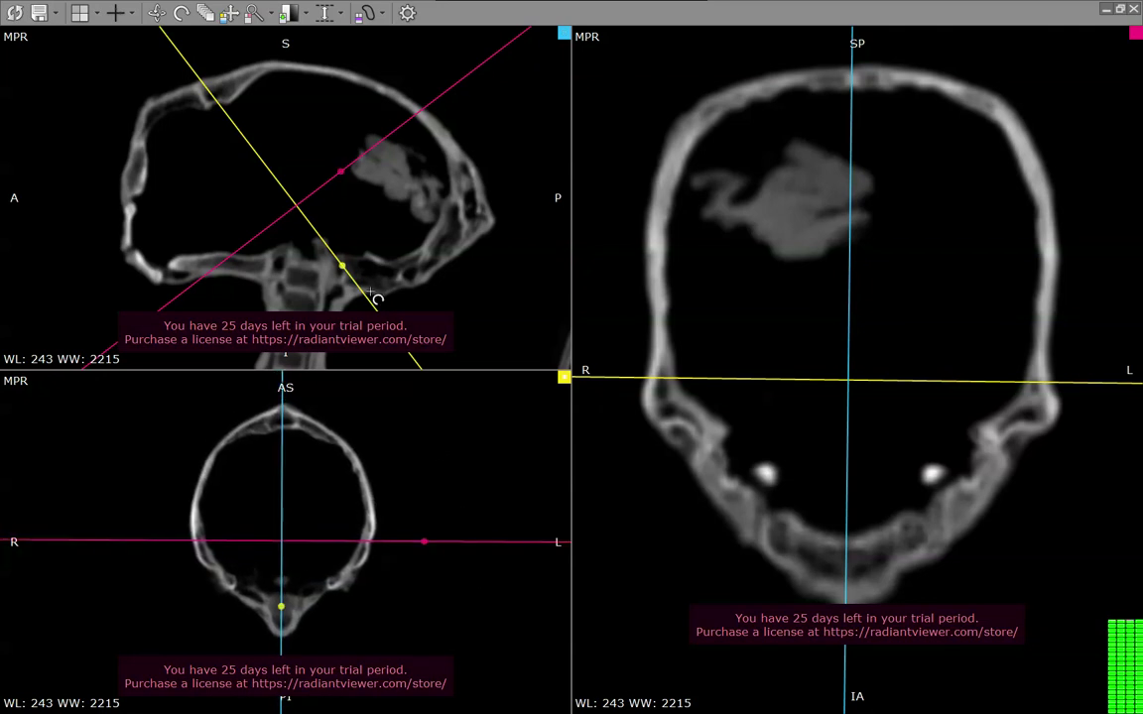
drag(378, 311, 365, 317)
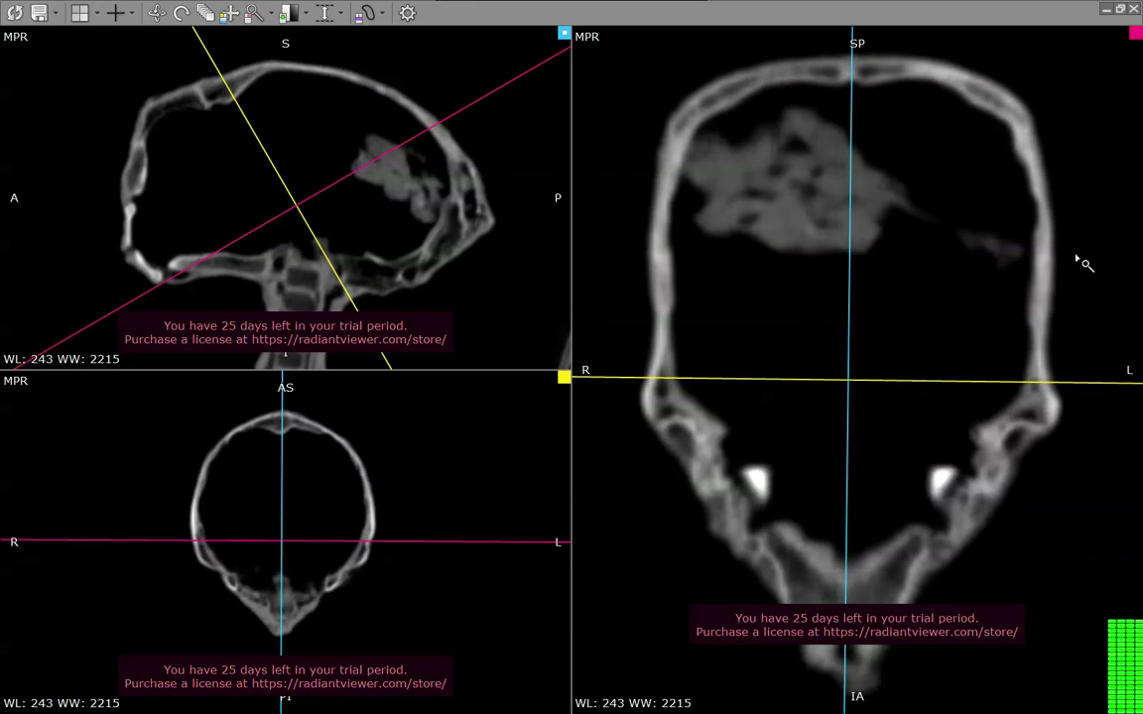
right_drag(931, 243, 932, 310)
middle_drag(927, 275, 937, 258)
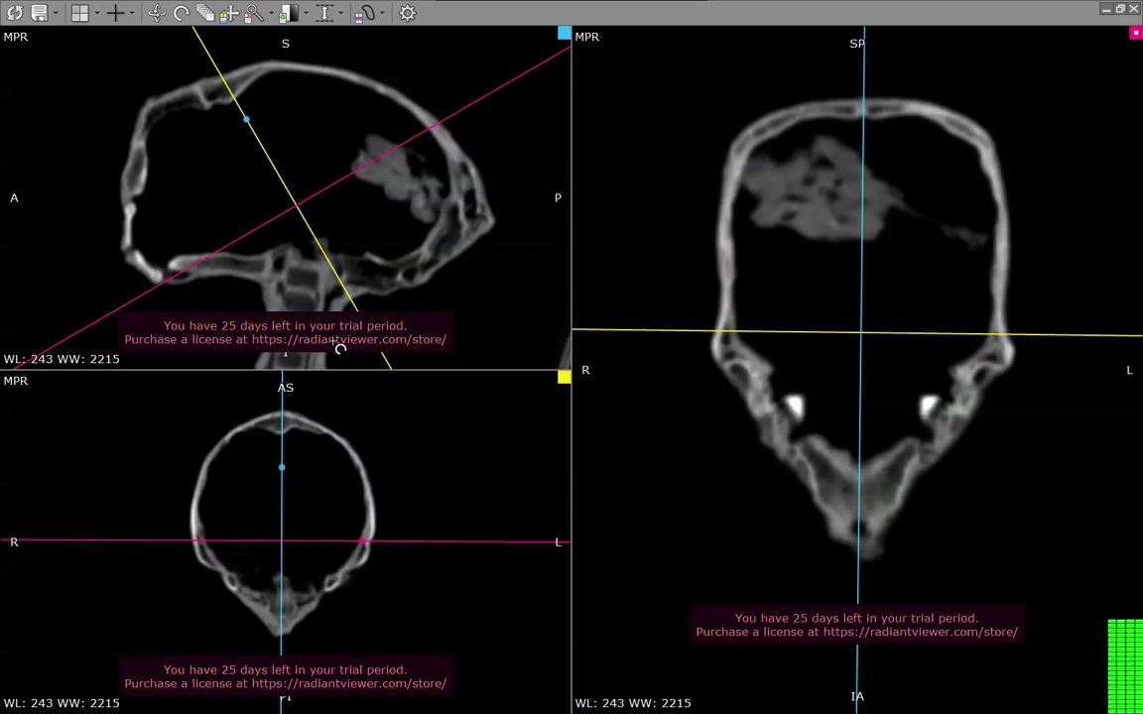
mouse_move(352, 298)
mouse_down()
mouse_move(283, 291)
mouse_move(298, 260)
mouse_move(344, 275)
mouse_up()
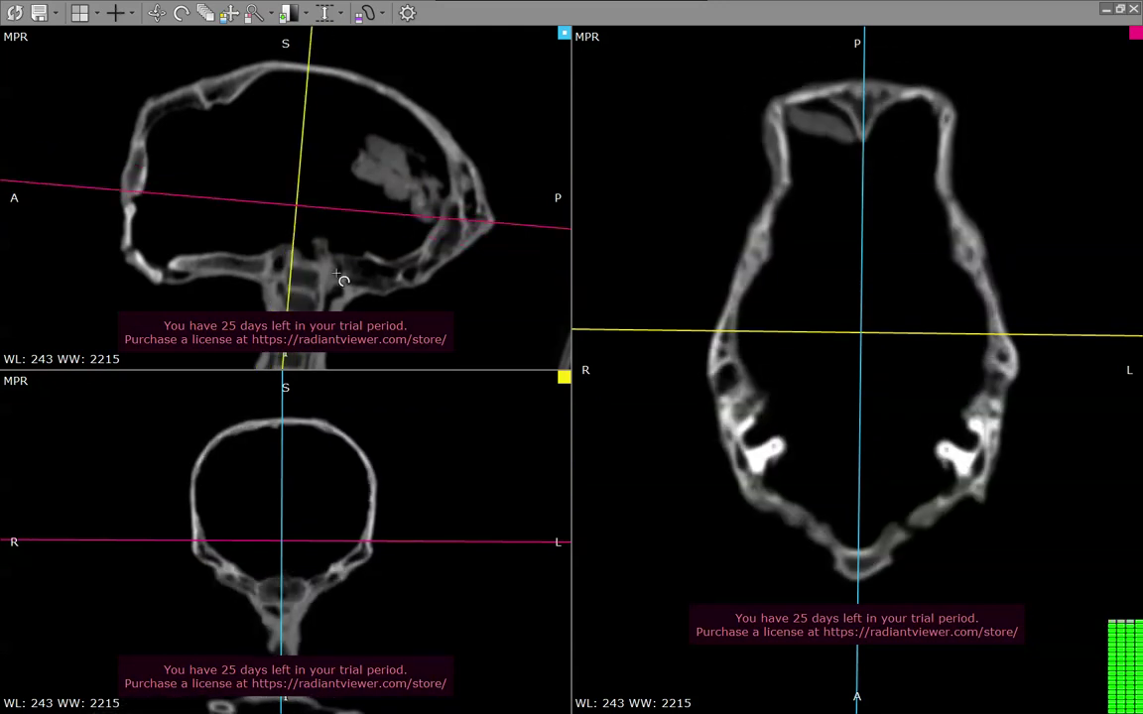
mouse_move(375, 218)
mouse_down()
mouse_move(362, 173)
mouse_move(247, 147)
mouse_move(286, 222)
mouse_move(297, 186)
mouse_move(354, 152)
mouse_move(375, 224)
mouse_move(259, 282)
mouse_up()
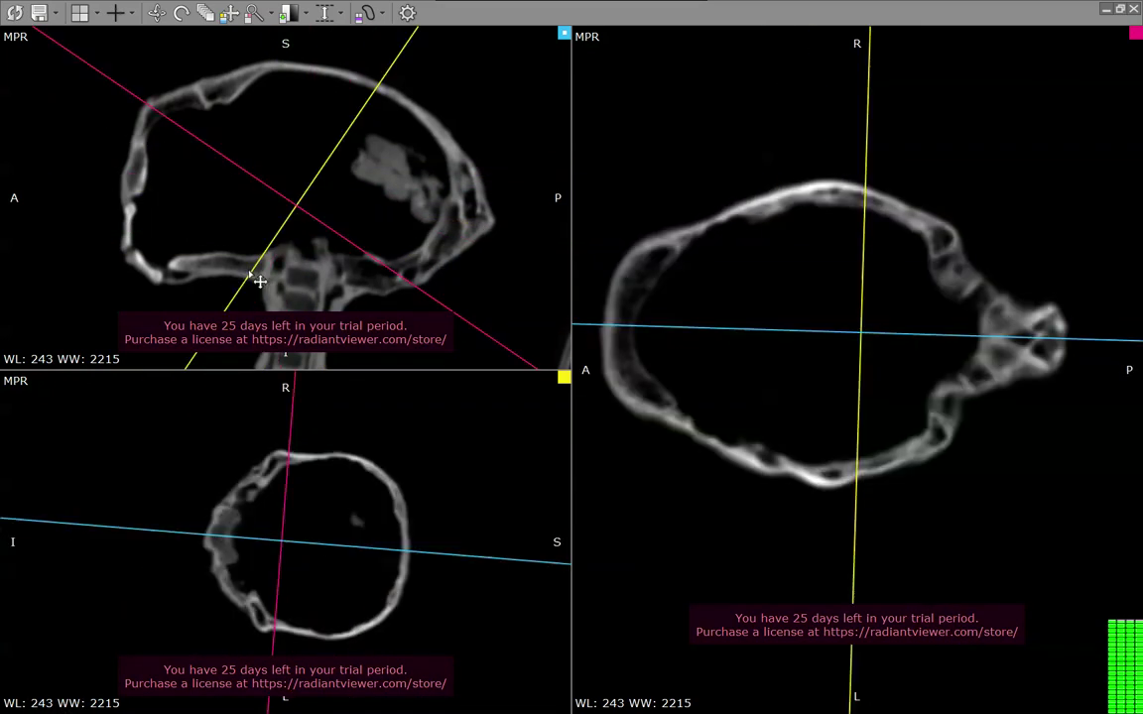